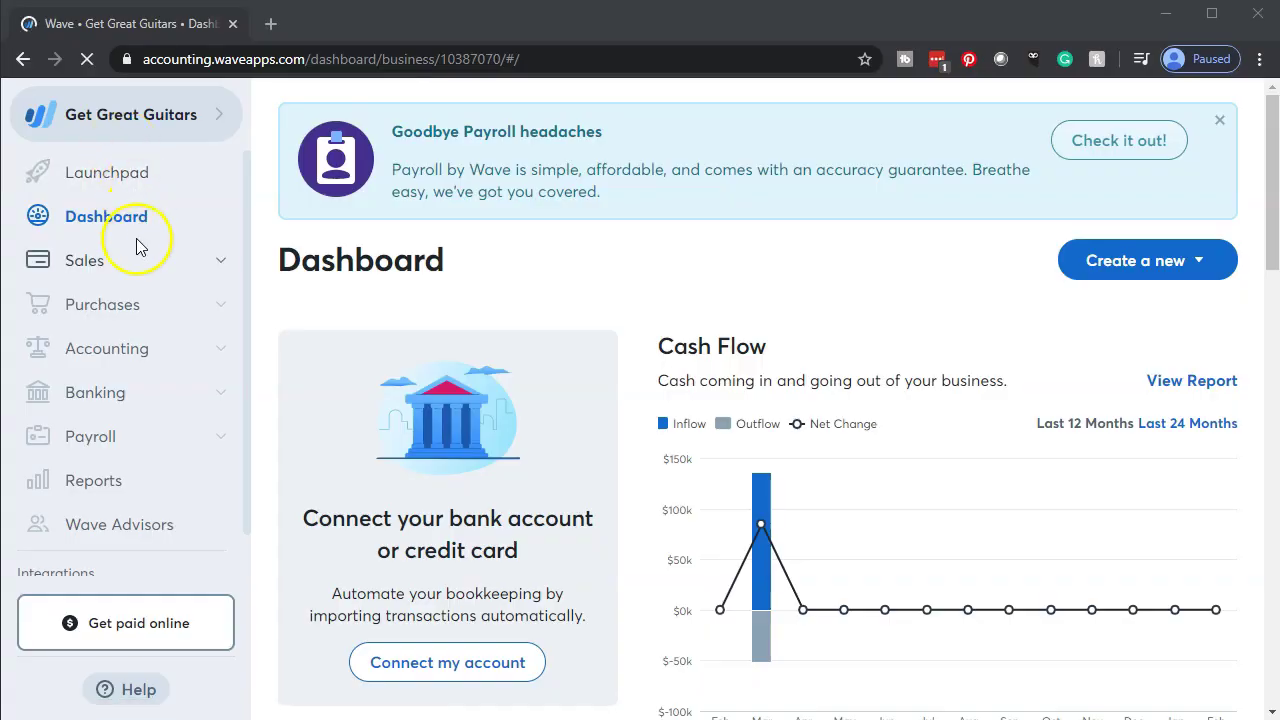
Open the Balance Sheet report, duplicate its tab, and load the Profit & Loss report in the copy.
left_click(117, 484)
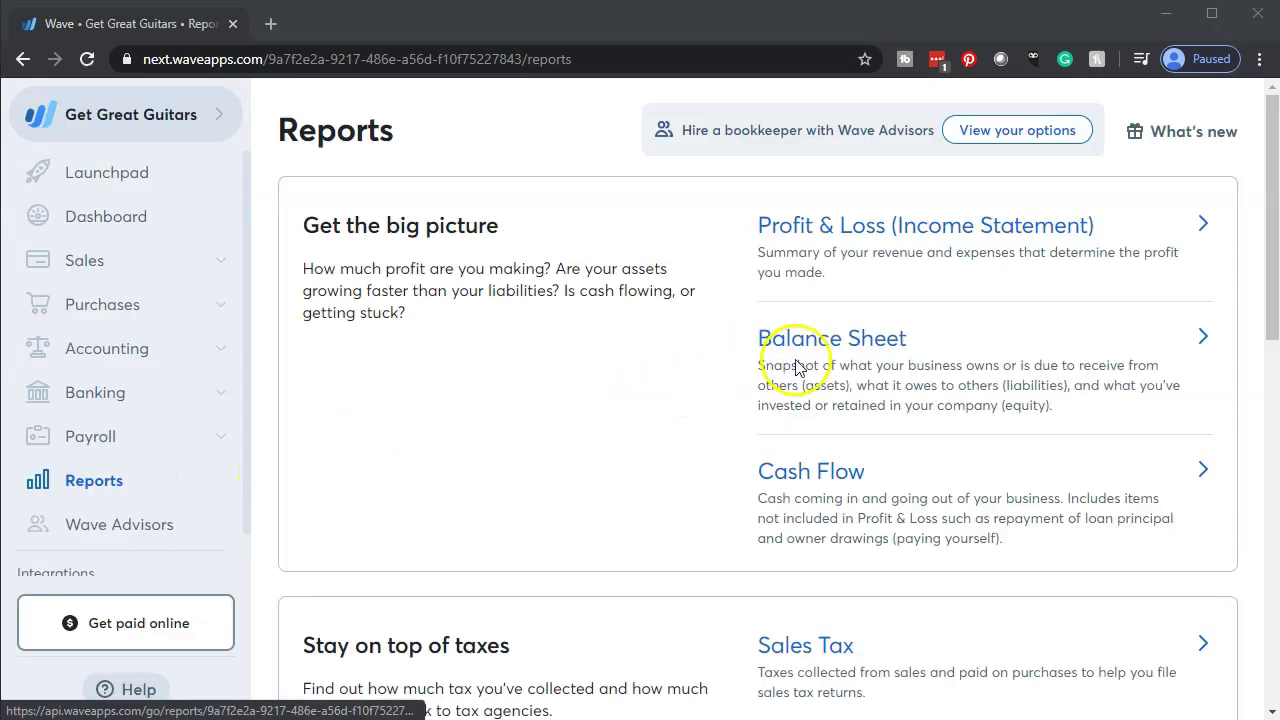
left_click(808, 338)
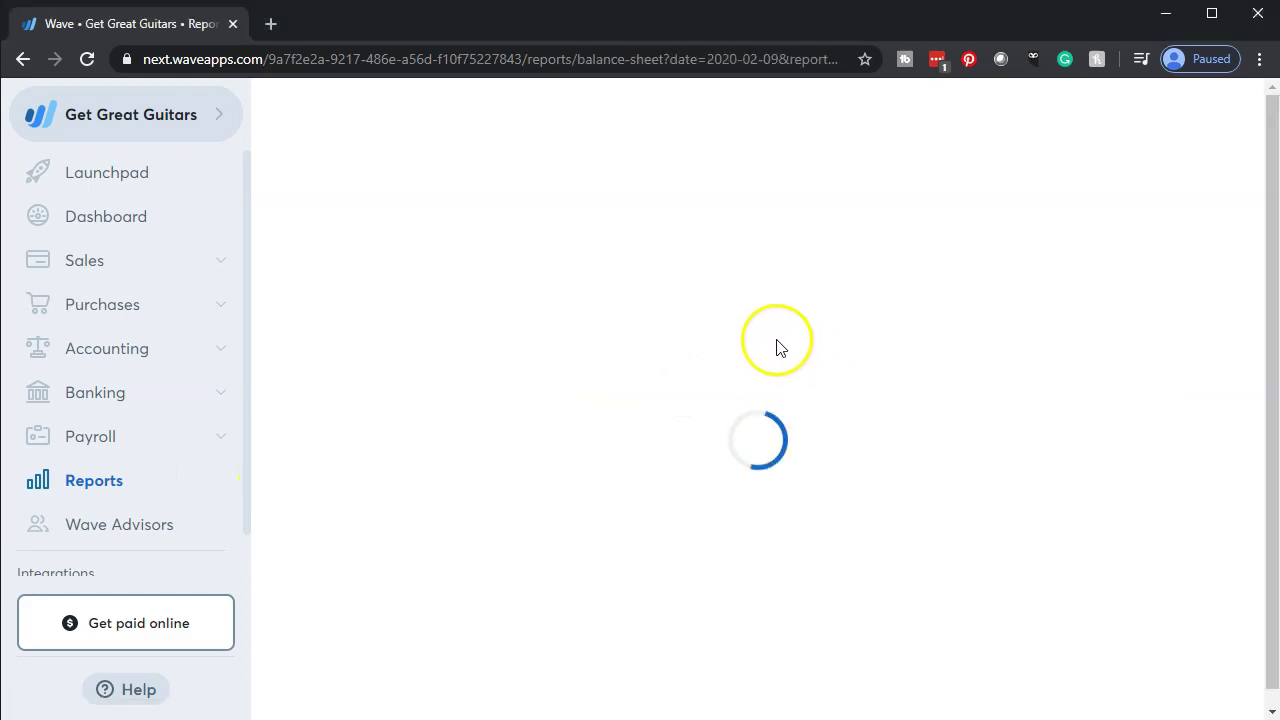
right_click(170, 25)
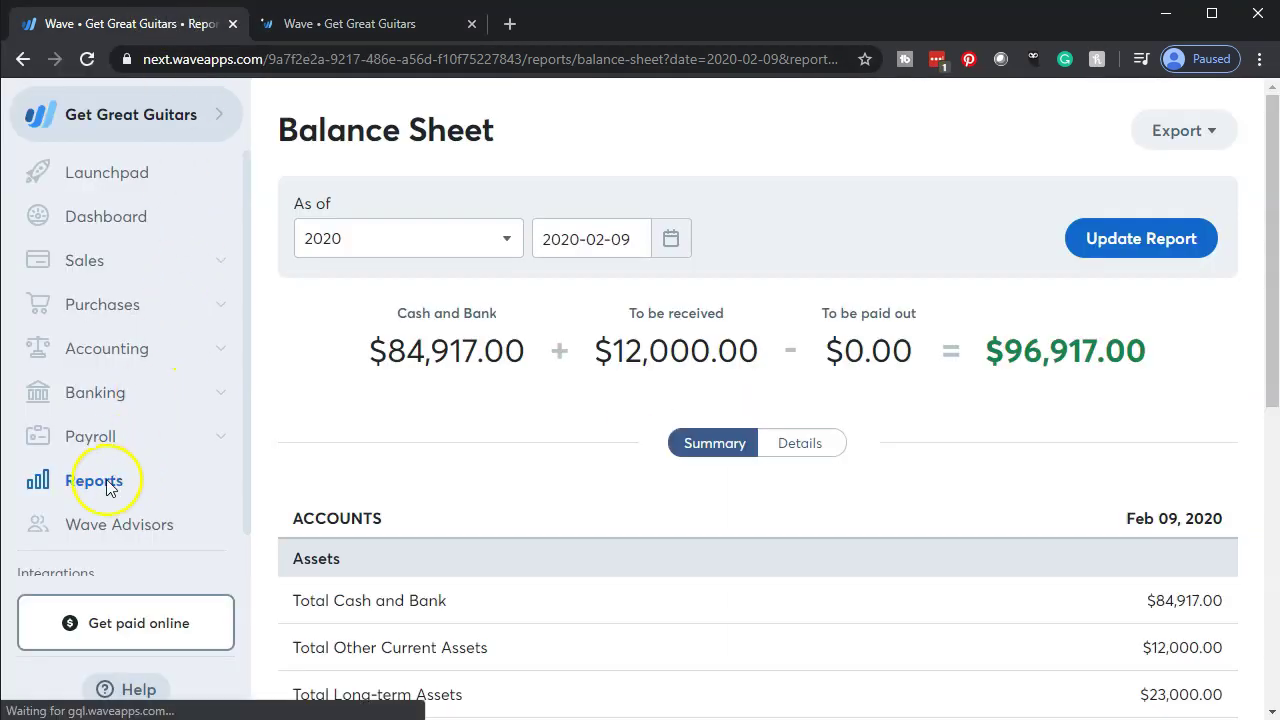
left_click(107, 484)
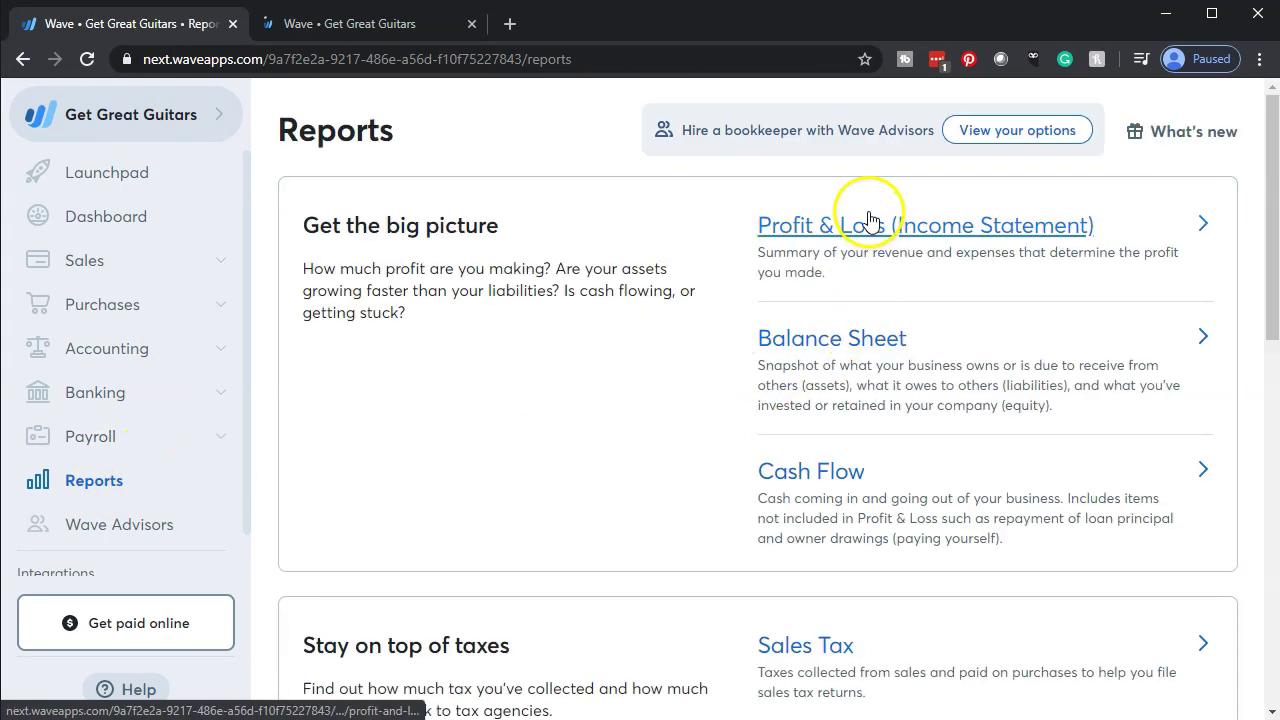
left_click(870, 221)
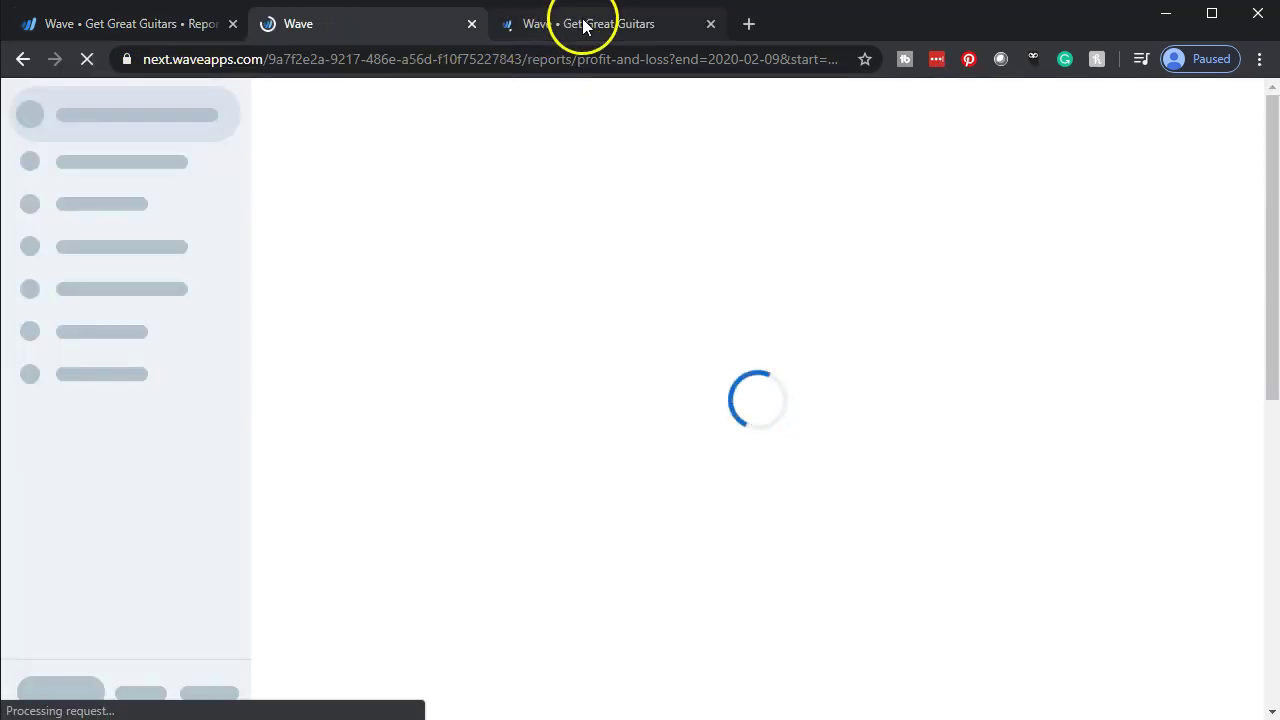
Update the Balance Sheet to December 31, 2019 and show its individual account details.
left_click(588, 24)
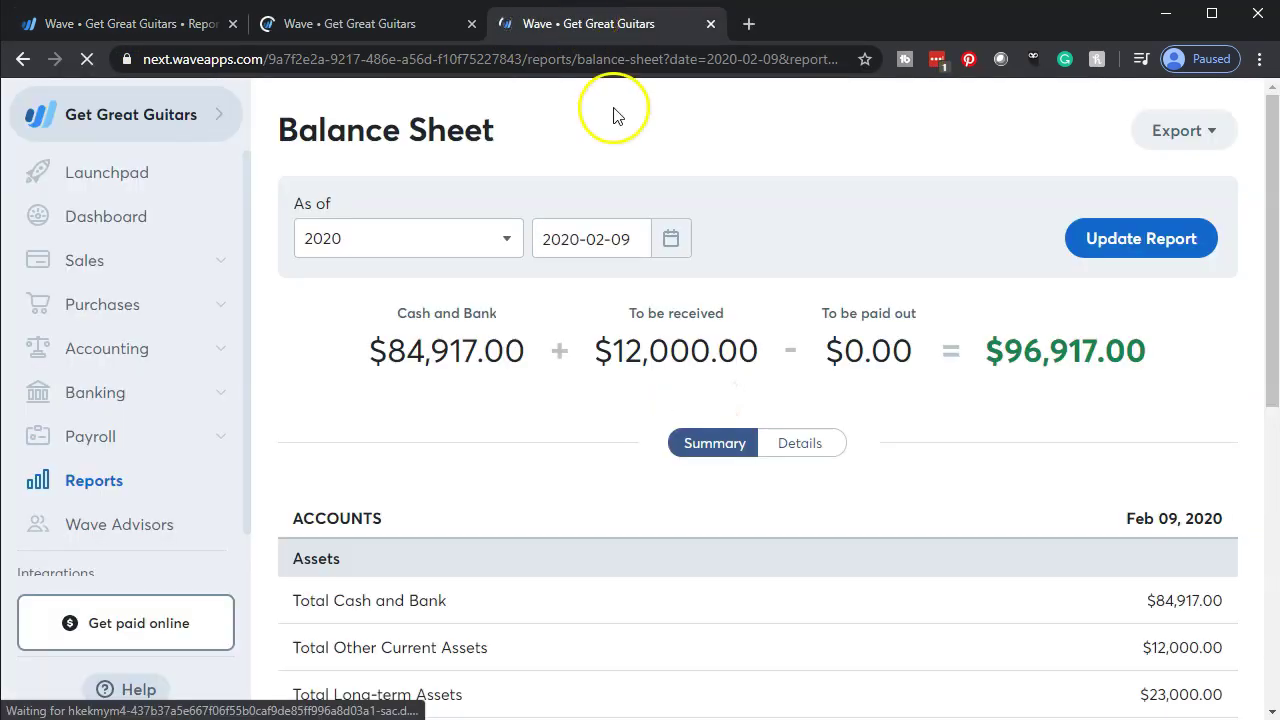
left_click(507, 245)
left_click(343, 372)
left_click(510, 240)
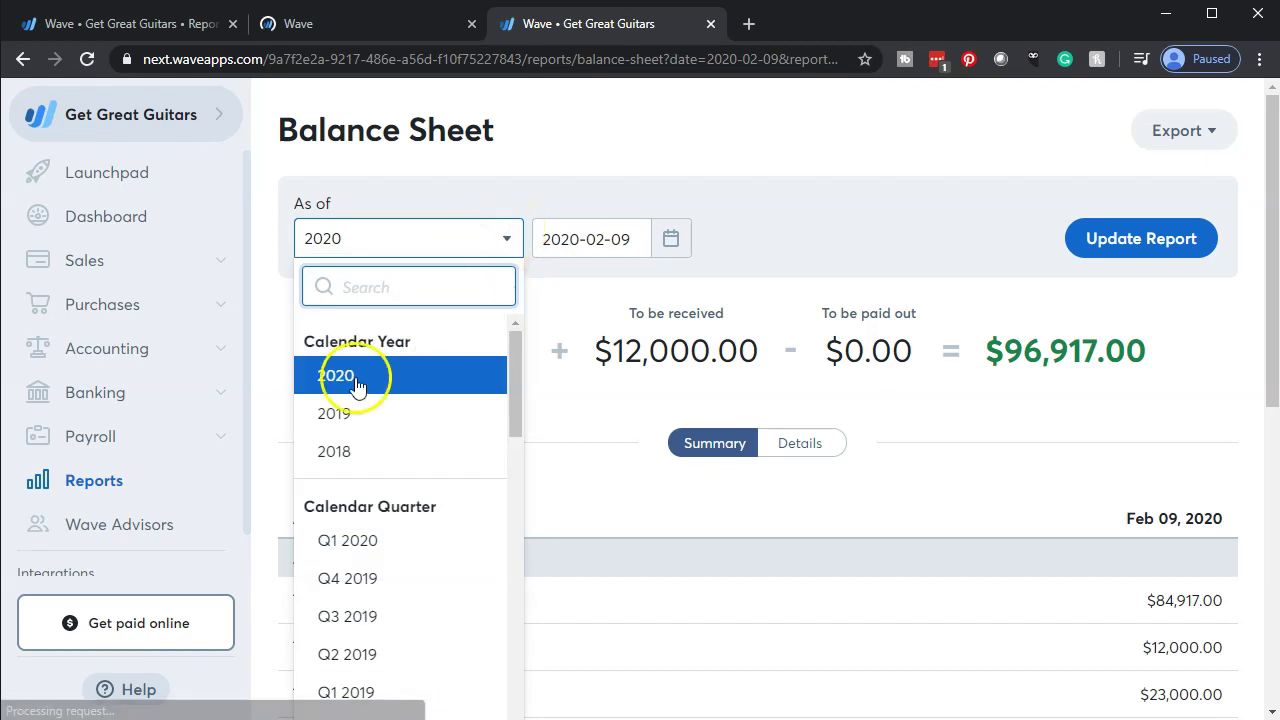
left_click(338, 416)
left_click(1094, 250)
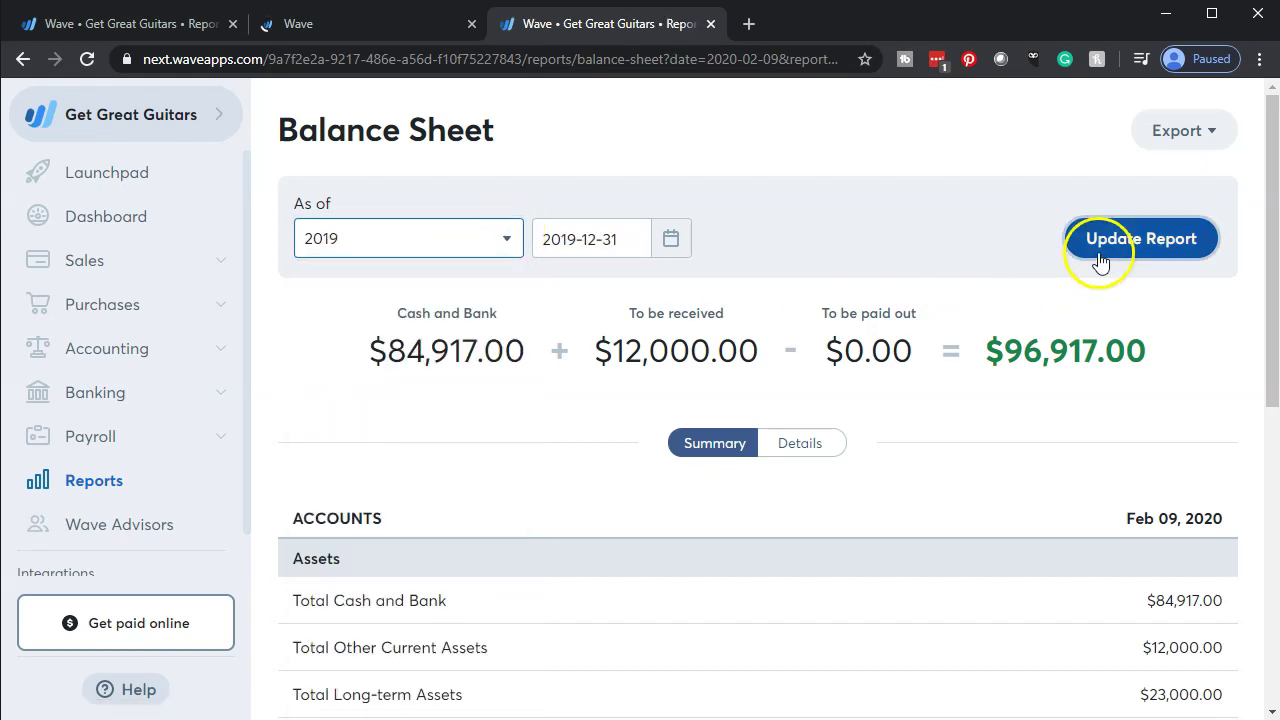
scroll(873, 404, "down", 6)
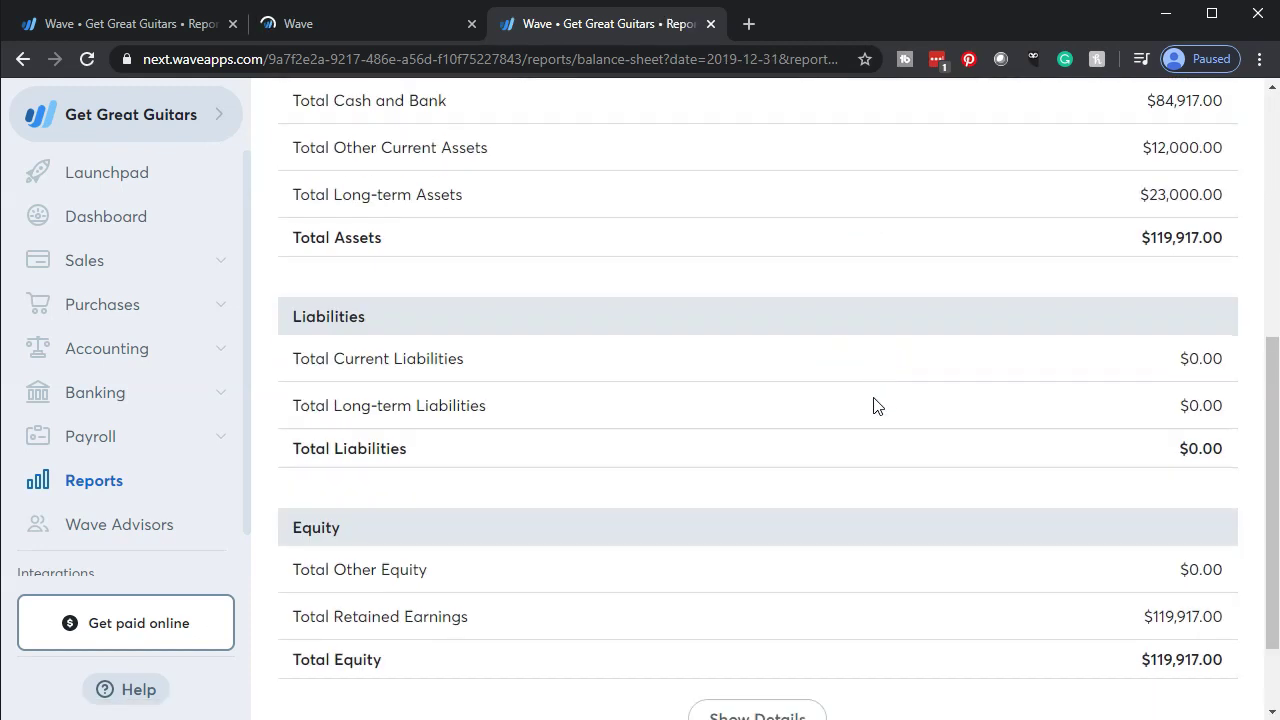
left_click(797, 626)
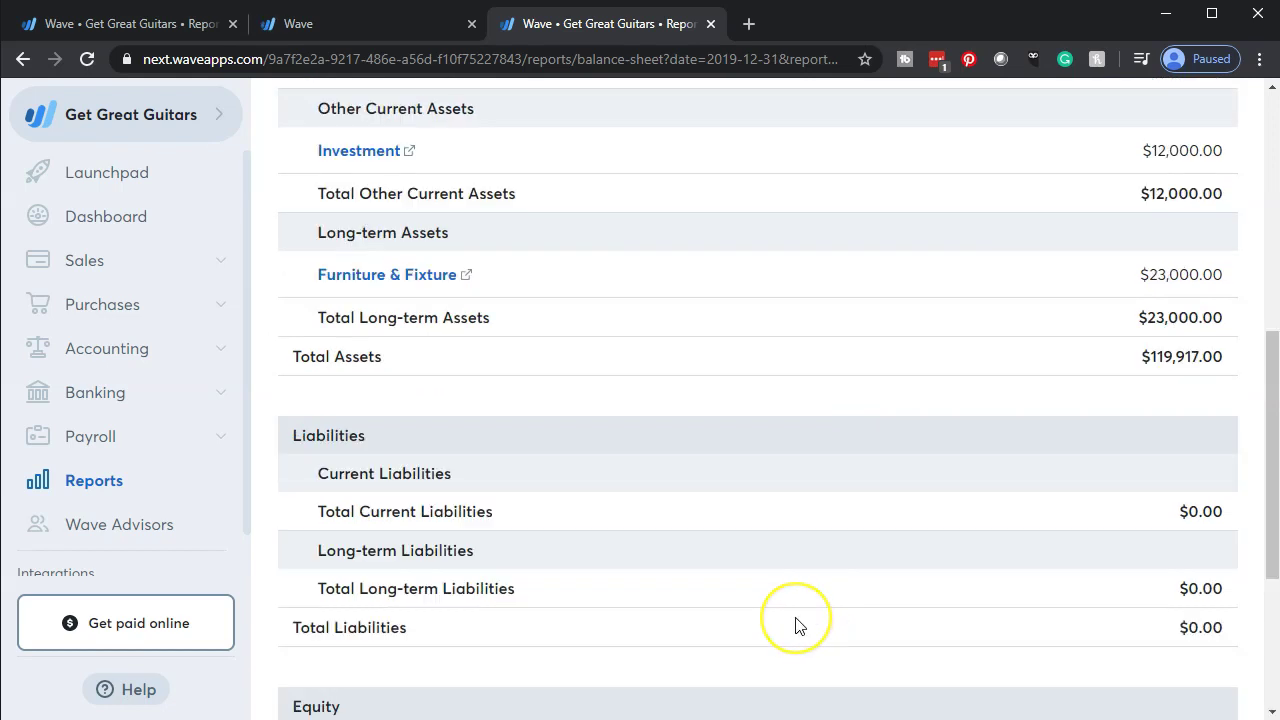
scroll(797, 610, "up", 5)
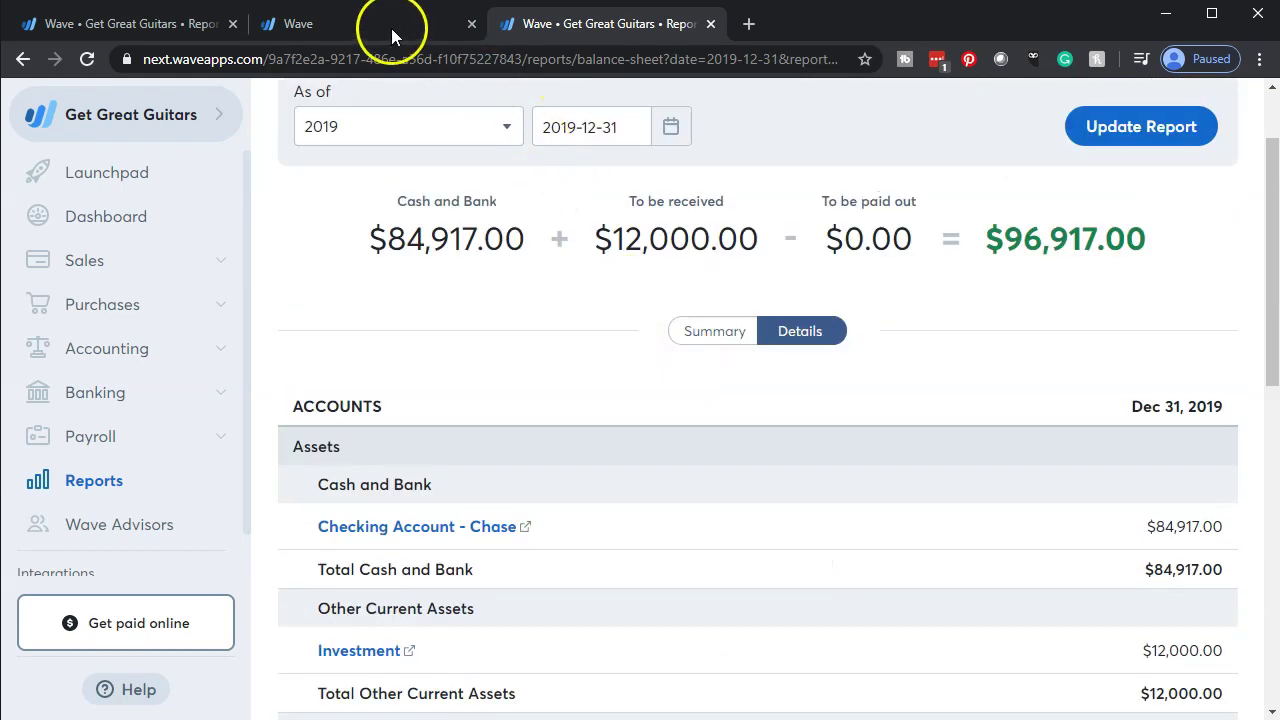
Update the Profit & Loss to the 2019 date range and show its account details.
left_click(391, 28)
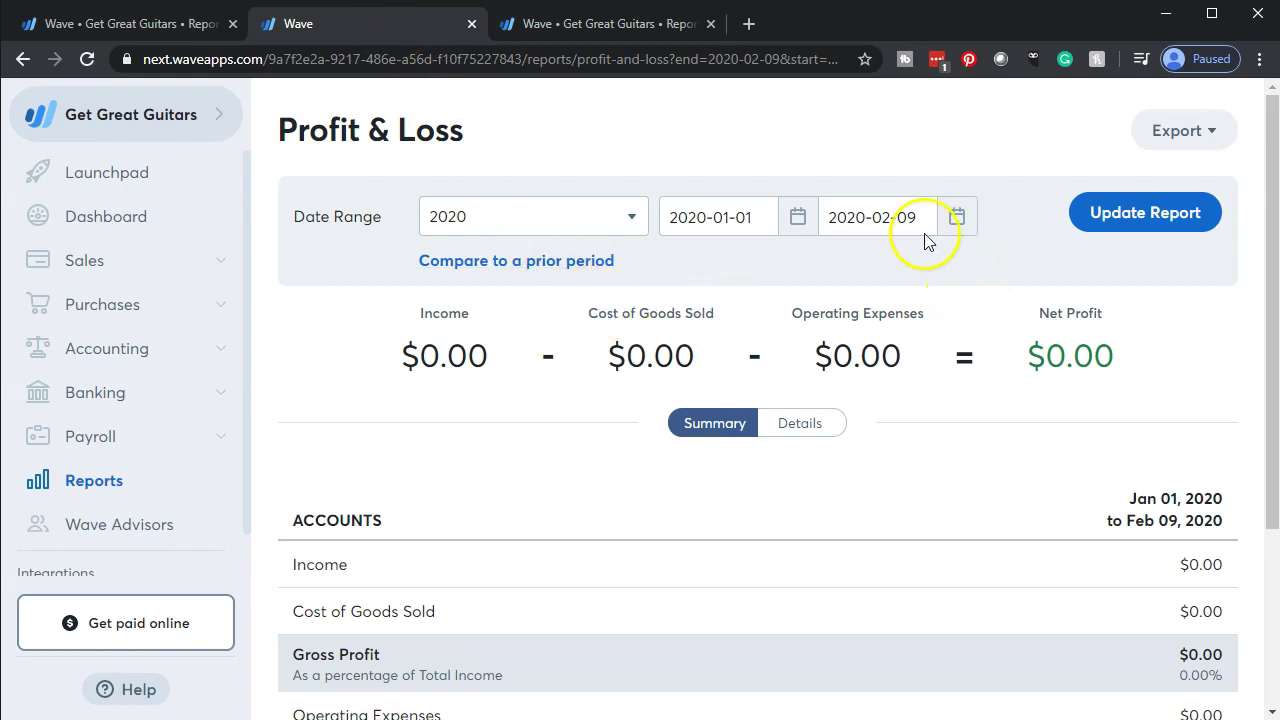
left_click(631, 218)
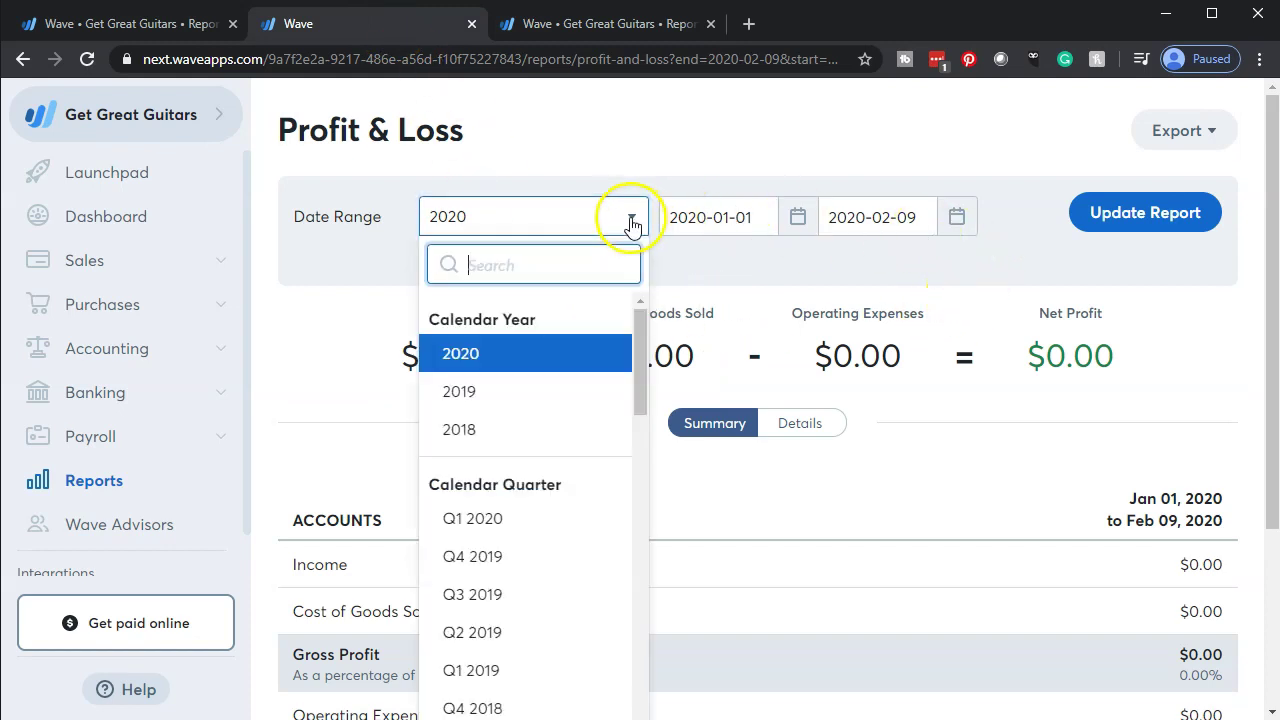
left_click(497, 393)
left_click(1122, 222)
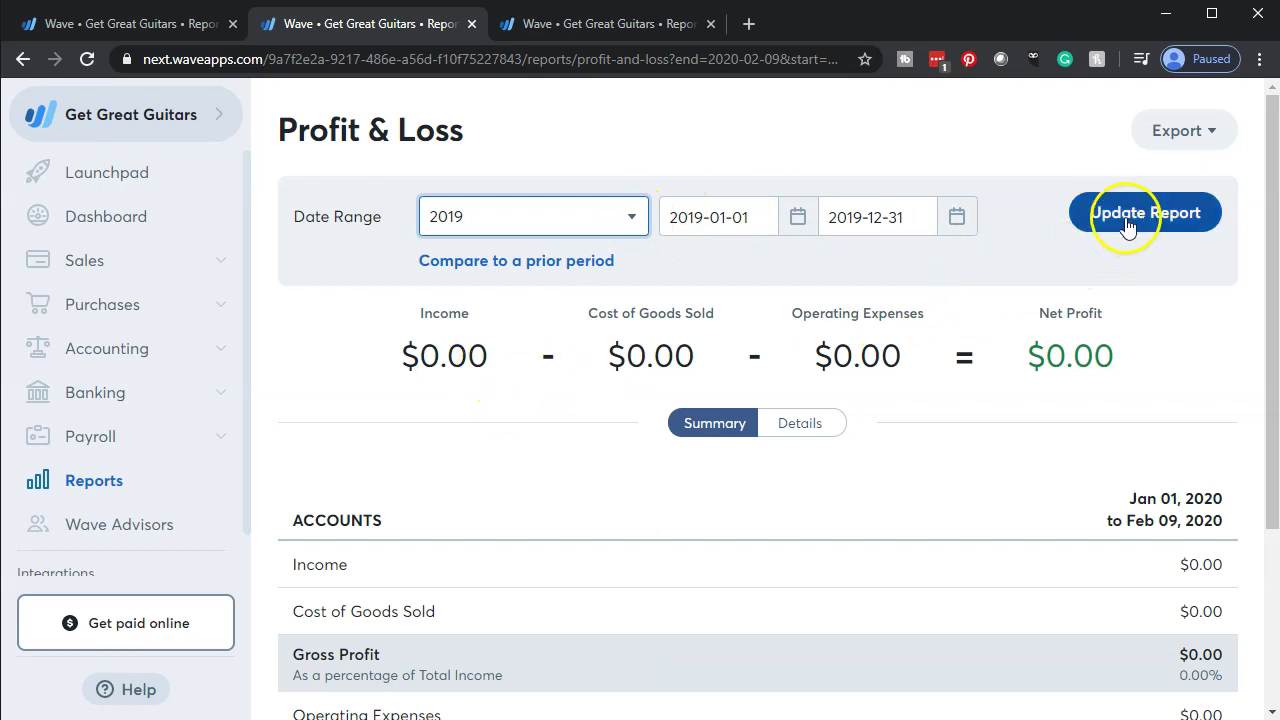
scroll(892, 308, "down", 3)
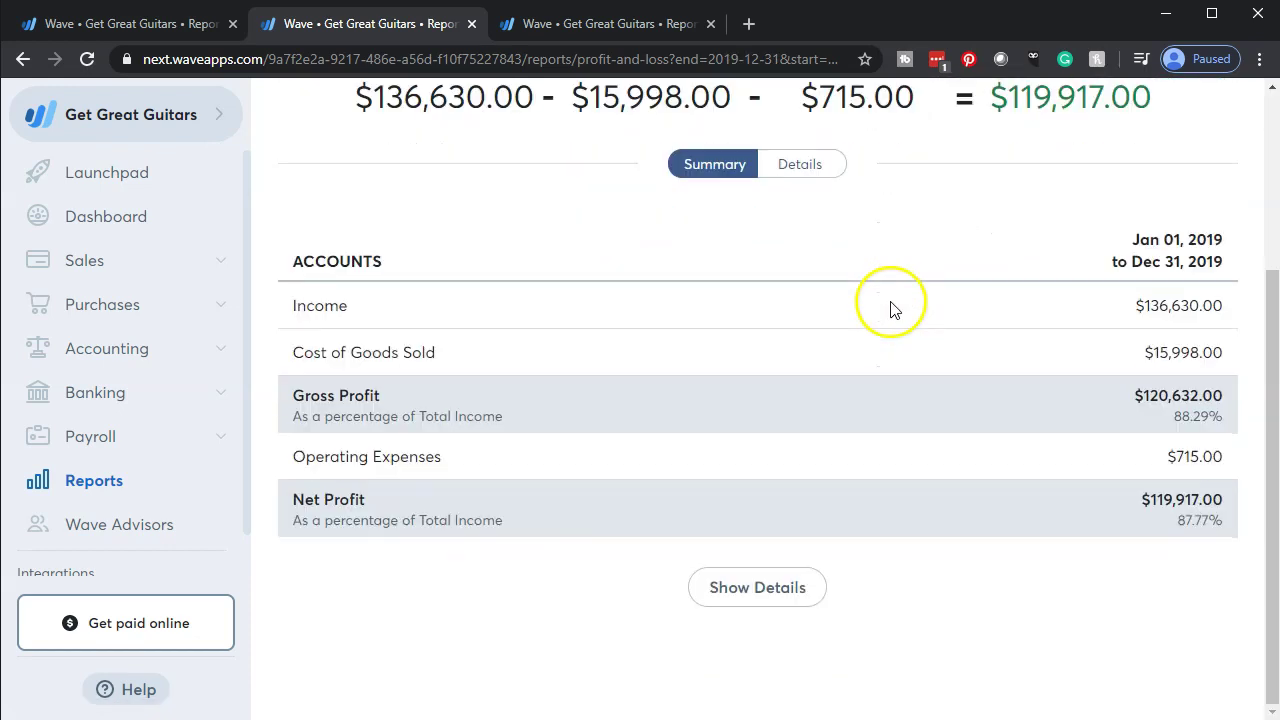
left_click(743, 586)
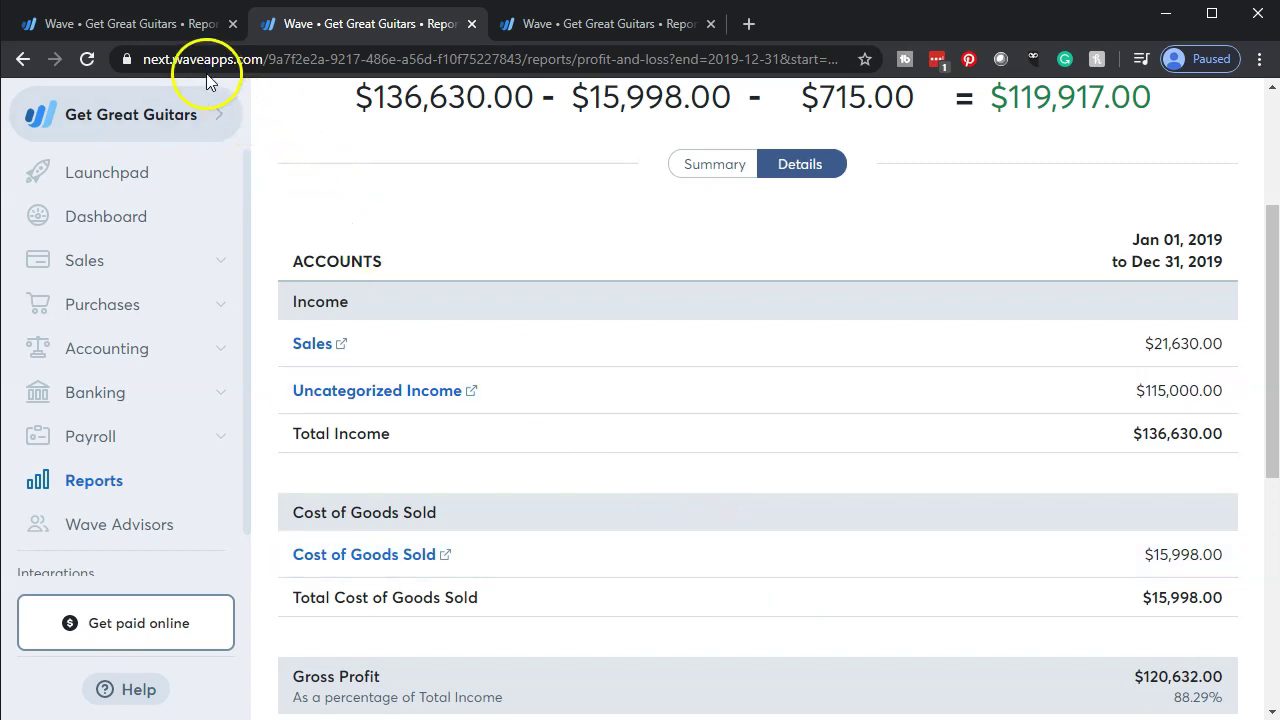
From the first tab, go to Settings > Sales Taxes and open the empty Create a sales tax form.
left_click(139, 25)
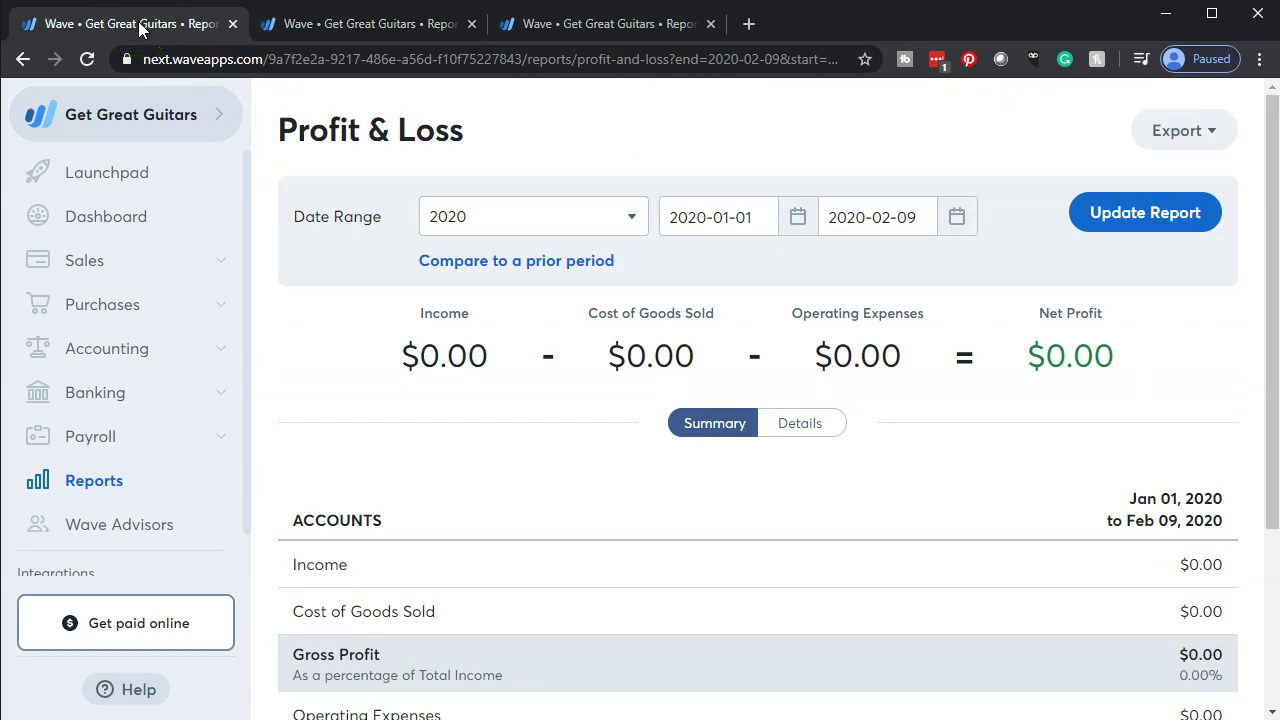
scroll(160, 258, "down", 1)
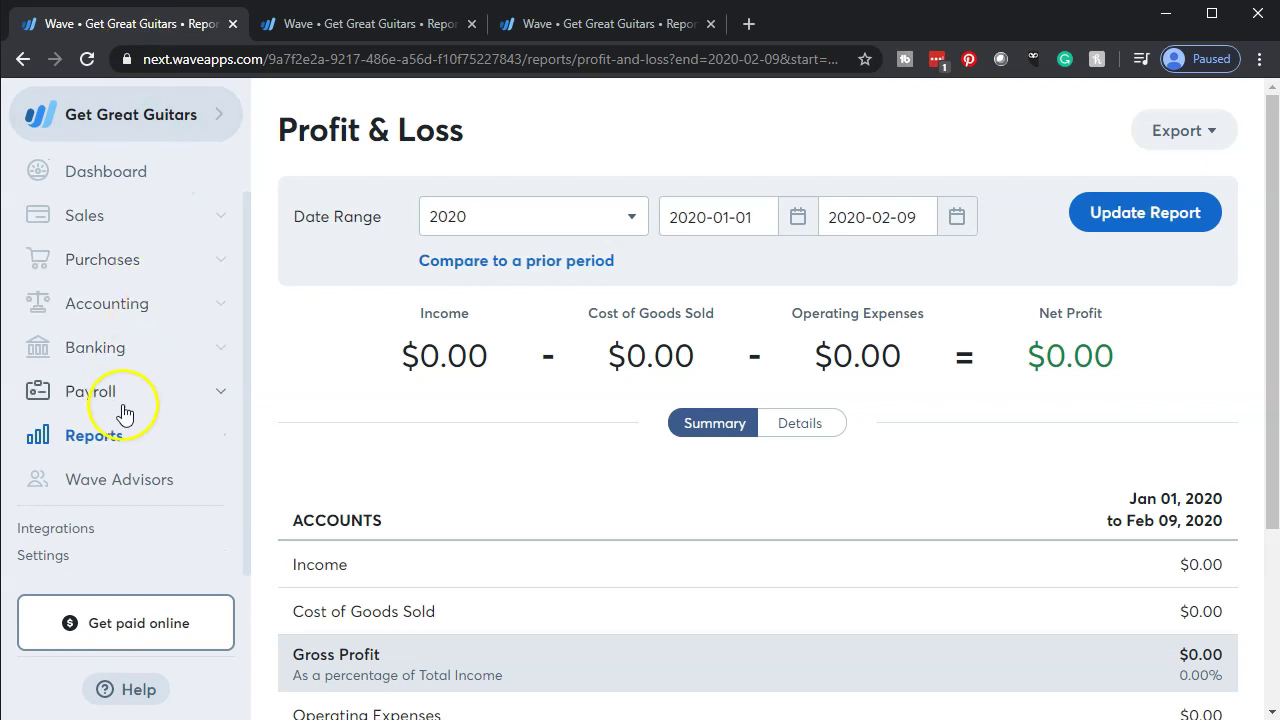
left_click(45, 556)
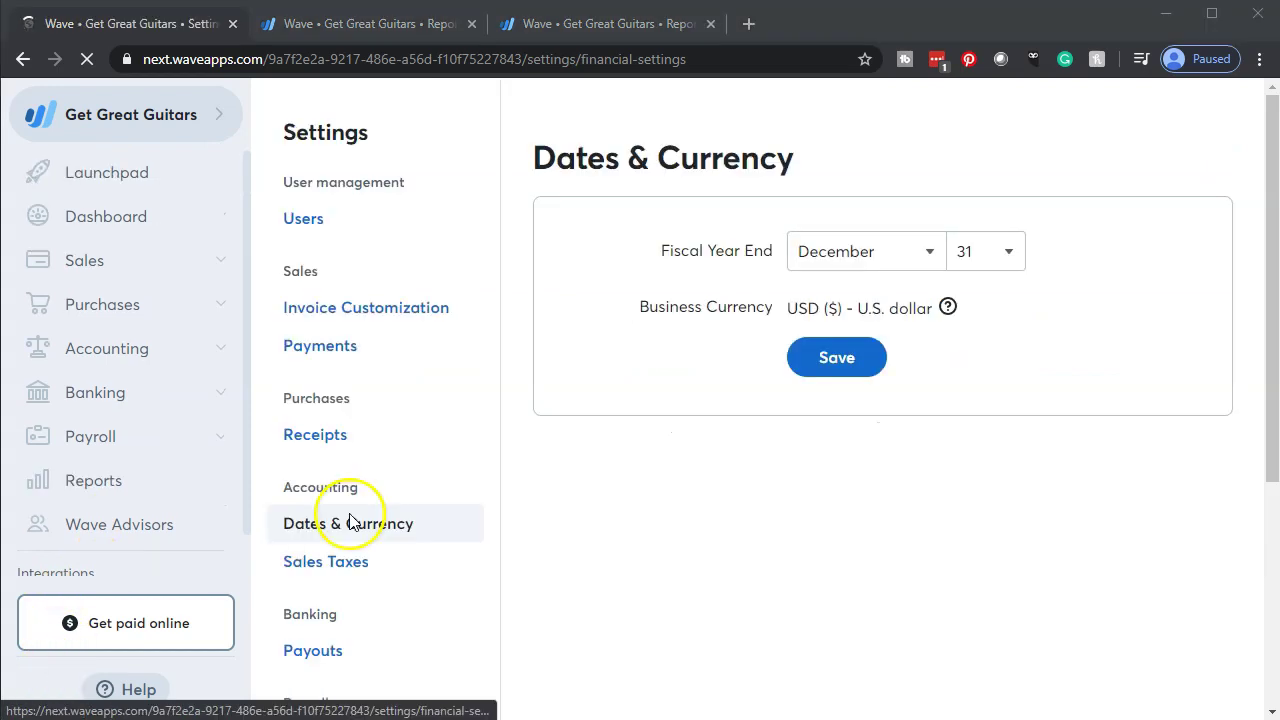
left_click(326, 563)
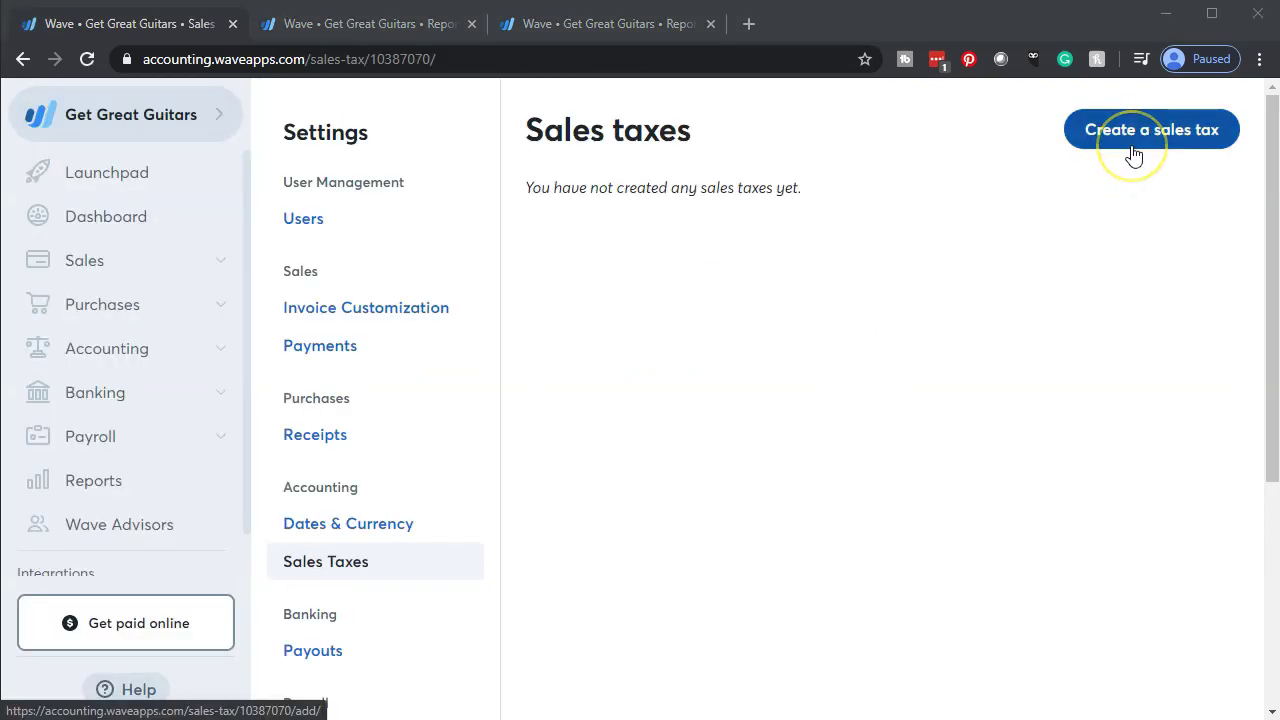
left_click(1134, 152)
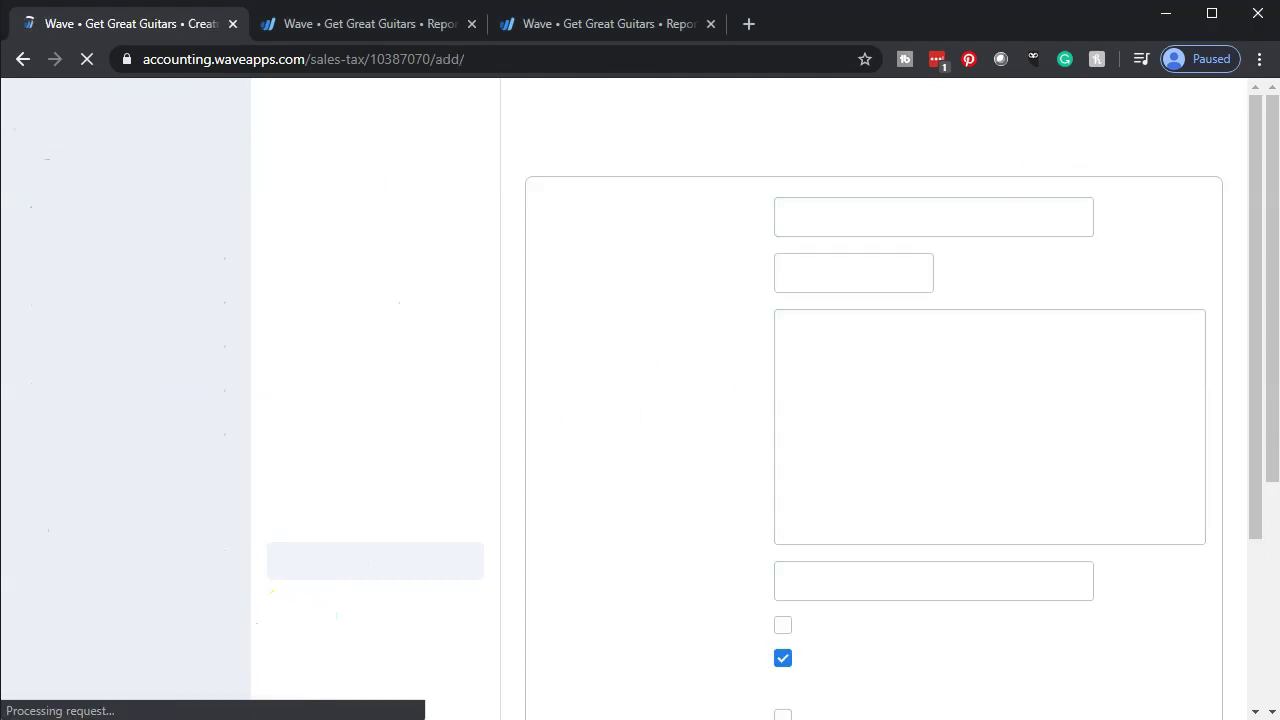
scroll(643, 543, "down", 2)
scroll(643, 543, "up", 2)
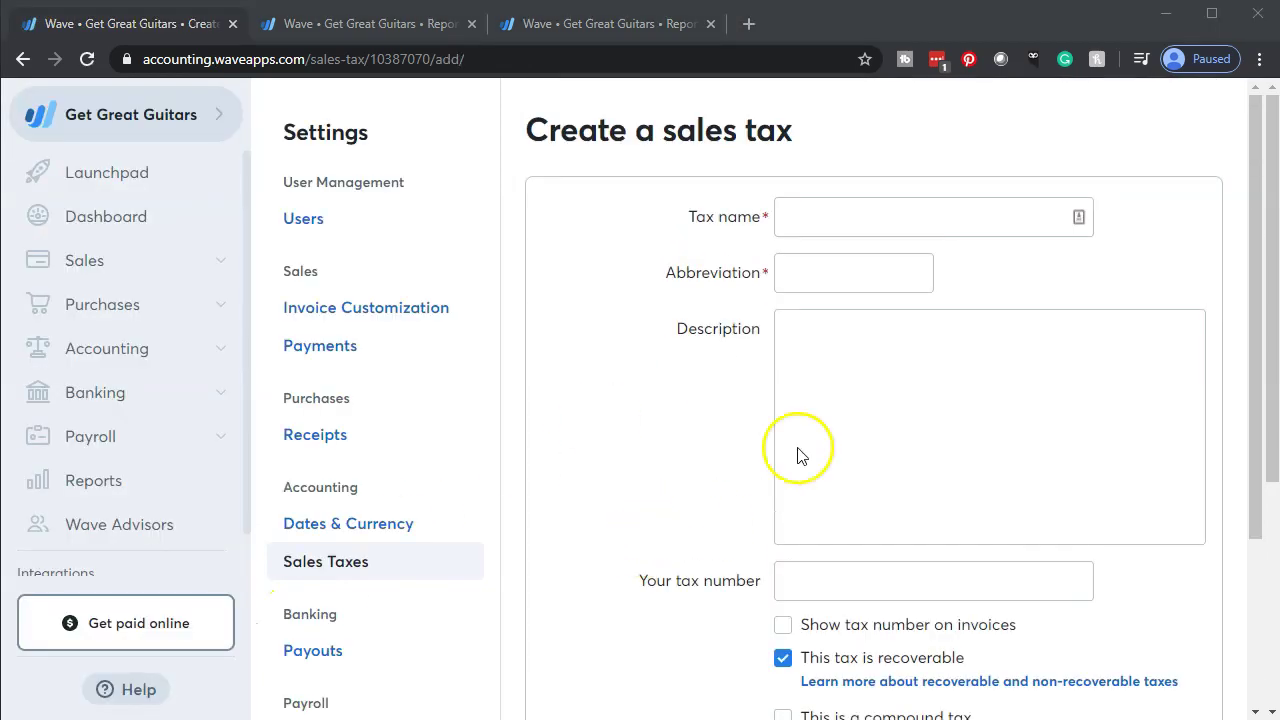
Enter Sales Tax CA, abbreviation ST CA, a tax number and 9.5 rate, then save it.
left_click(806, 220)
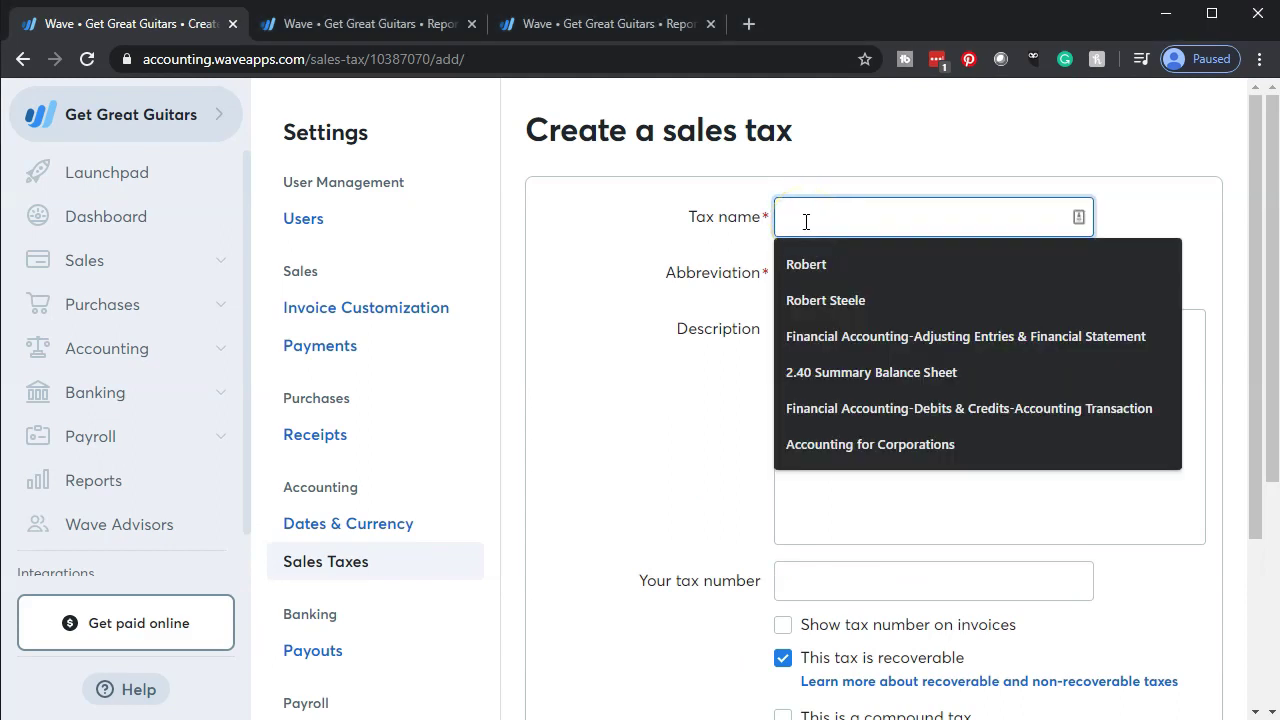
left_click(703, 268)
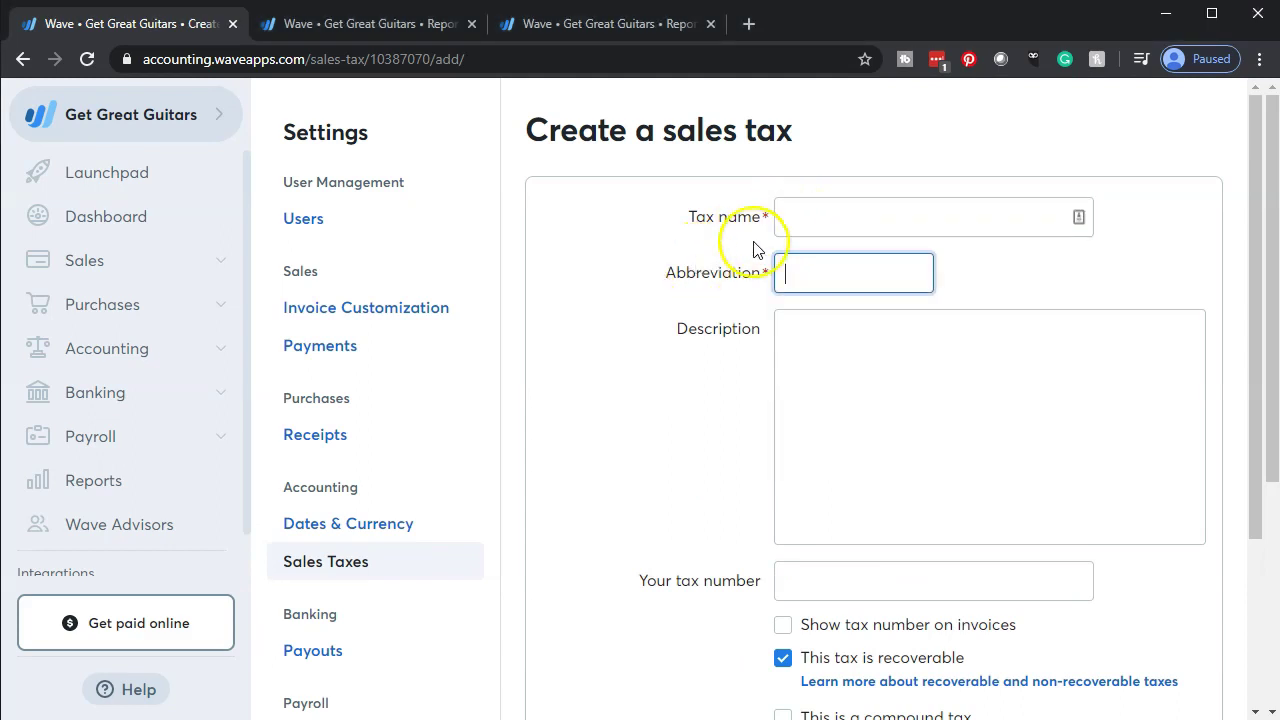
left_click(801, 216)
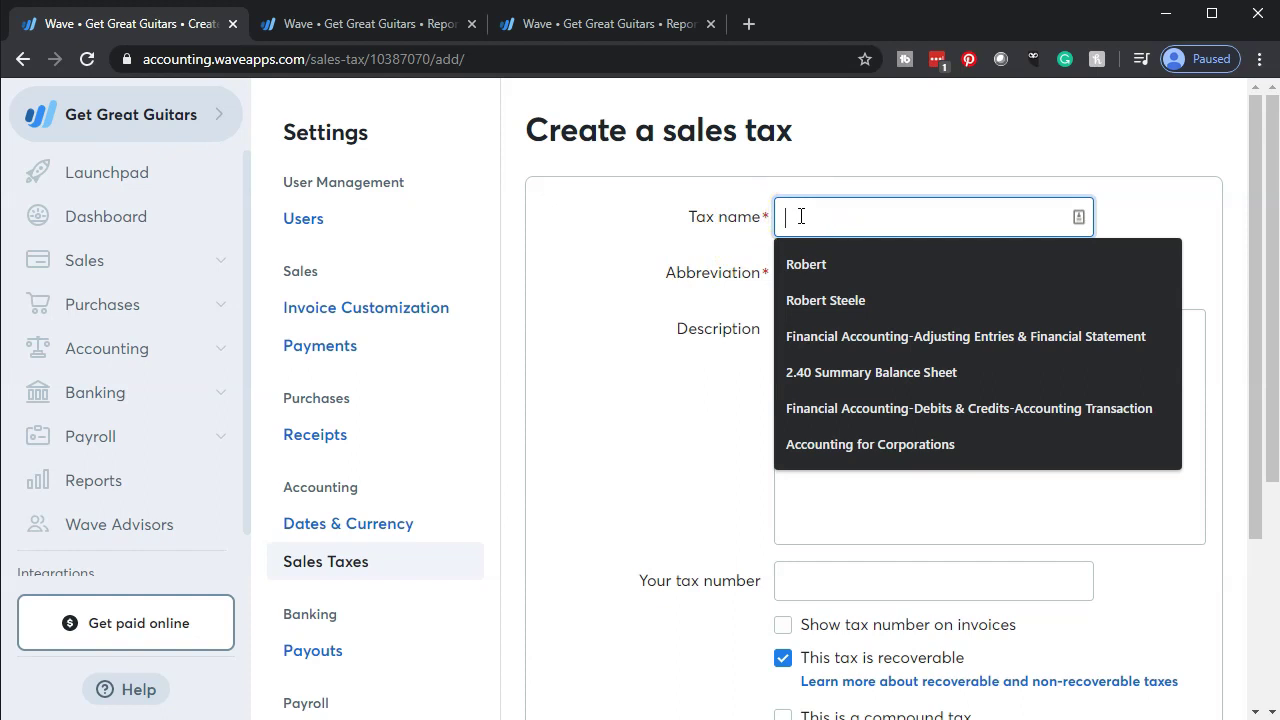
type("Sale")
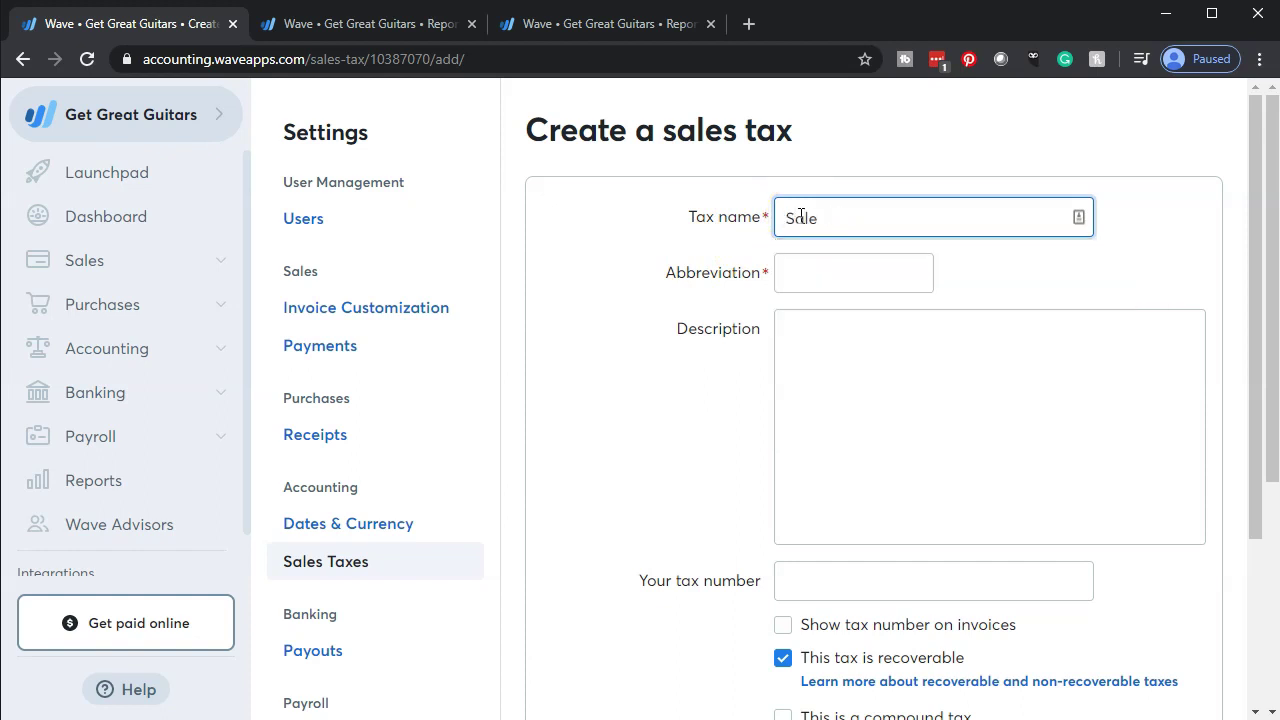
type("ws s Tax CA")
key("Tab")
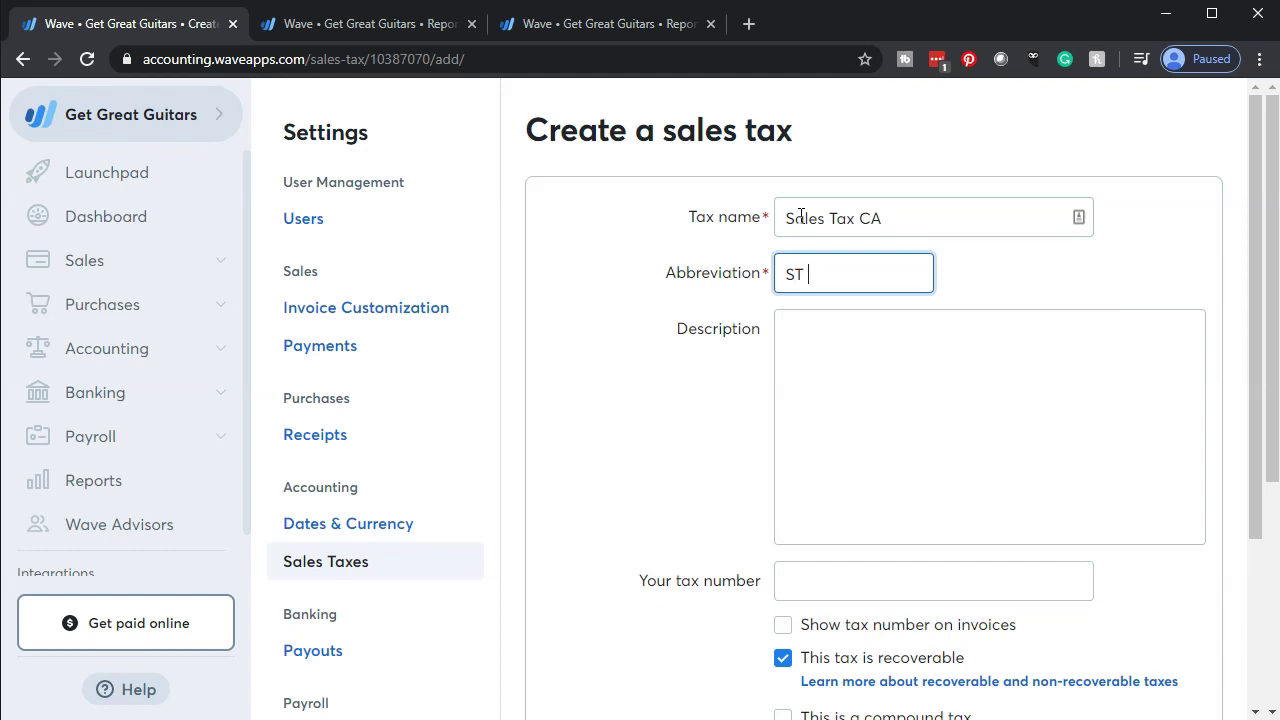
key("Tab")
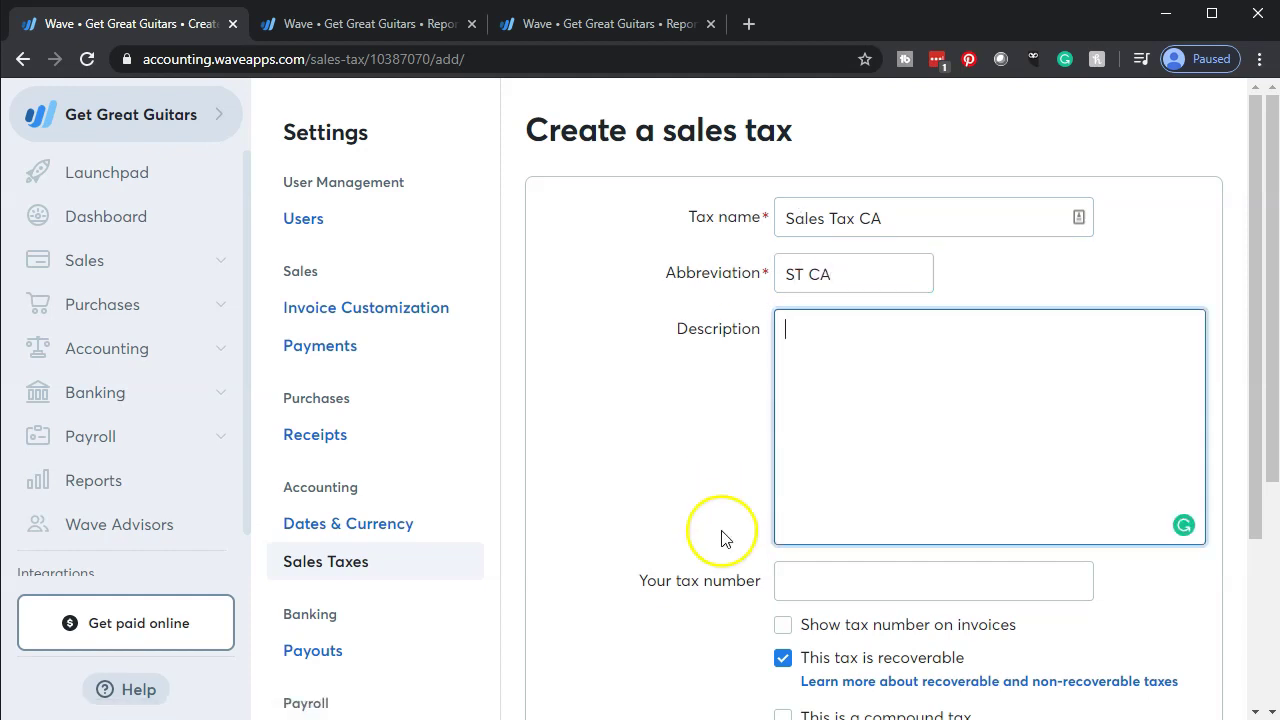
scroll(722, 536, "down", 1)
left_click(814, 480)
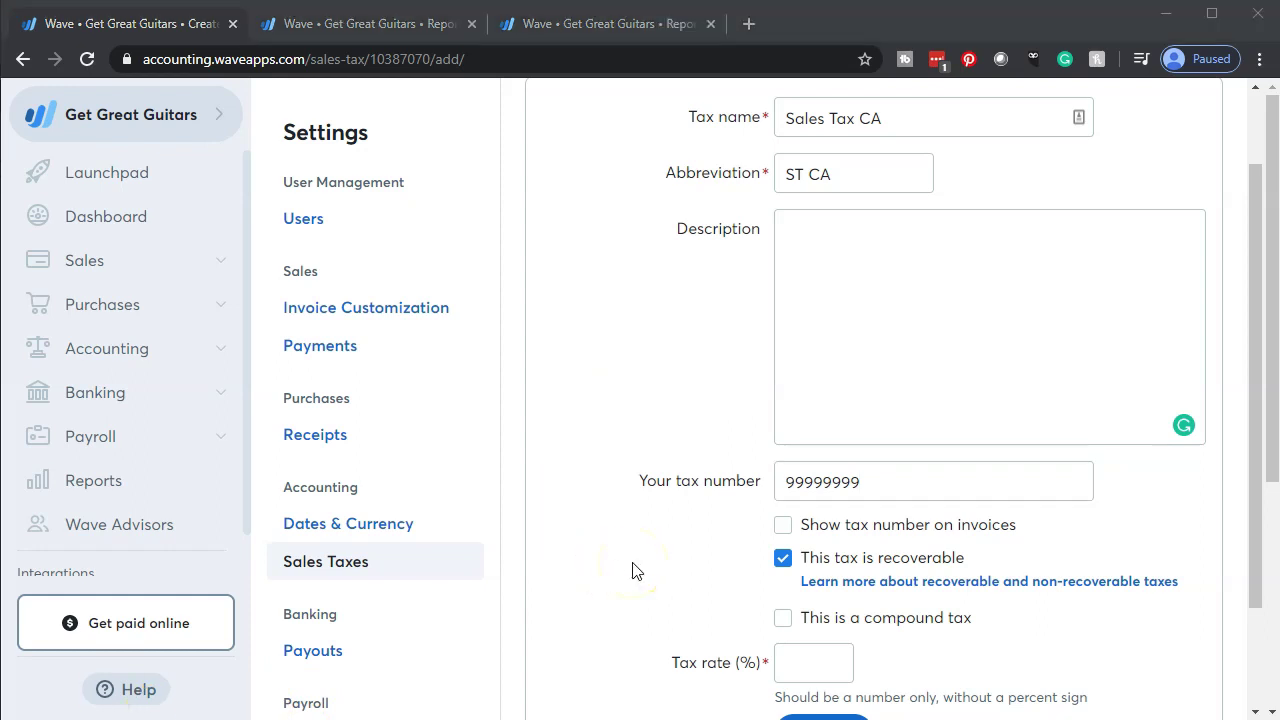
scroll(632, 570, "down", 1)
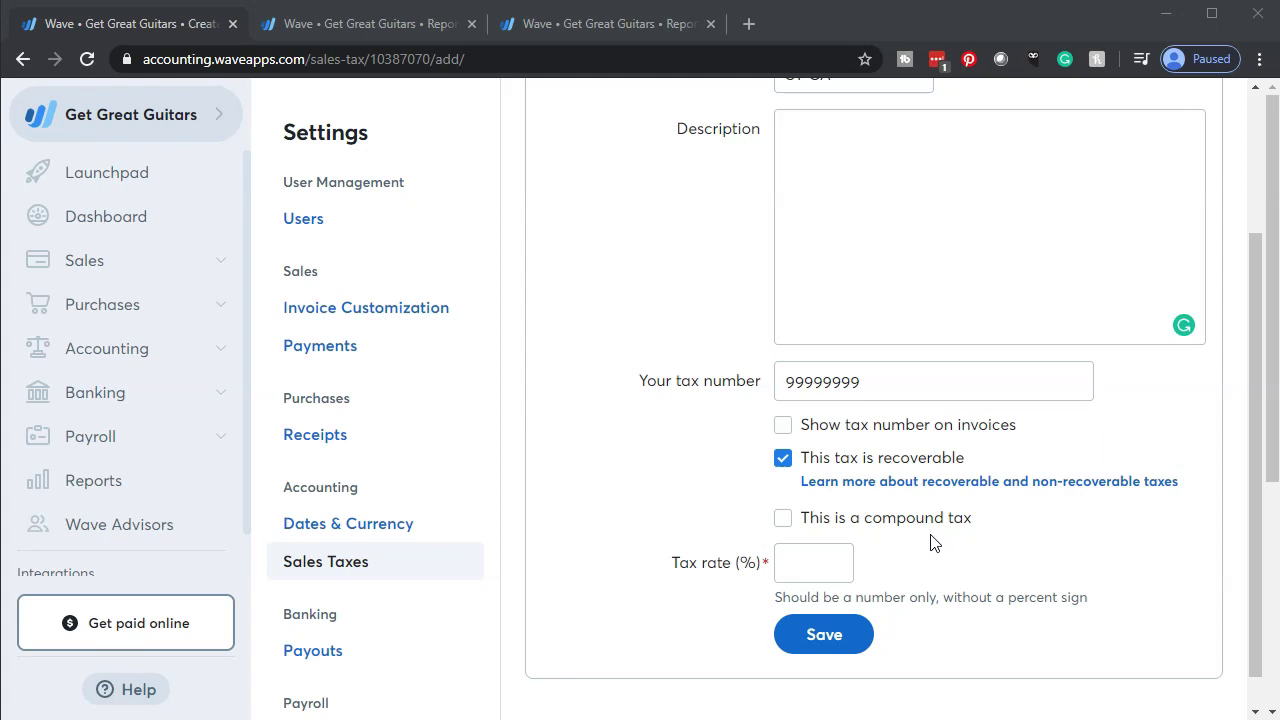
left_click(820, 558)
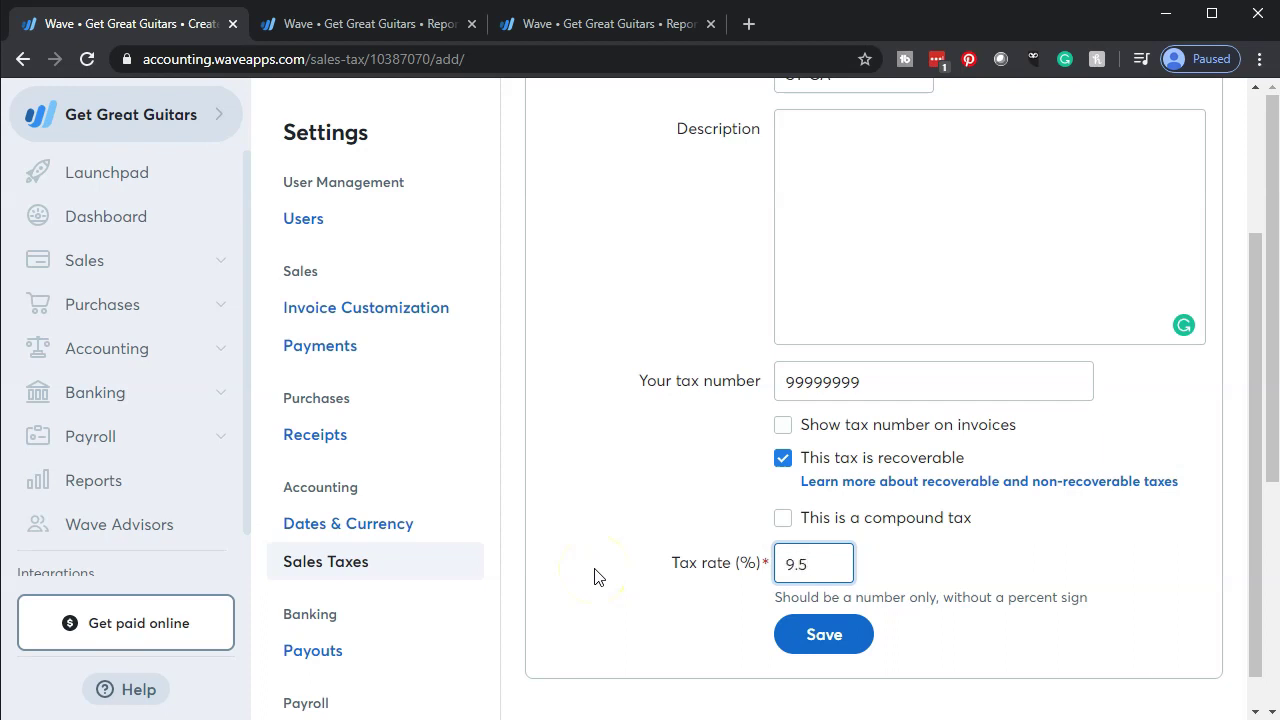
key("Tab")
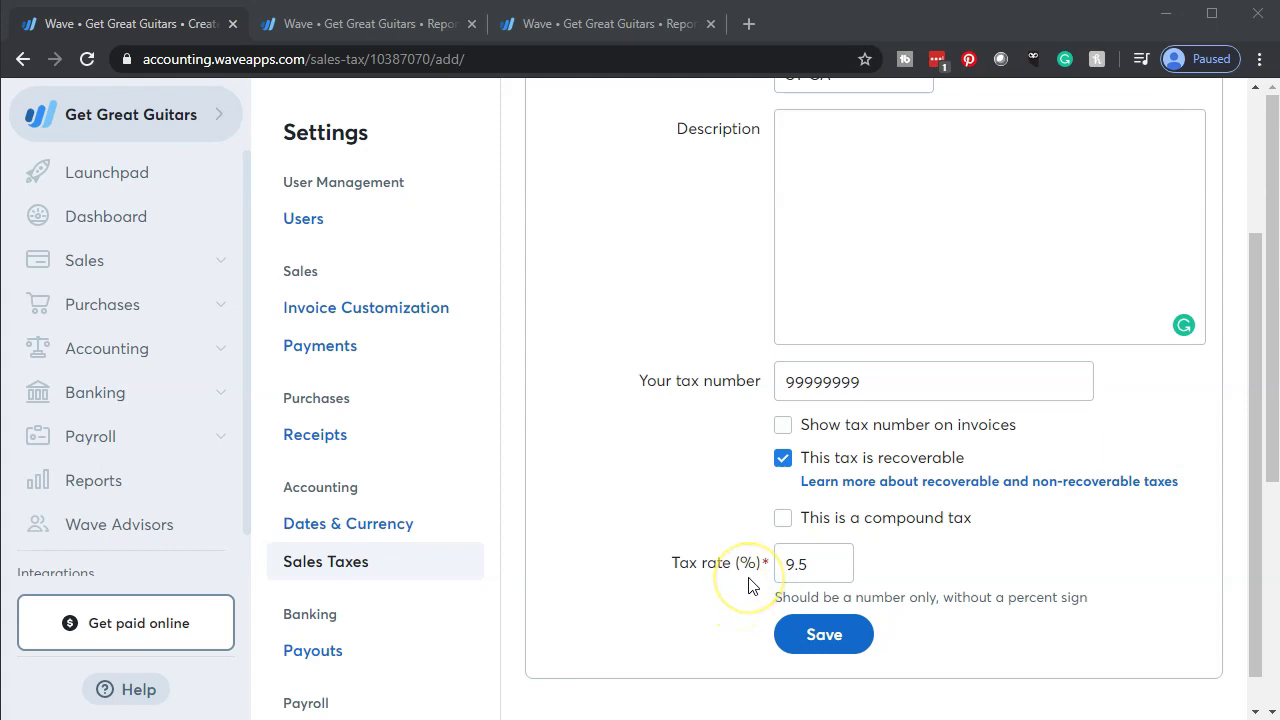
left_click(822, 636)
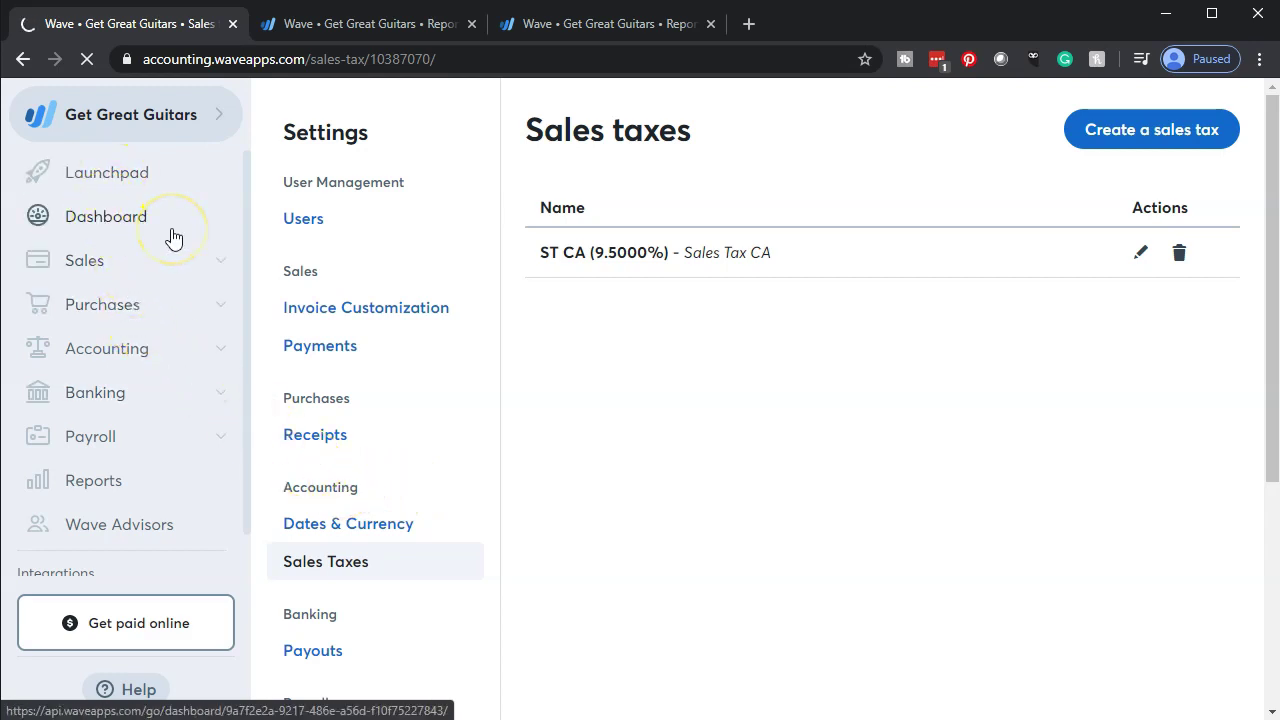
Start a new invoice from the Dashboard's Create a new menu.
left_click(174, 236)
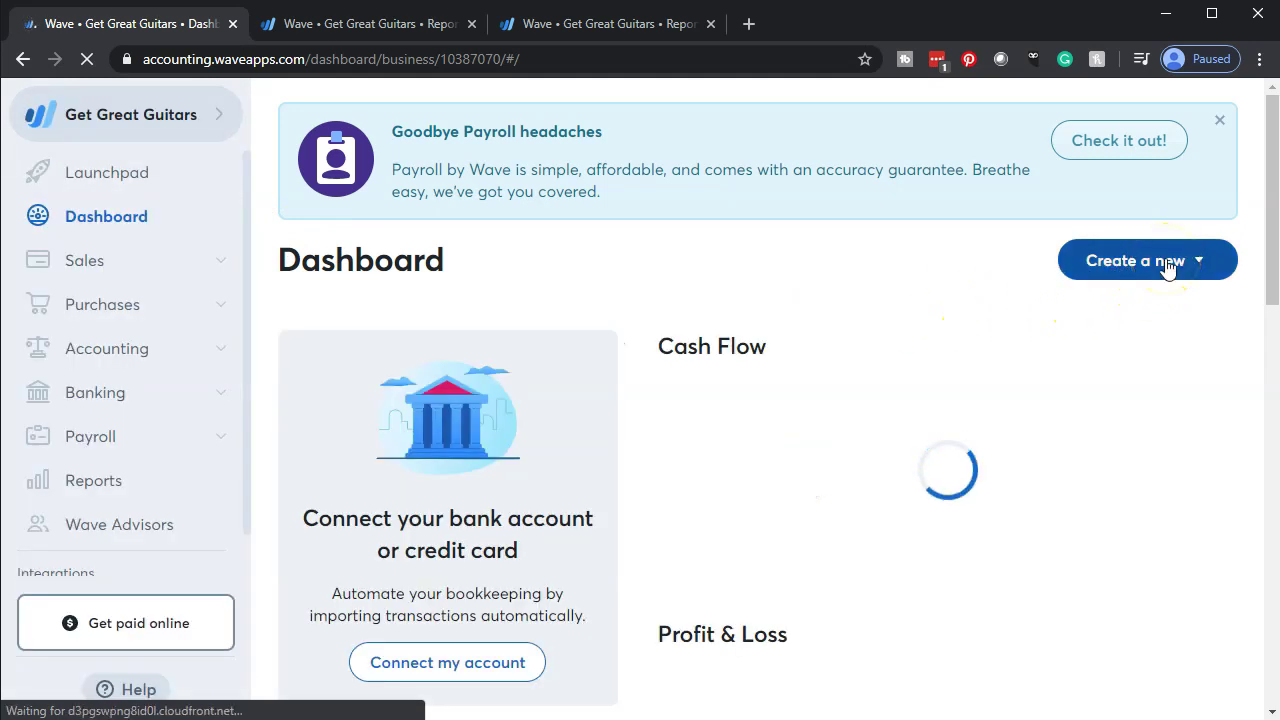
left_click(1166, 262)
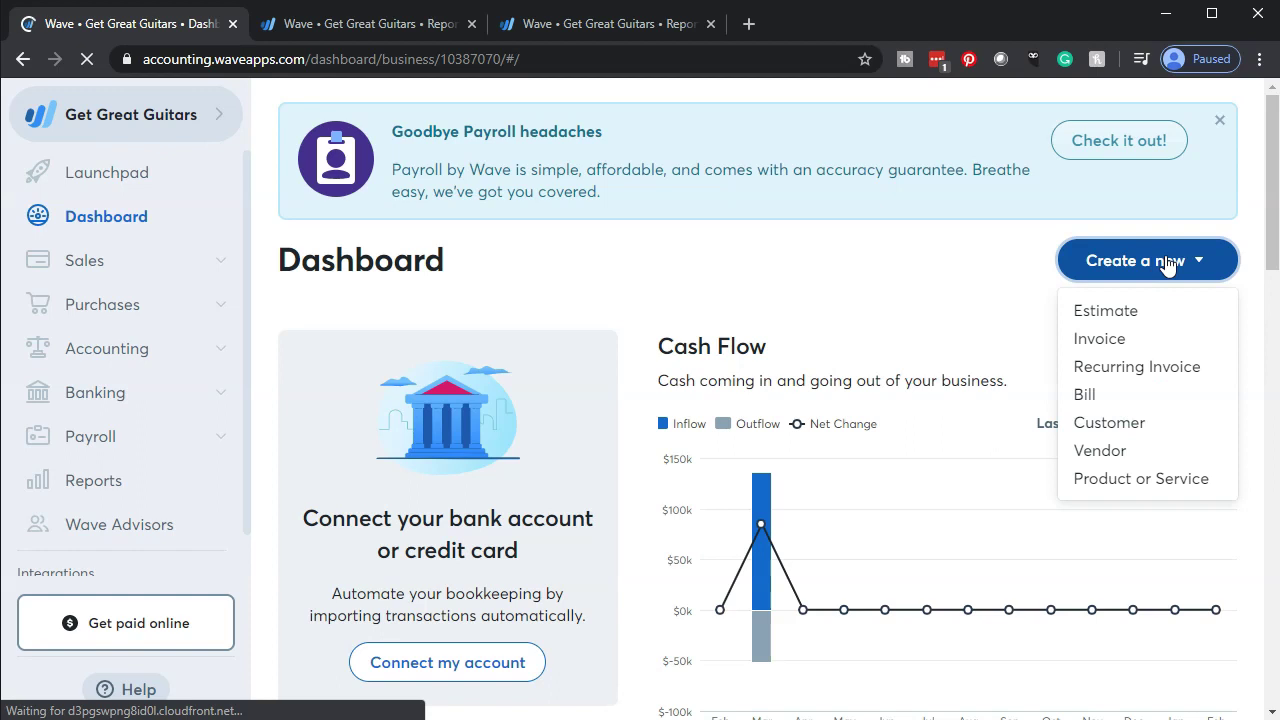
left_click(1114, 340)
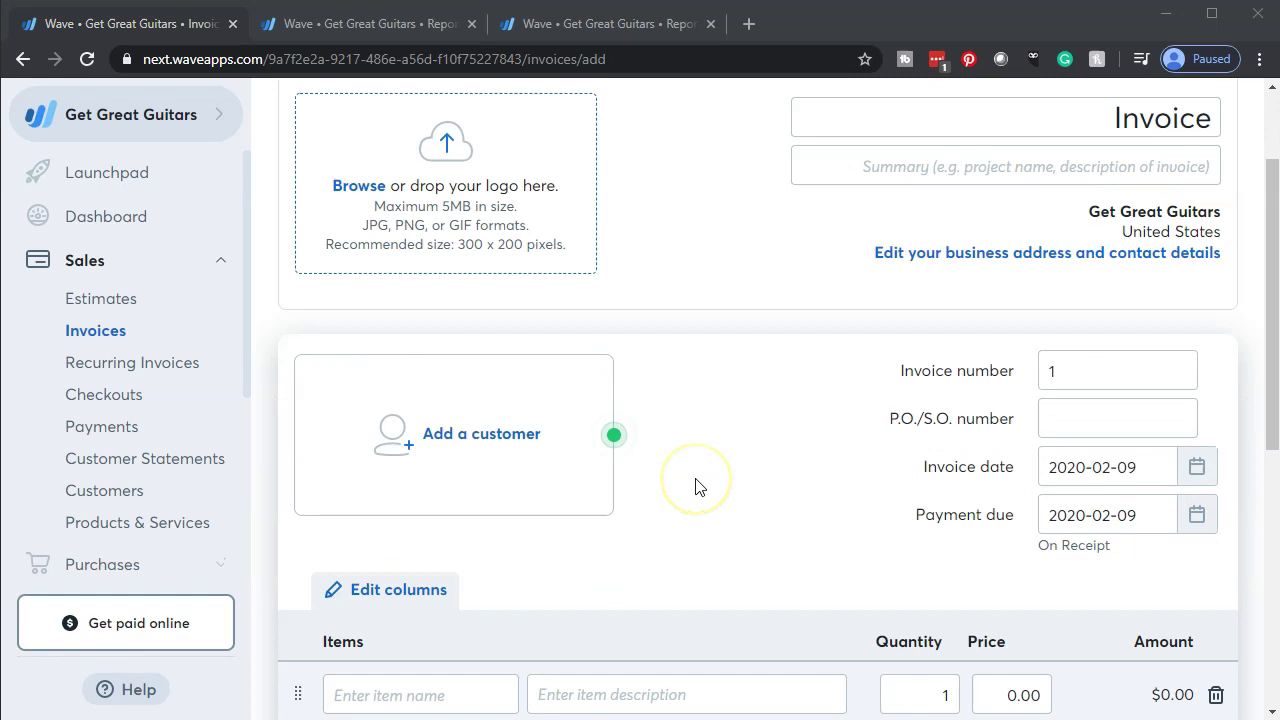
scroll(697, 486, "down", 2)
scroll(697, 486, "down", 3)
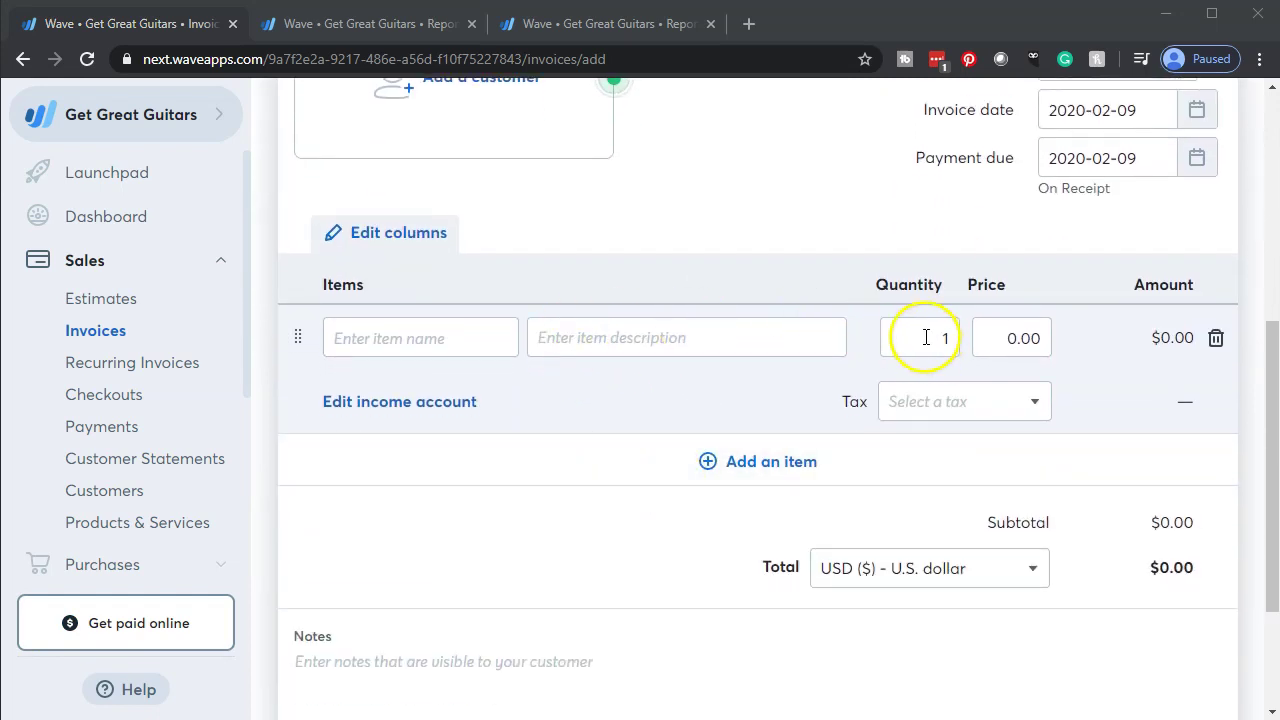
Set the line price to 500 and apply the ST CA 9.5% tax, totalling $547.50.
left_click(1006, 337)
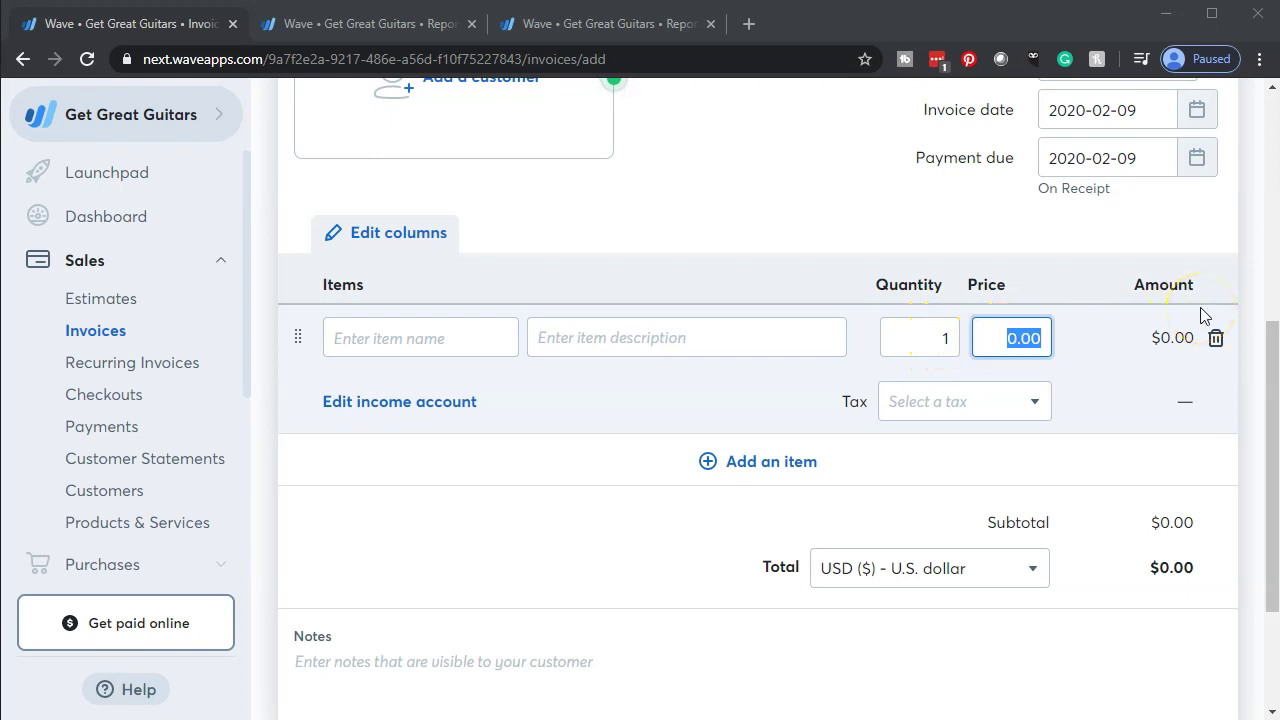
left_click(1011, 340)
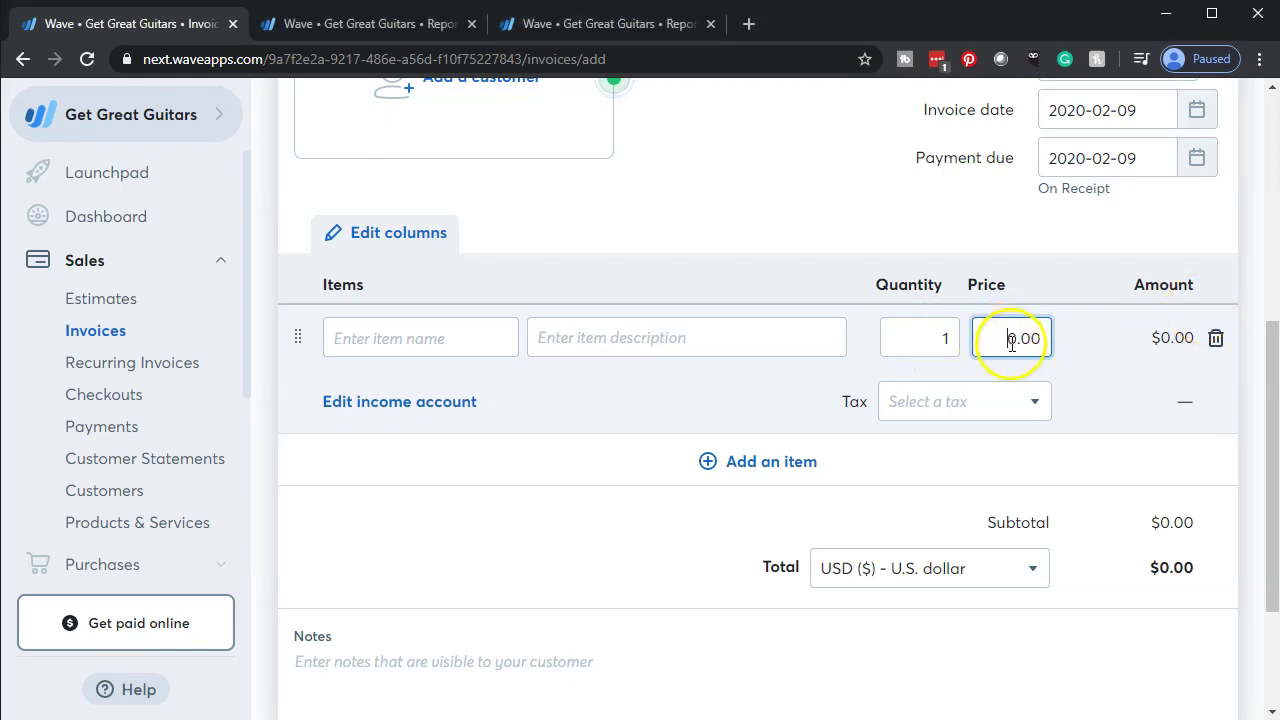
left_click_drag(1011, 340, 1086, 335)
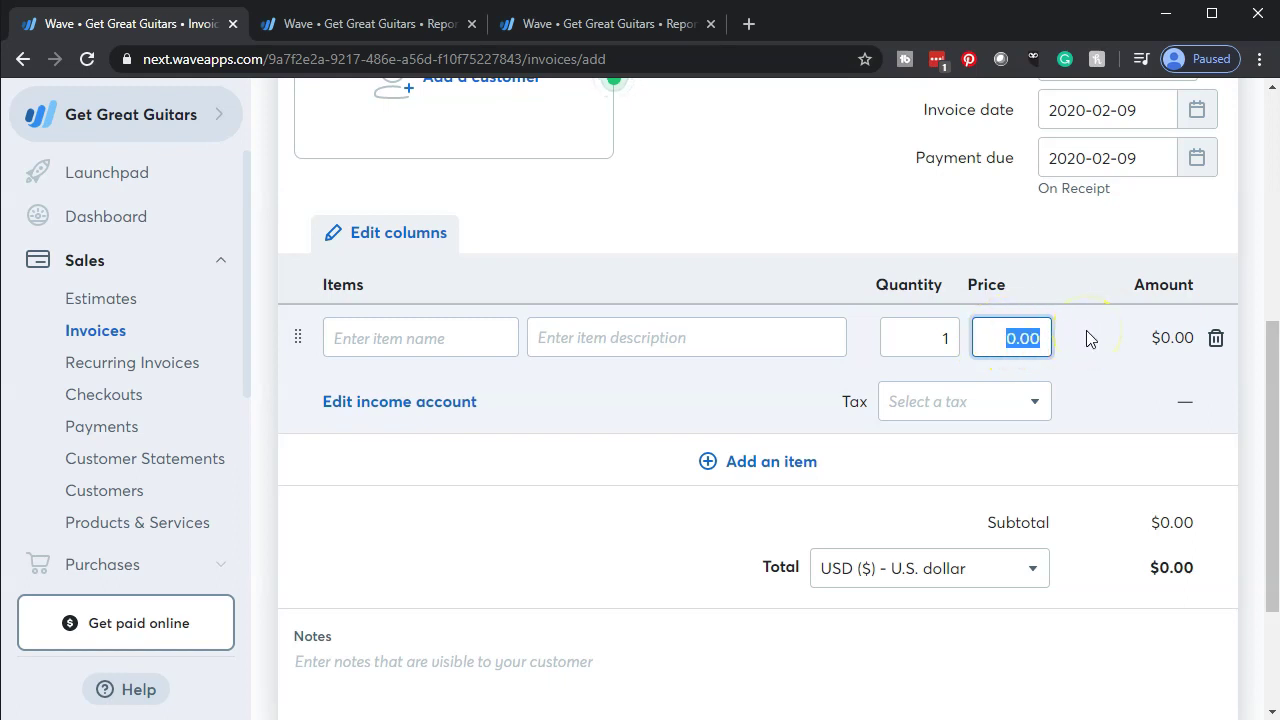
type("500")
left_click(1034, 408)
left_click(907, 500)
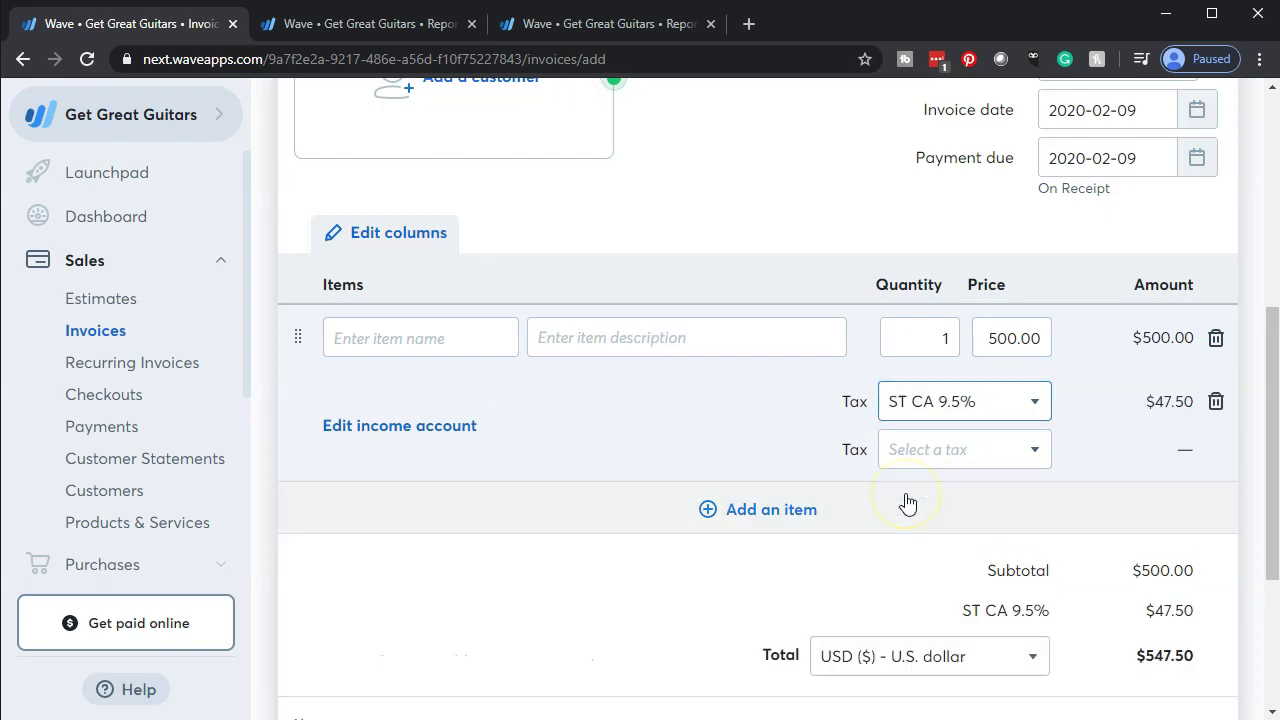
scroll(640, 512, "down", 1)
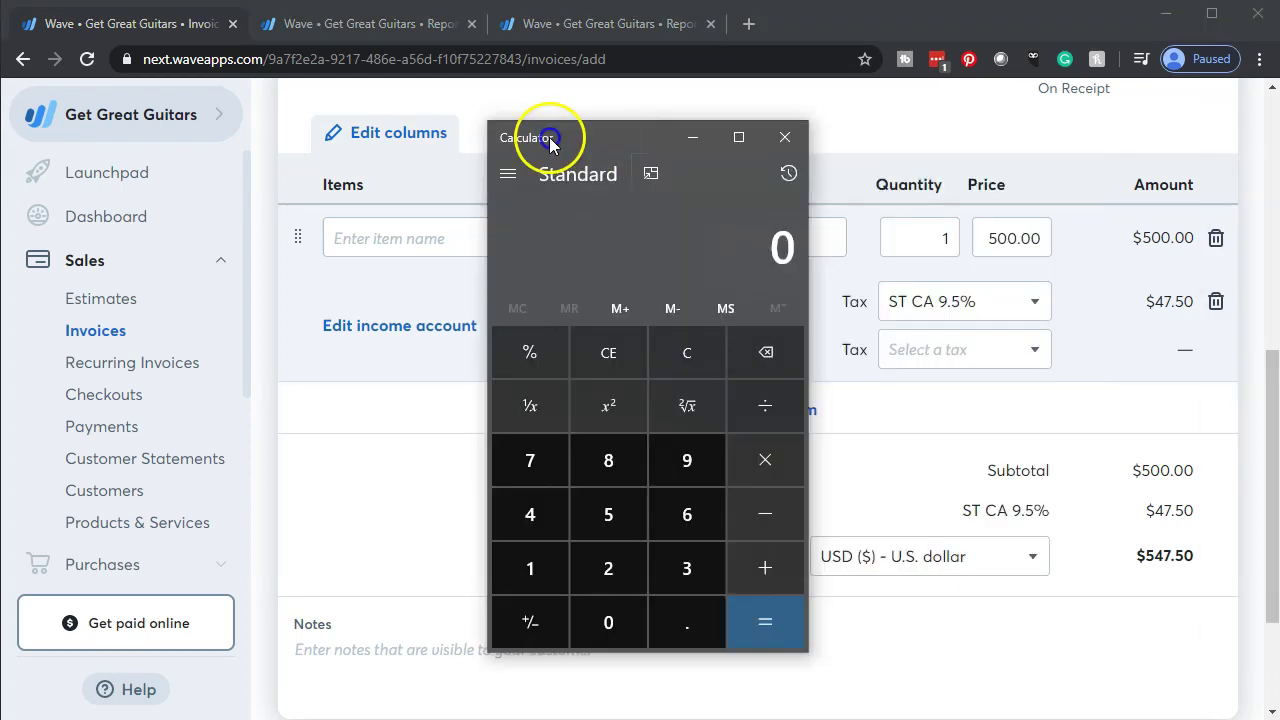
left_click_drag(543, 134, 517, 137)
type("500*0.0")
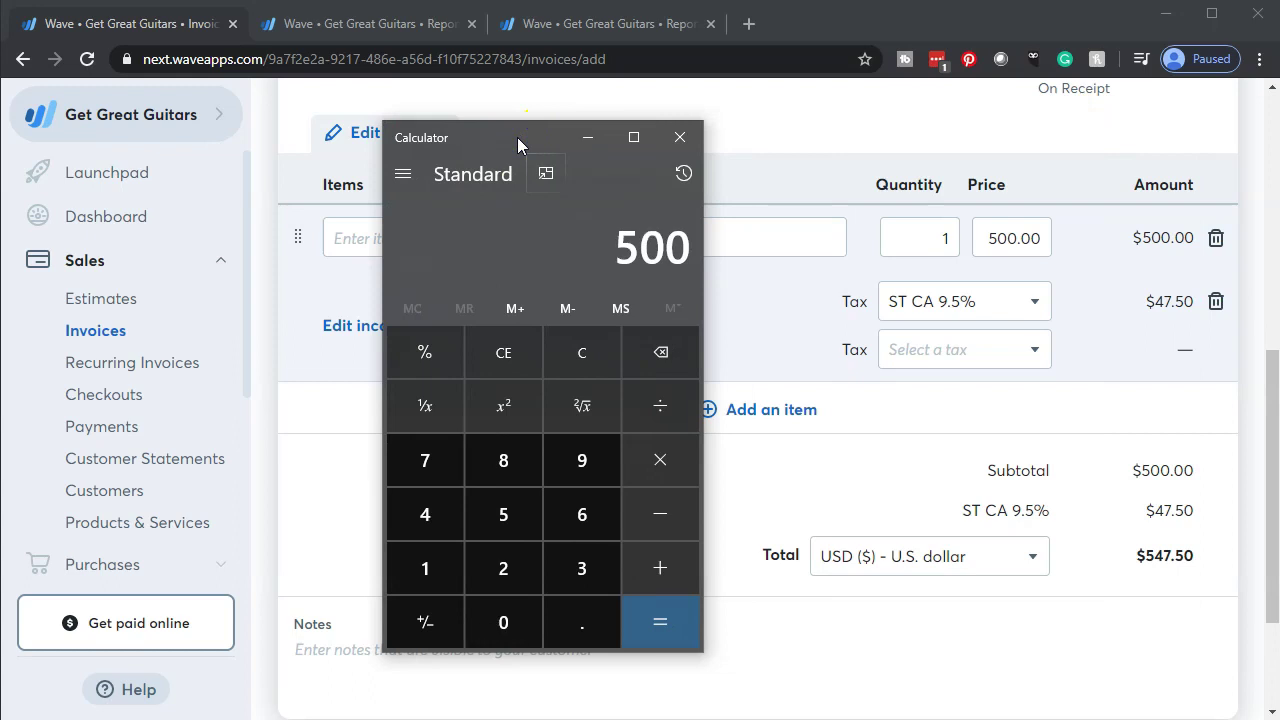
type("95")
key("Return")
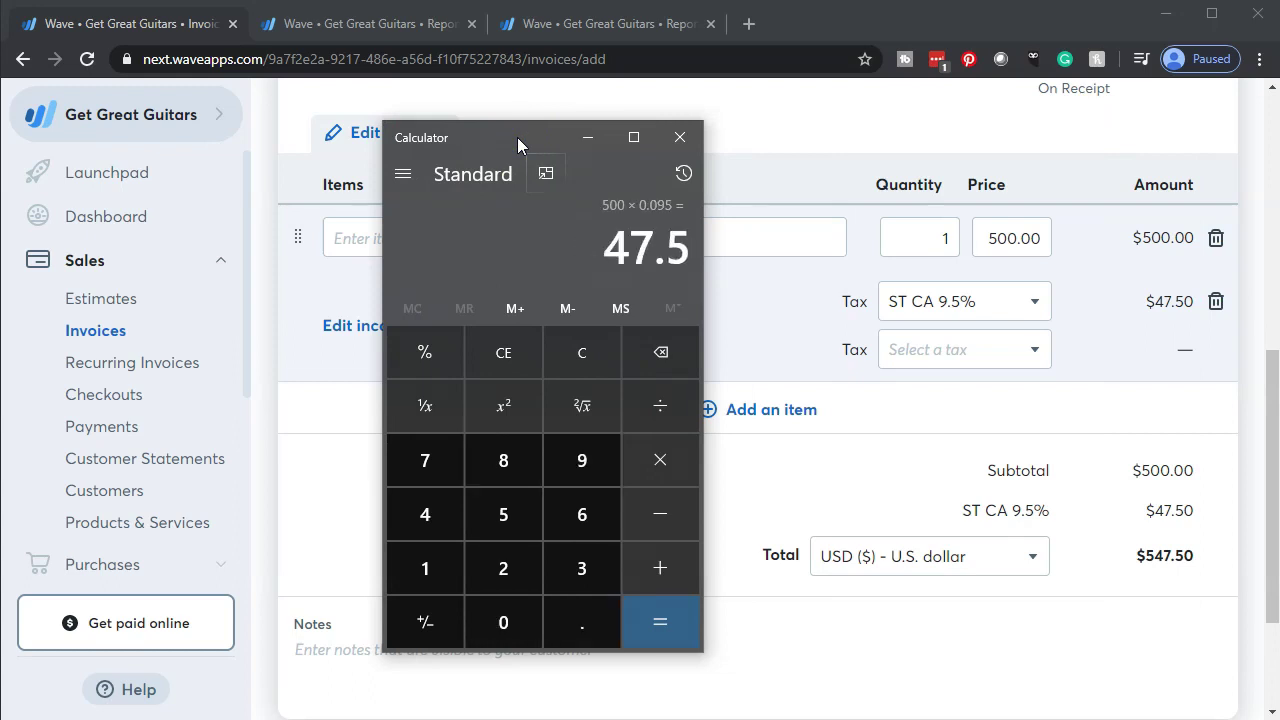
left_click(668, 140)
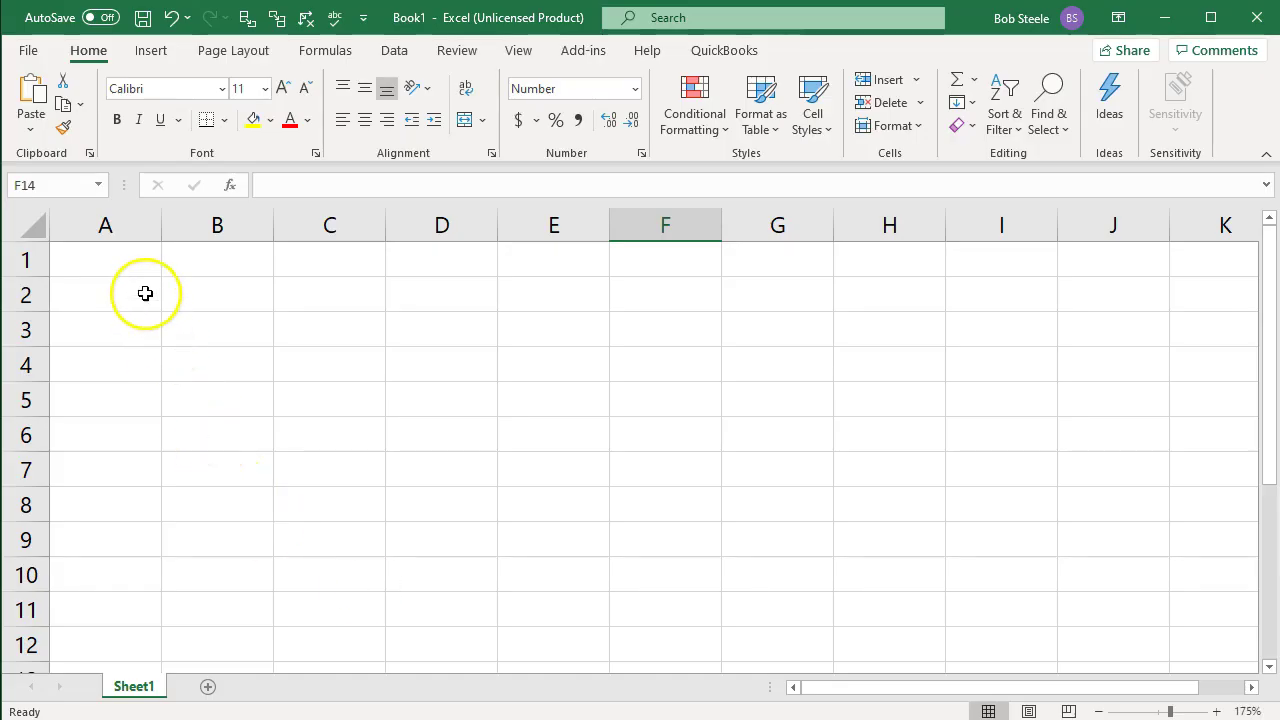
Enter Sale 500 in row 1 and Tax .095 in row 2.
left_click(137, 266)
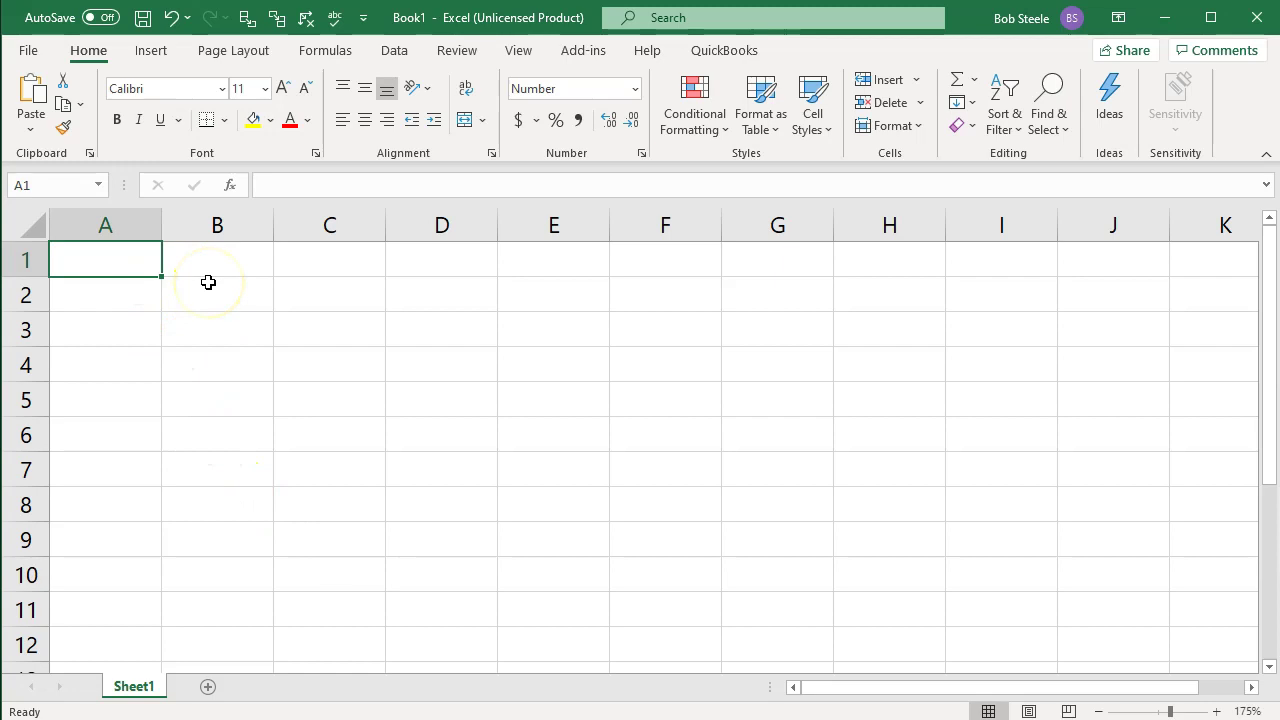
type("Sale")
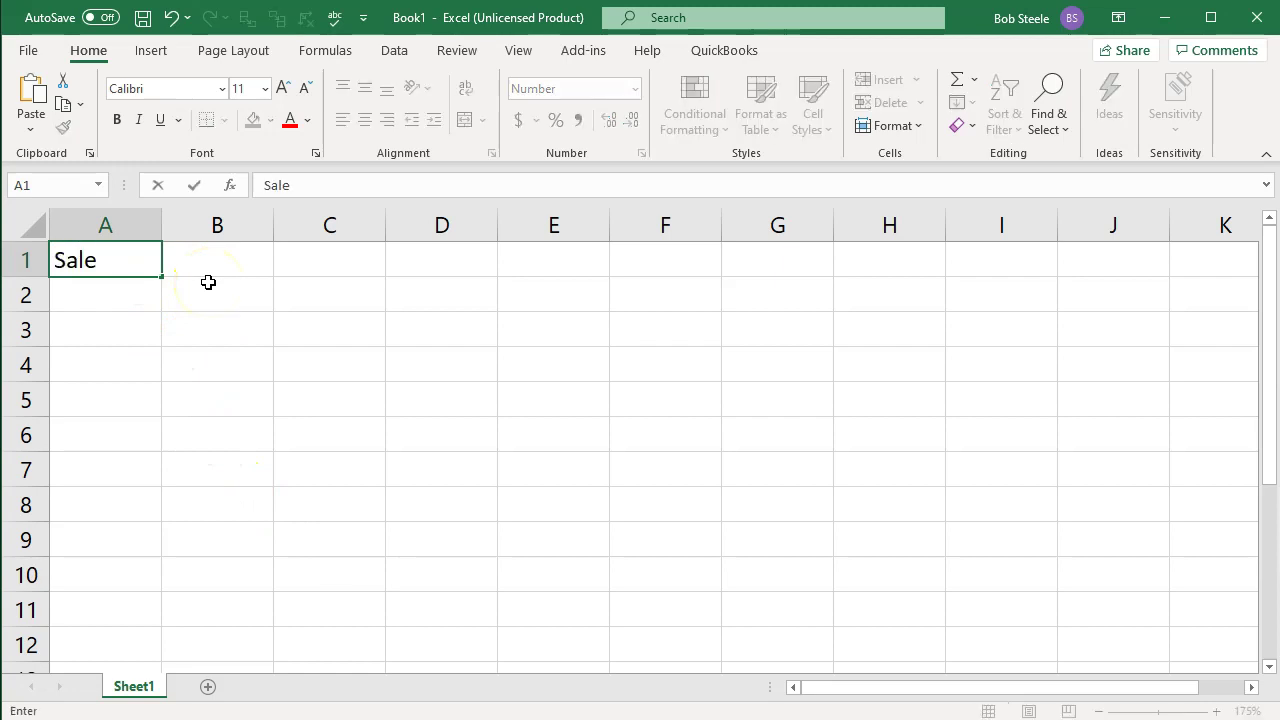
key("Tab")
type("500")
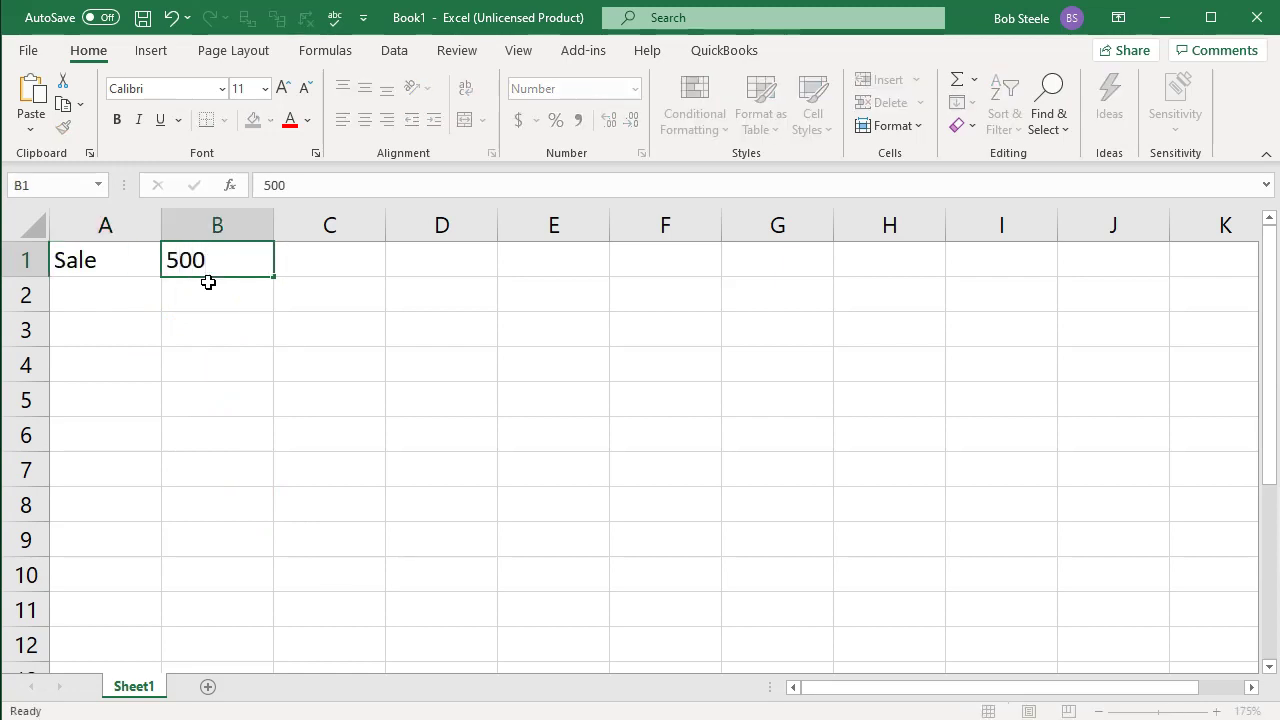
key("Return")
type("Tax")
key("Tab")
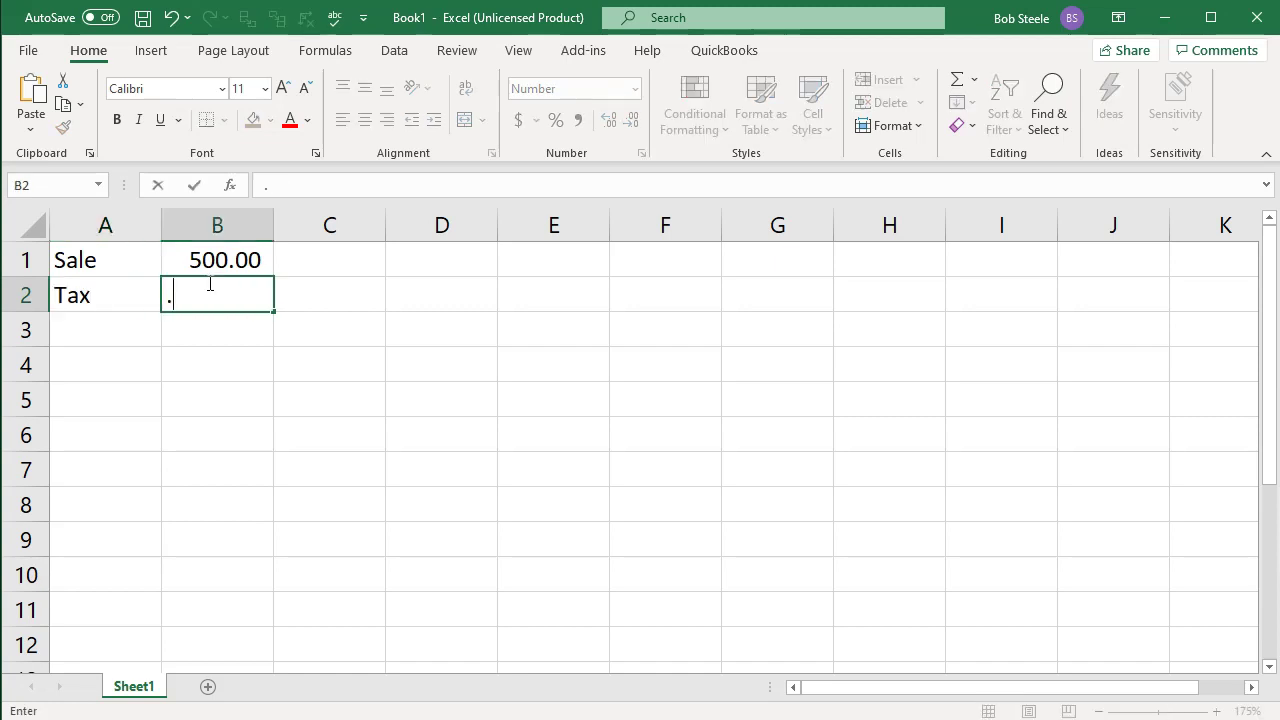
type(".095")
key("shift+Tab")
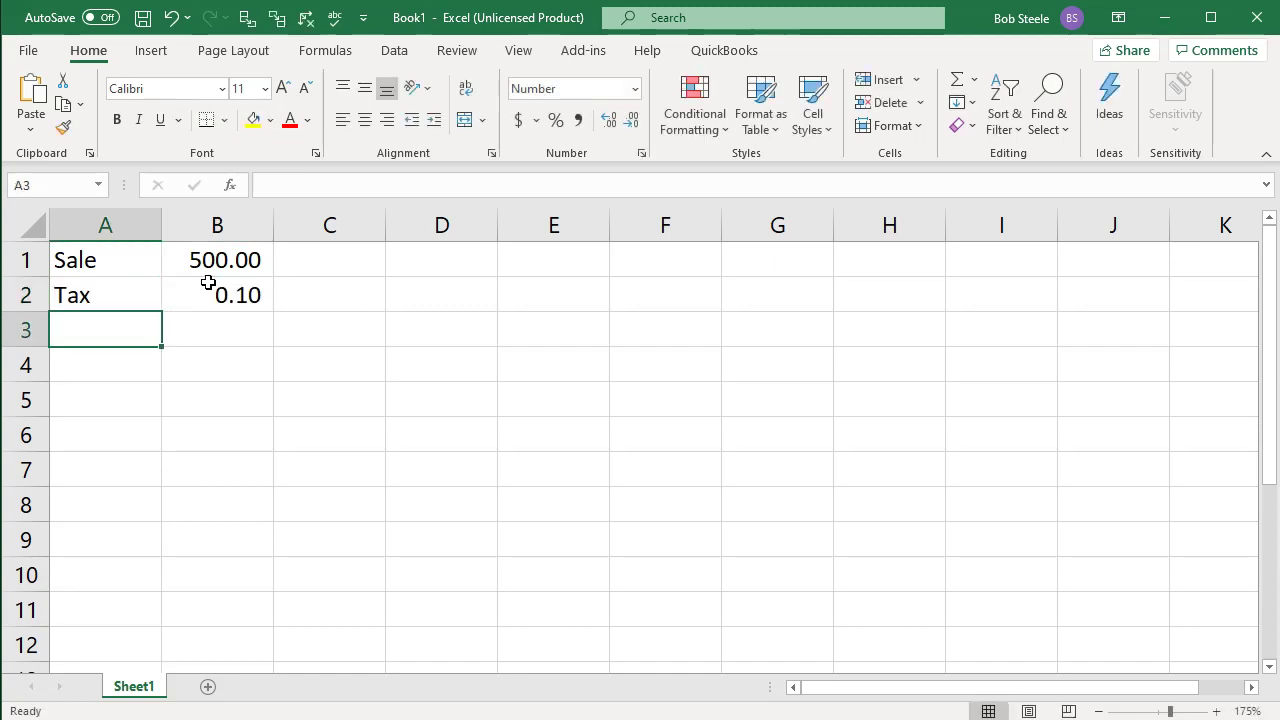
Format the B2 rate as a percentage with one decimal, showing 9.5%.
left_click(208, 283)
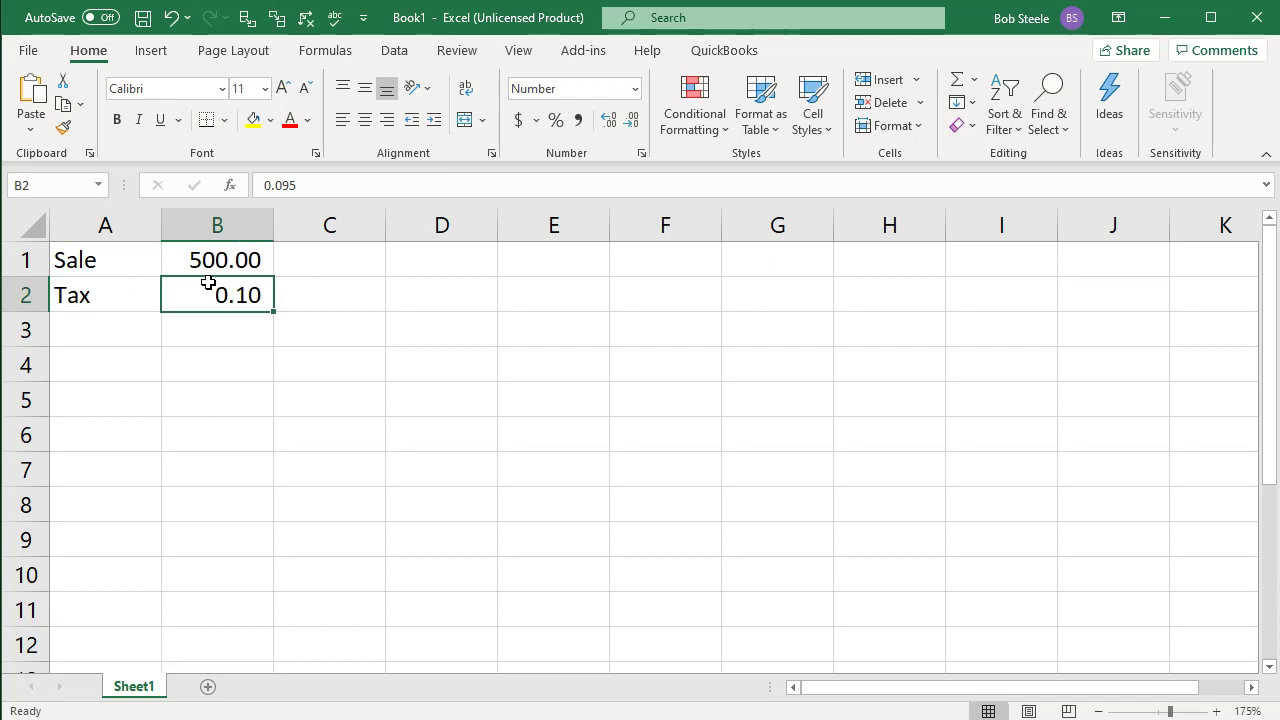
left_click(557, 121)
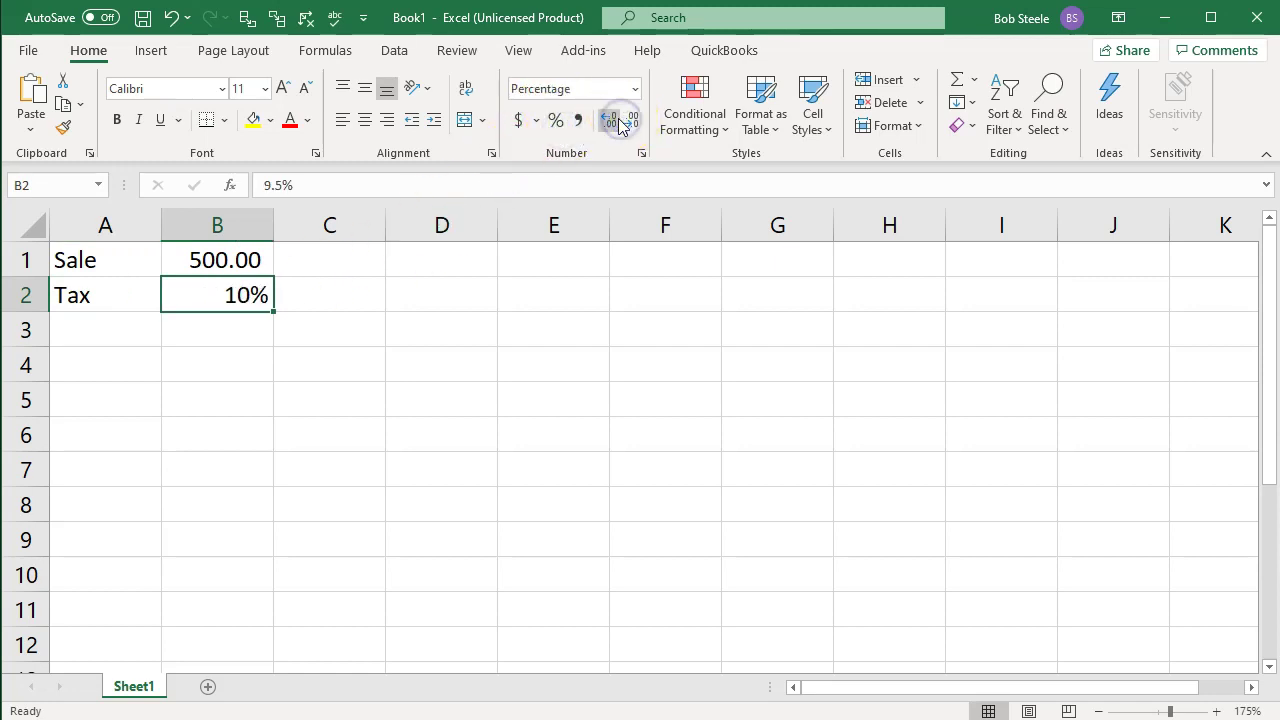
left_click(636, 118)
left_click(414, 362)
left_click(232, 298)
left_click(609, 120)
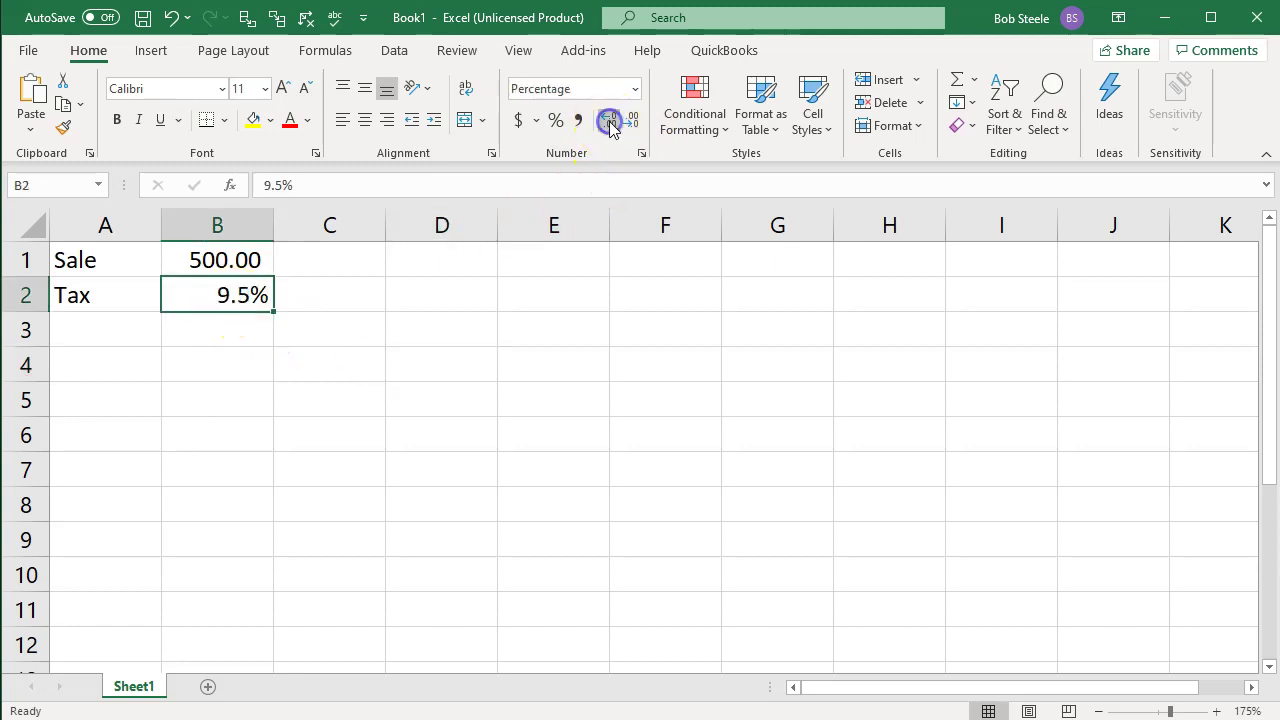
Put the =B1*B2 tax formula in B3 and label A3 Tax.
left_click(223, 335)
type("=")
key("Up")
key("Up")
type("*")
key("Up")
key("Return")
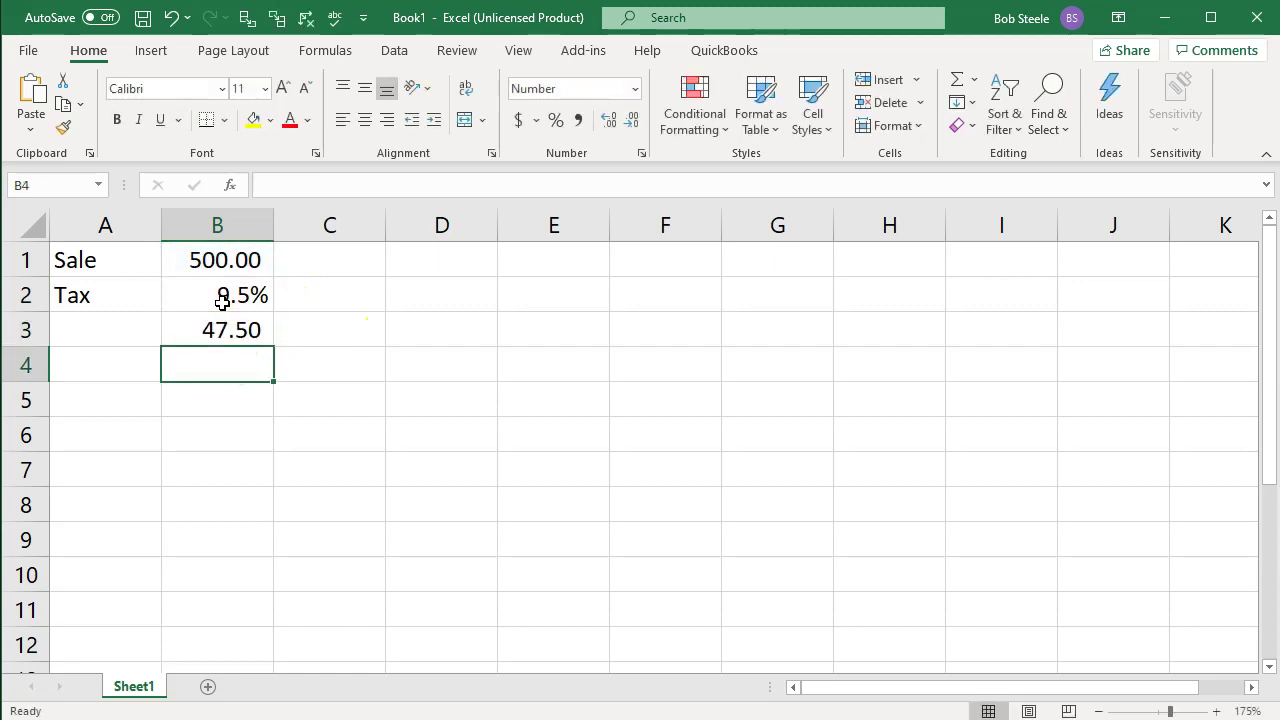
key("Left")
key("Up")
type("Tax")
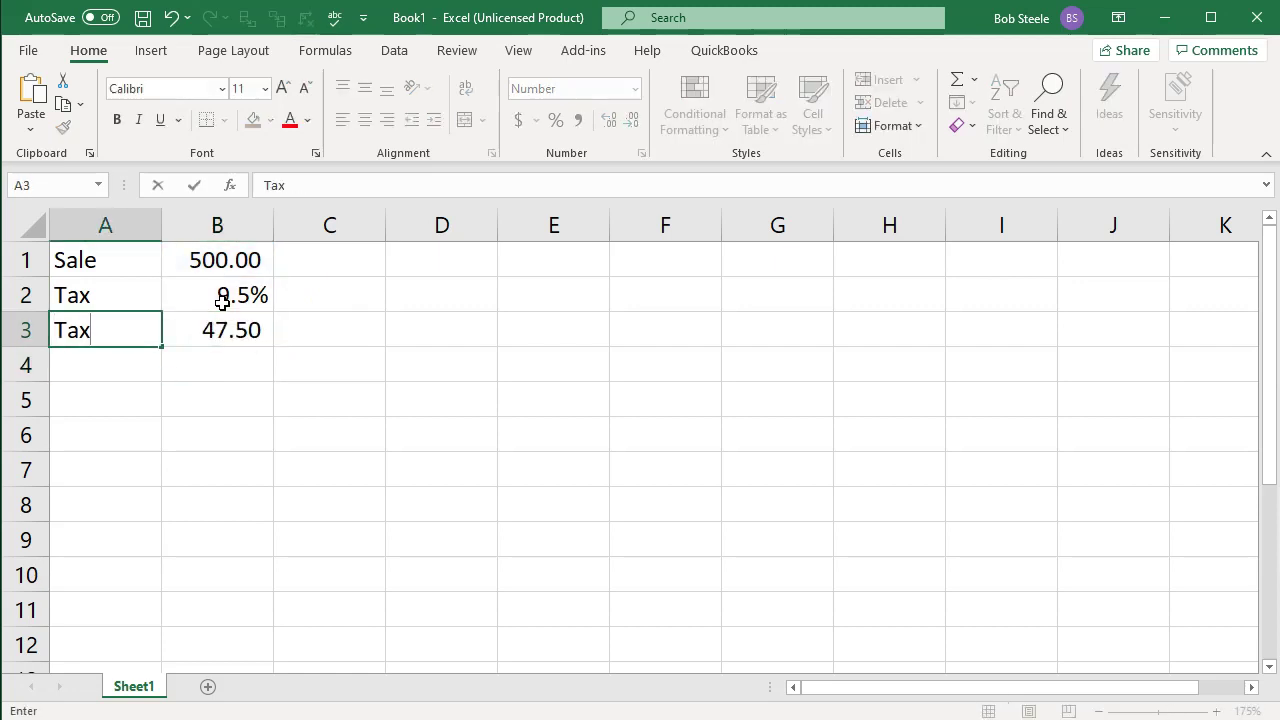
key("Up")
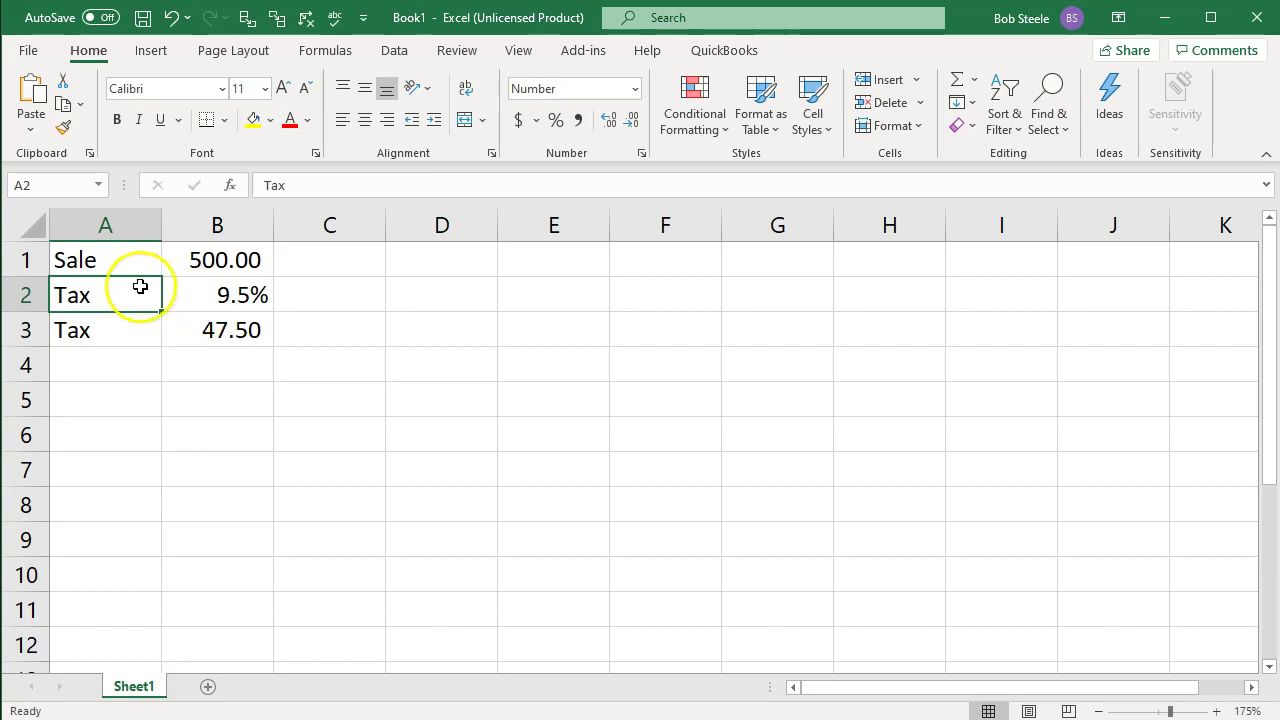
Relabel A2 as Tax Rate, add Amount Received in A4, and widen column A.
double_click(138, 286)
type("Rate")
key("Return")
key("Return")
type("Amount")
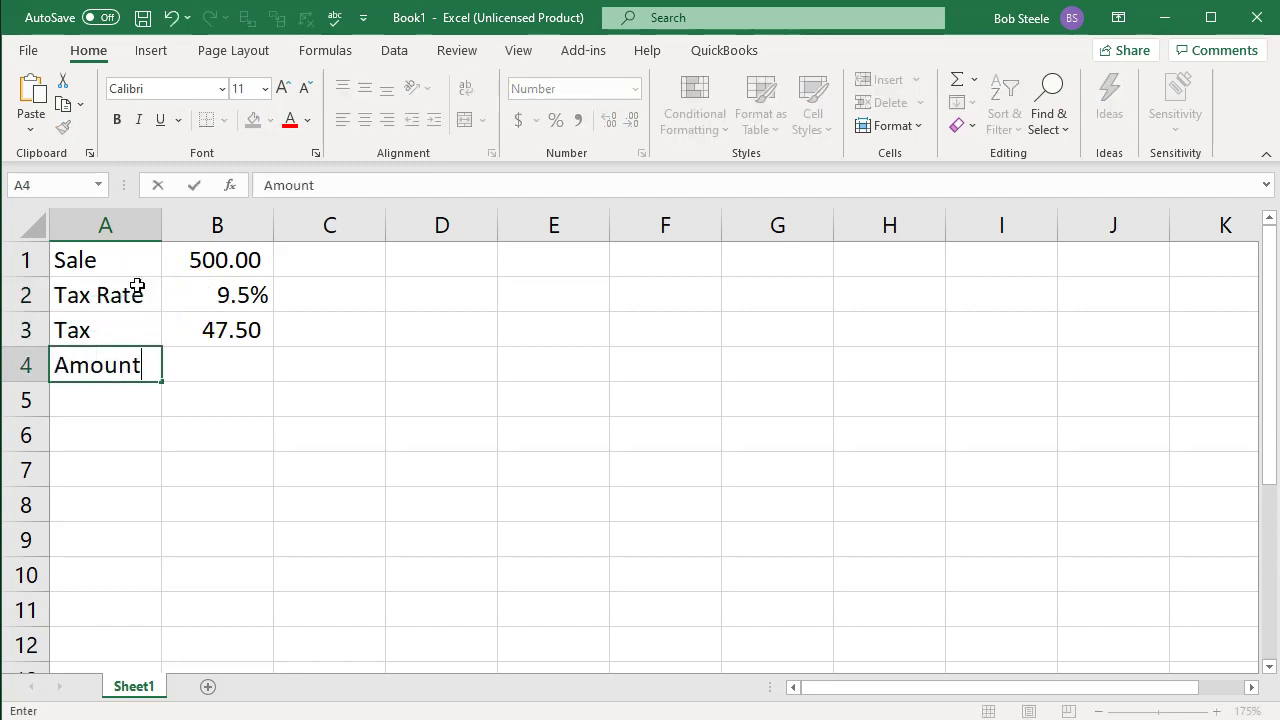
type(" Received")
key("Return")
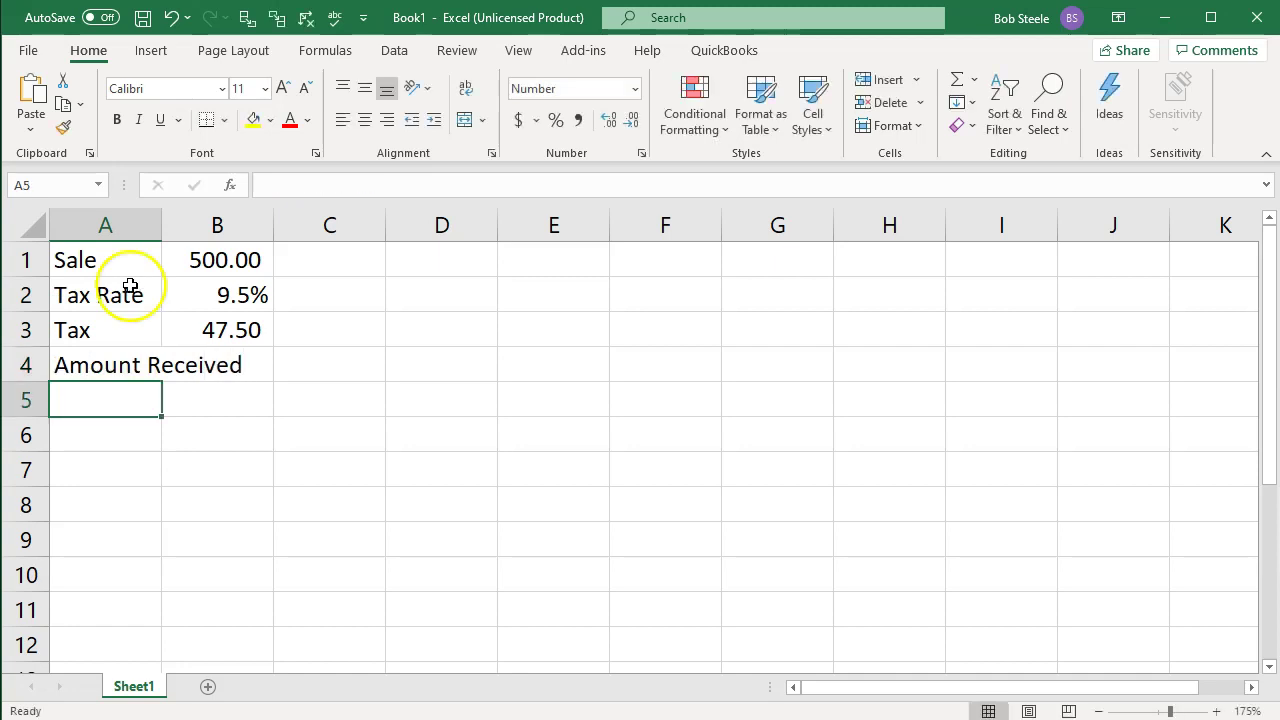
double_click(156, 222)
Enter the =B1+B3 formula in B4, giving Amount Received 547.50.
left_click(323, 367)
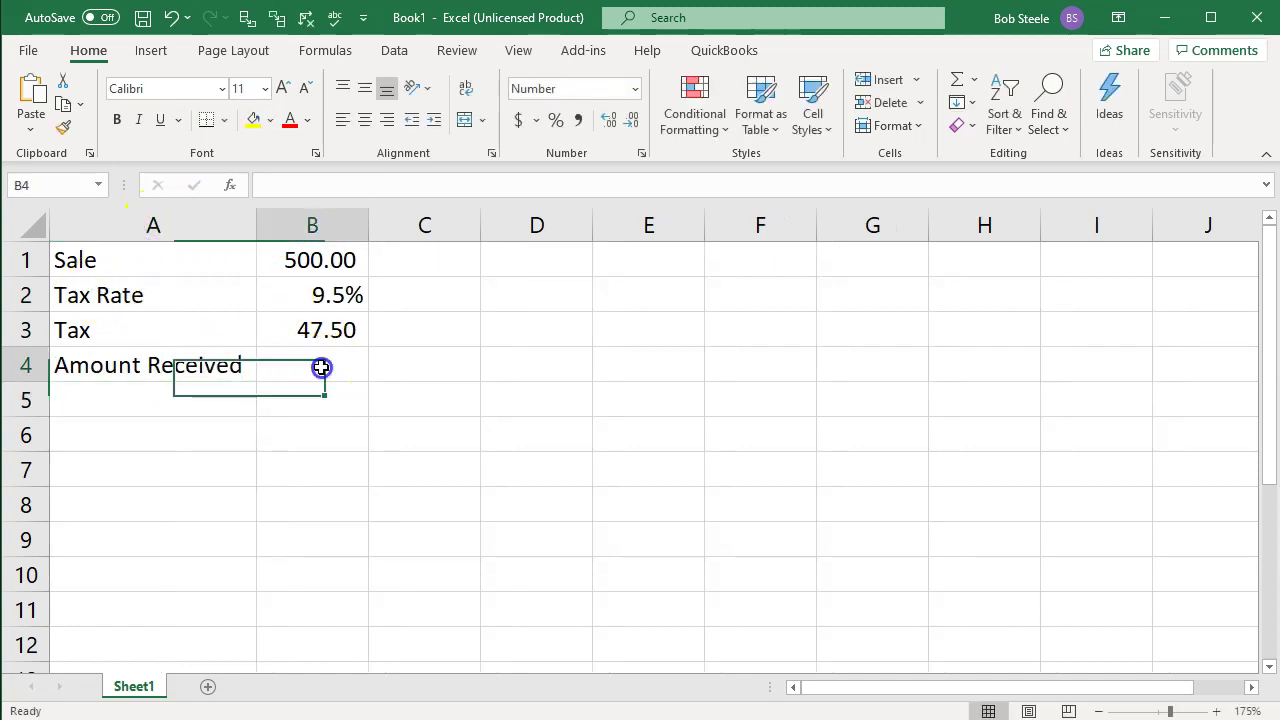
type("=")
key("Up")
key("Up")
key("Up")
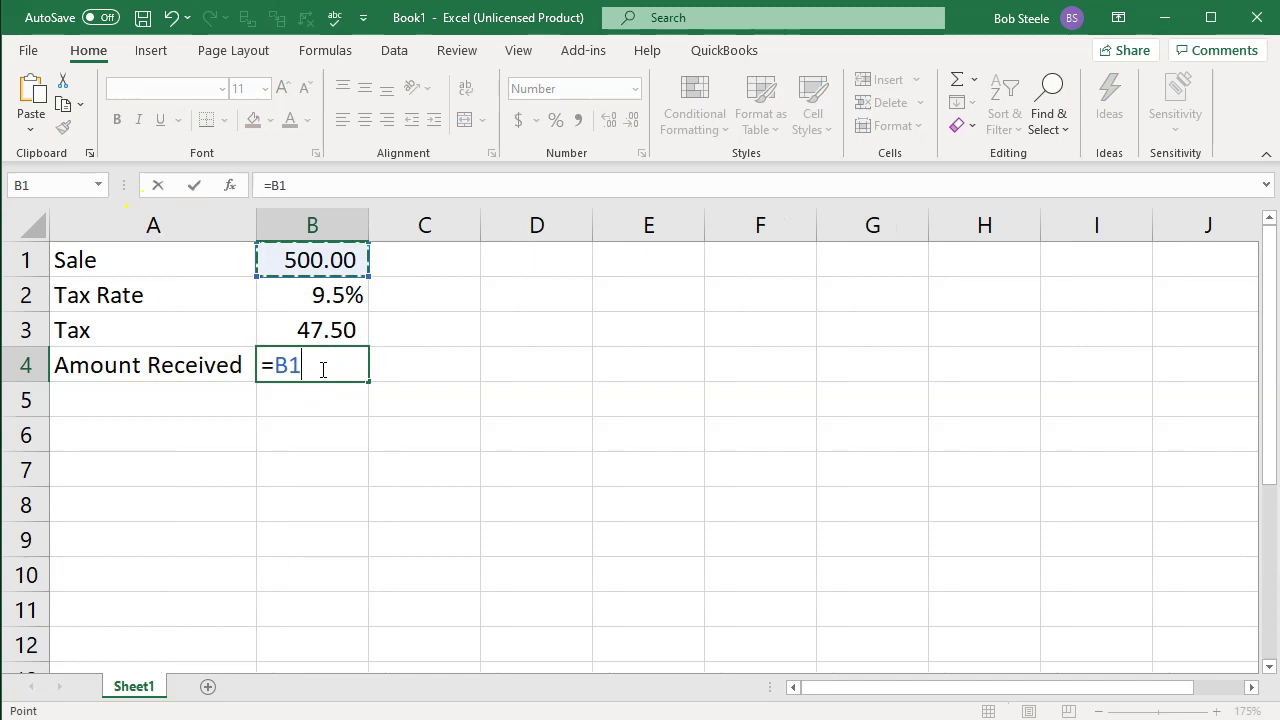
type("+")
key("Up")
key("Return")
key("Right")
key("Right")
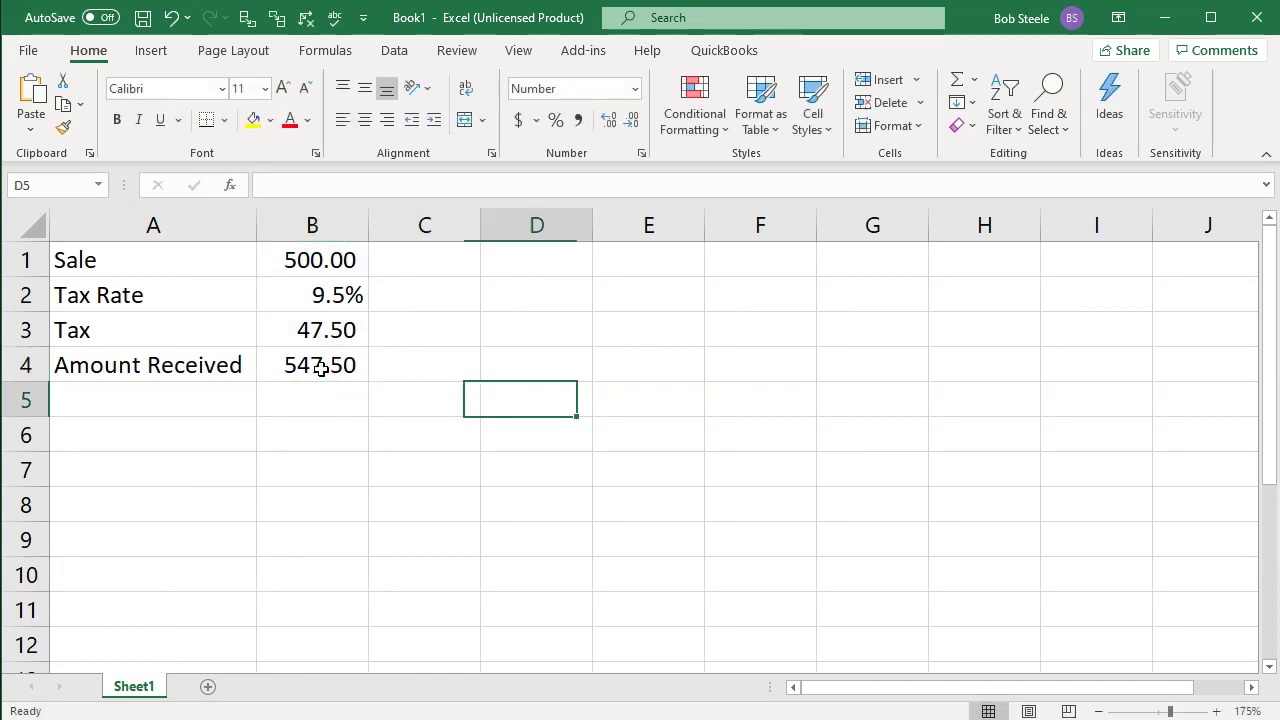
key("Up")
key("Up")
key("Up")
key("Up")
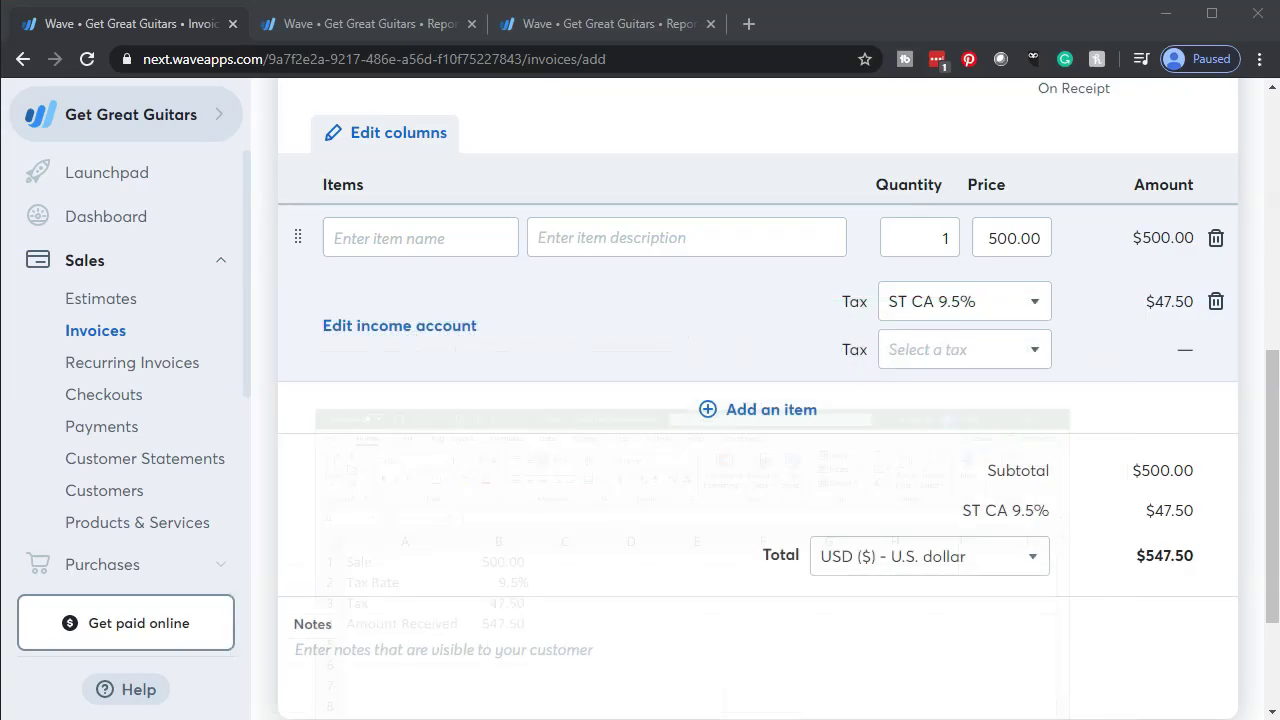
View the Balance Sheet tab, then the Profit and Loss tab.
left_click(533, 30)
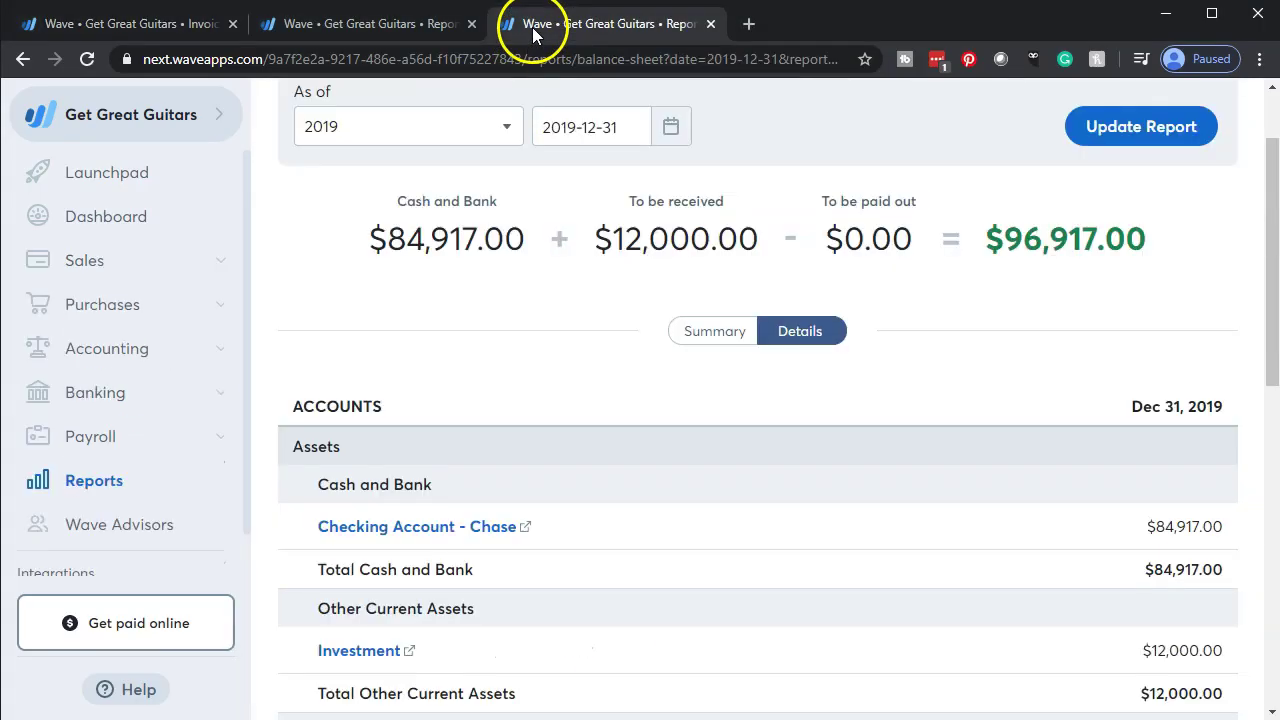
left_click(388, 30)
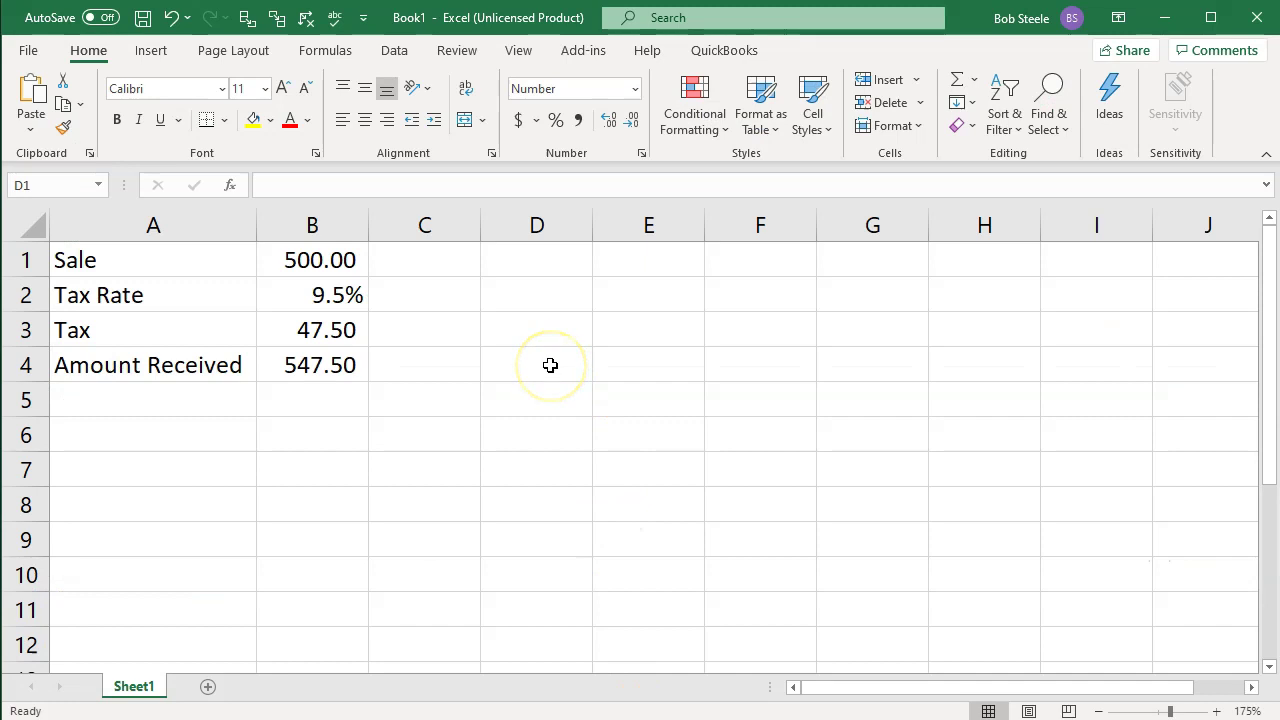
Enter 21,630 in cell D4.
left_click(539, 366)
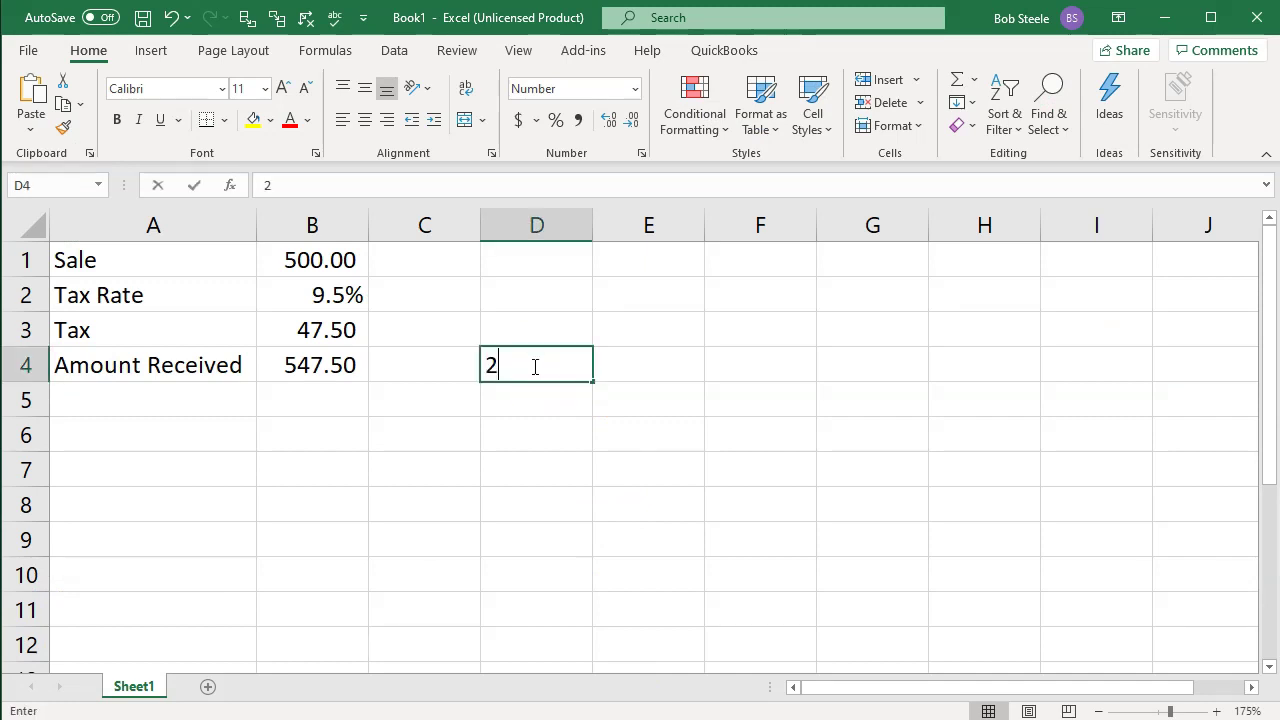
type("21,630")
key("Return")
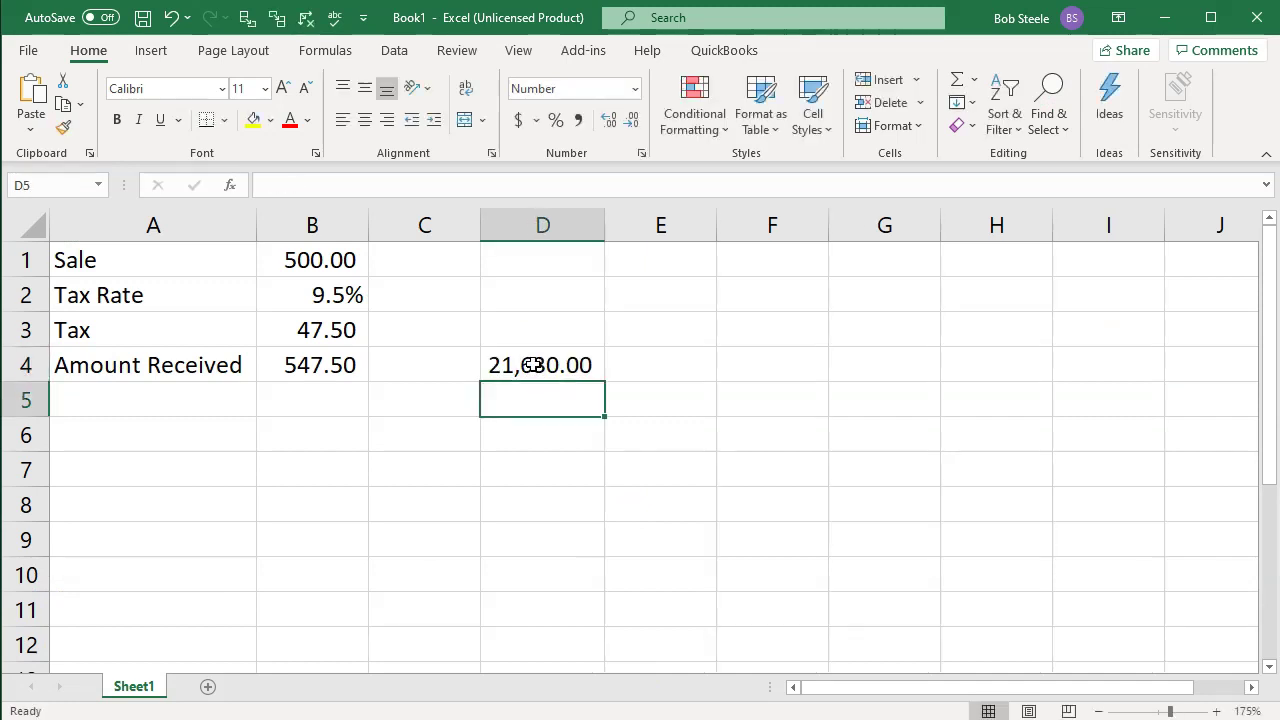
Review the Tax and Amount Received formulas in B3:B4 and select B1:B4.
left_click(535, 365)
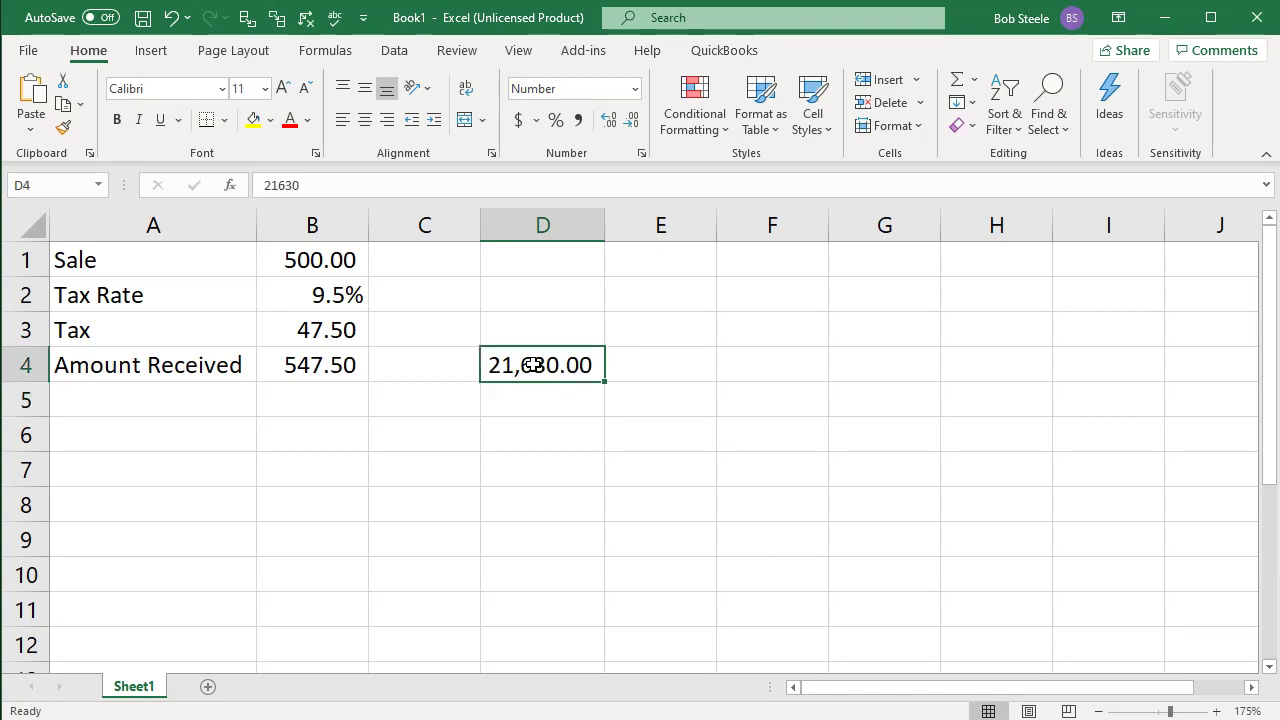
key("Left")
key("Left")
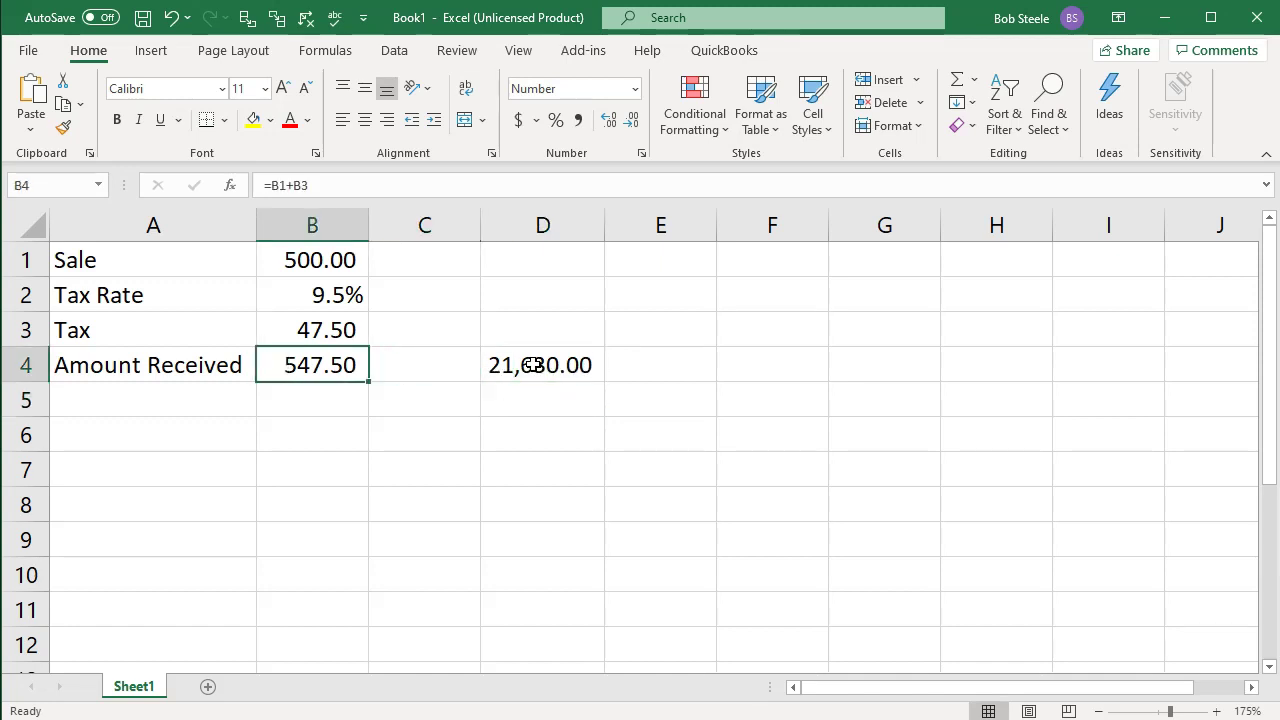
key("Up")
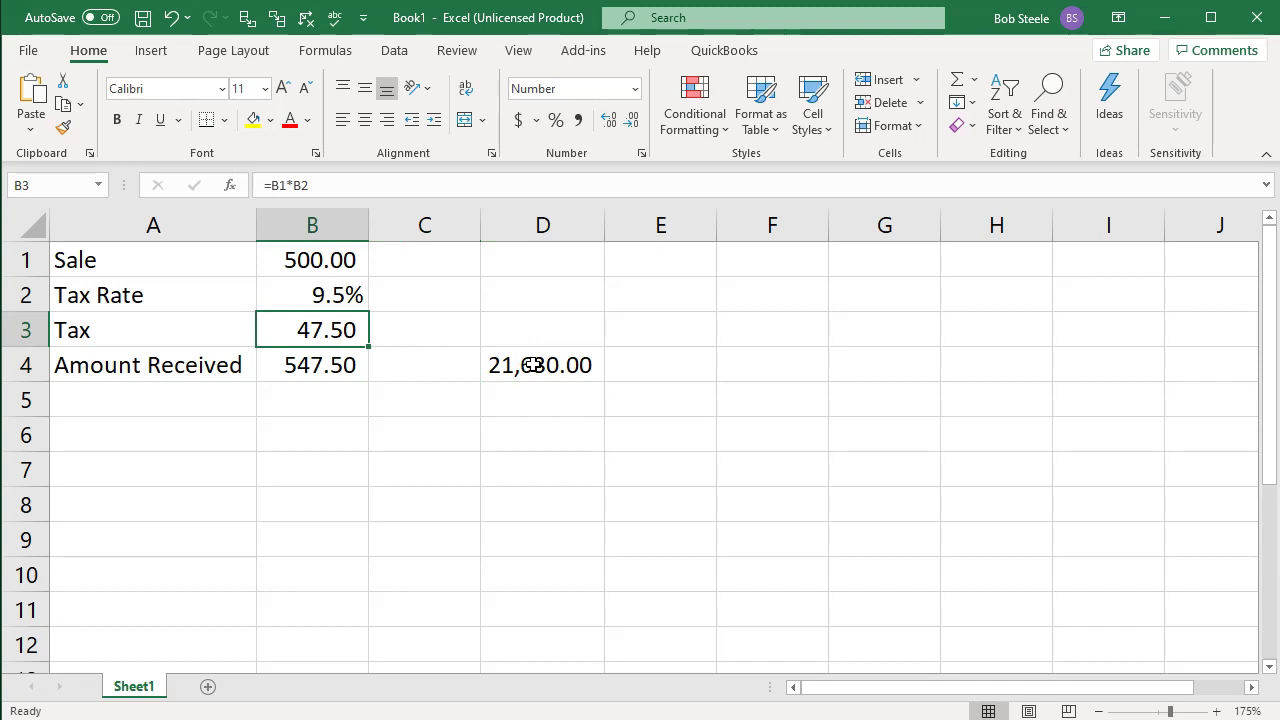
key("Down")
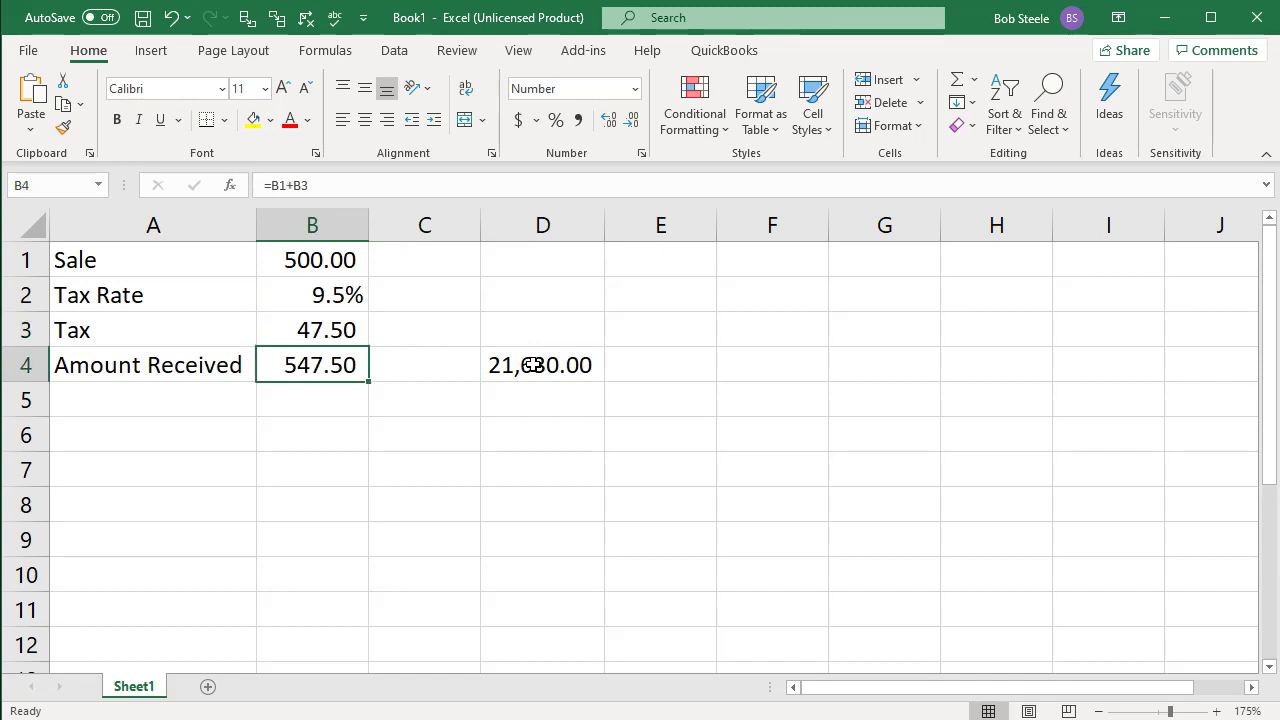
key("Up")
key("Up")
key("Up")
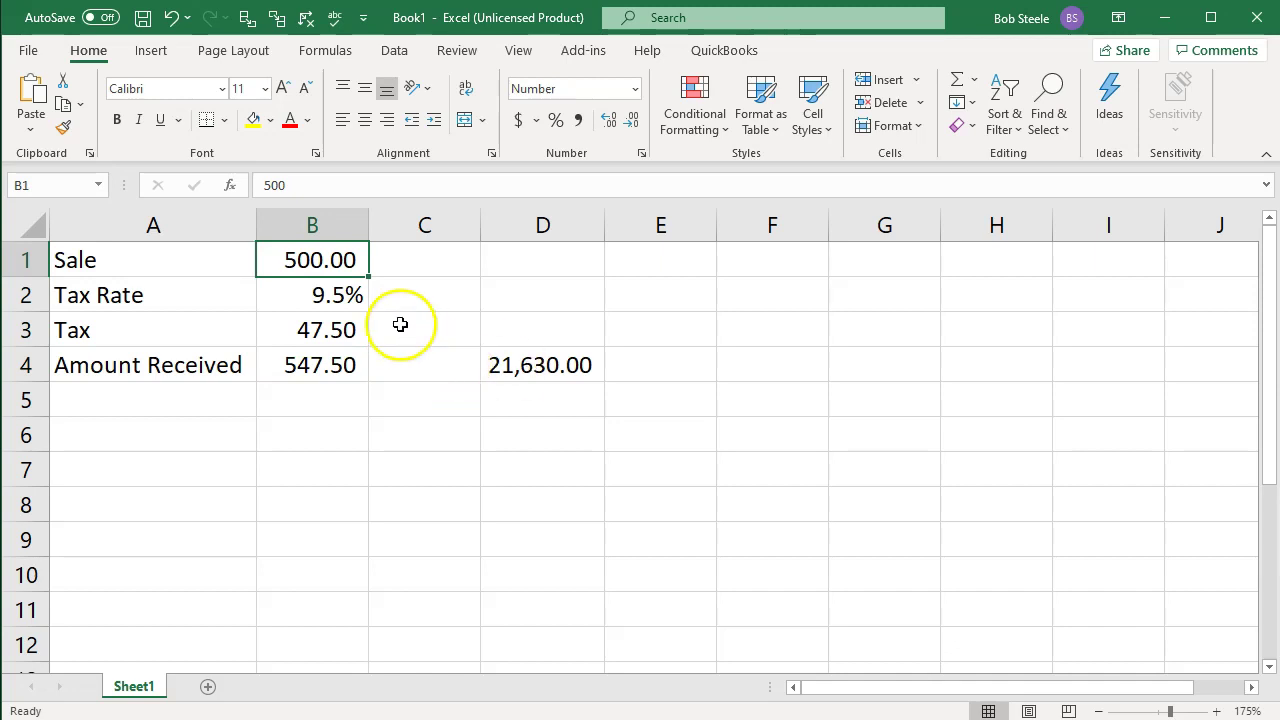
left_click_drag(337, 257, 344, 350)
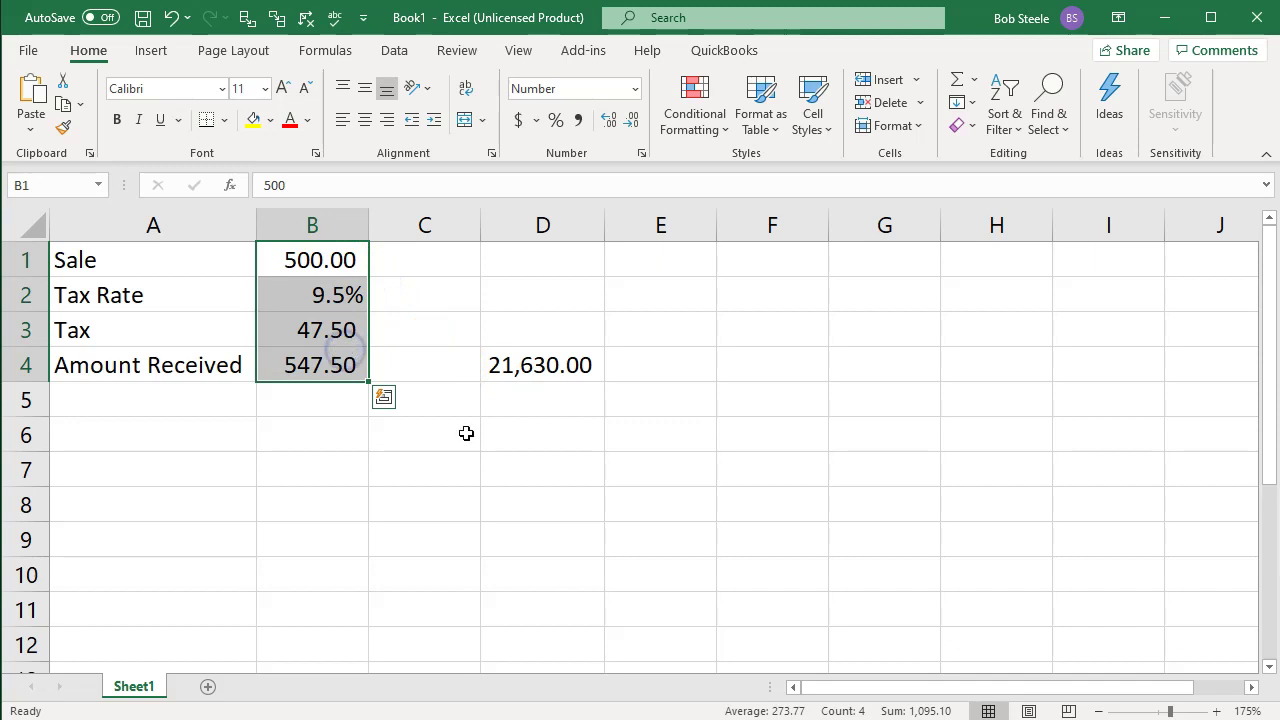
left_click(517, 458)
Put 21,630 in D7, clear D4, and copy the B1:B4 calculation into D1:D4.
type("21630")
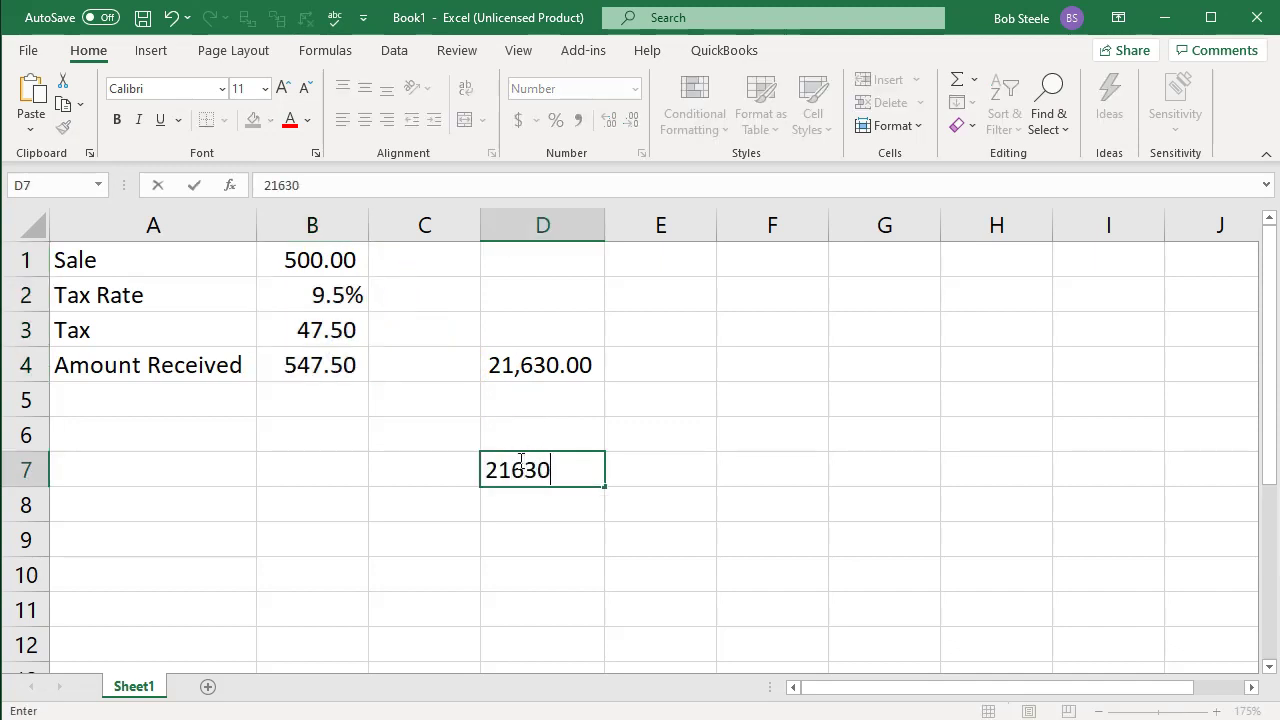
key("Return")
left_click(585, 367)
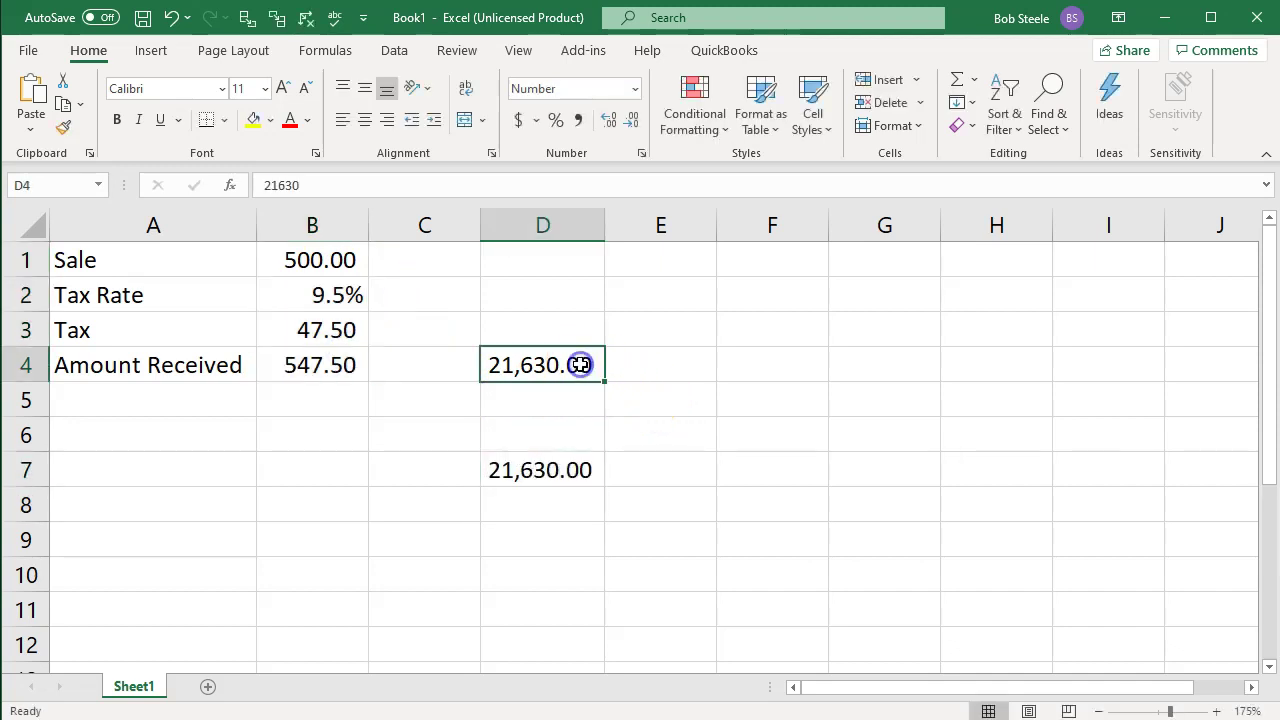
key("Delete")
left_click_drag(315, 262, 320, 363)
key("ctrl+c")
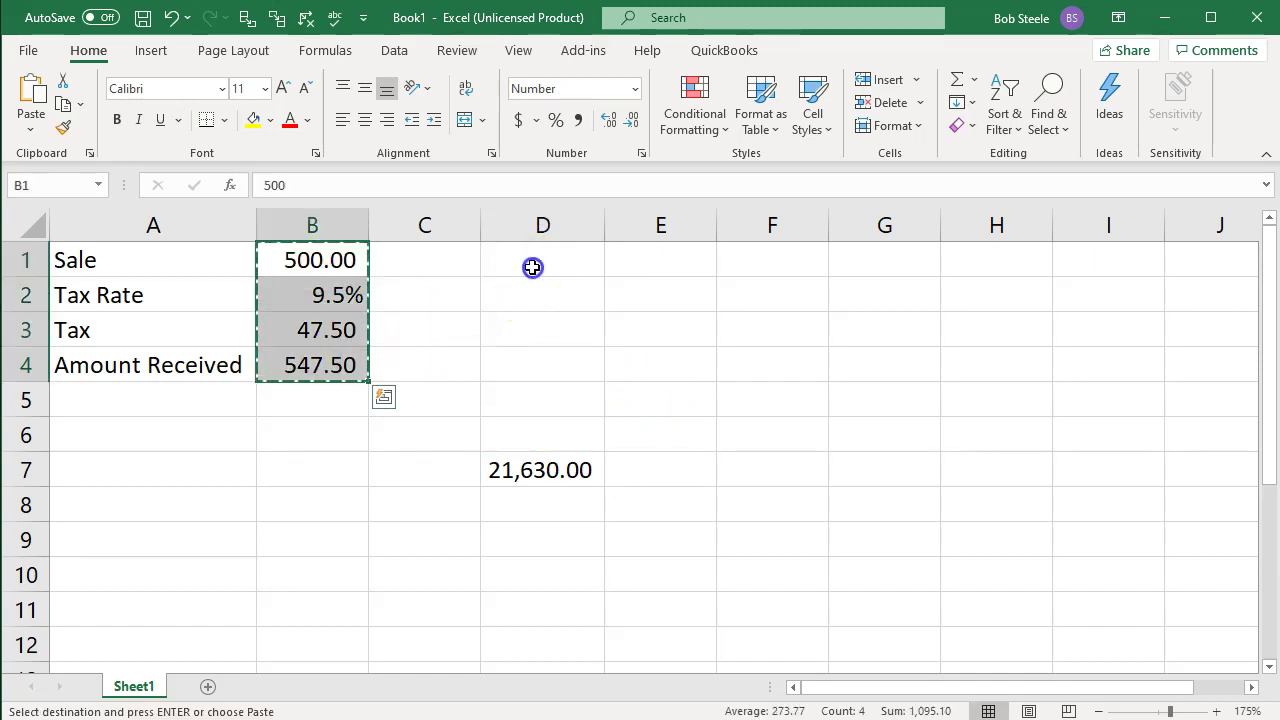
left_click_drag(531, 262, 540, 365)
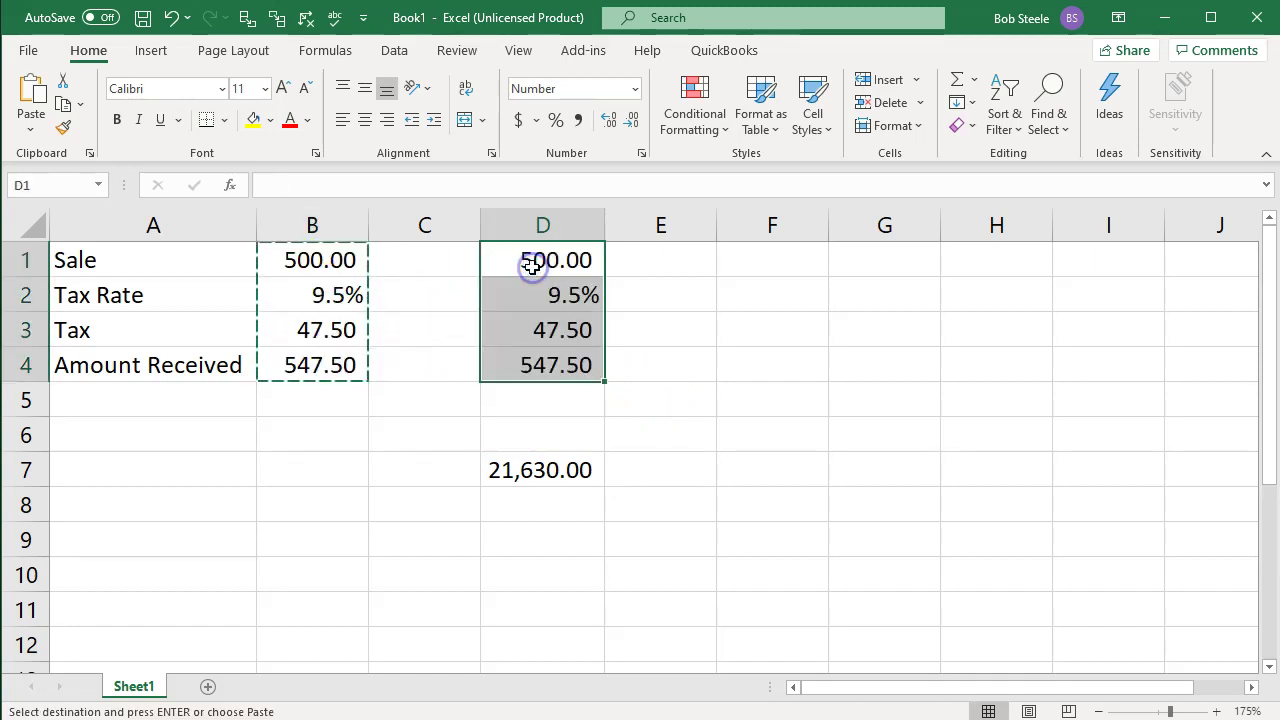
left_click(549, 426)
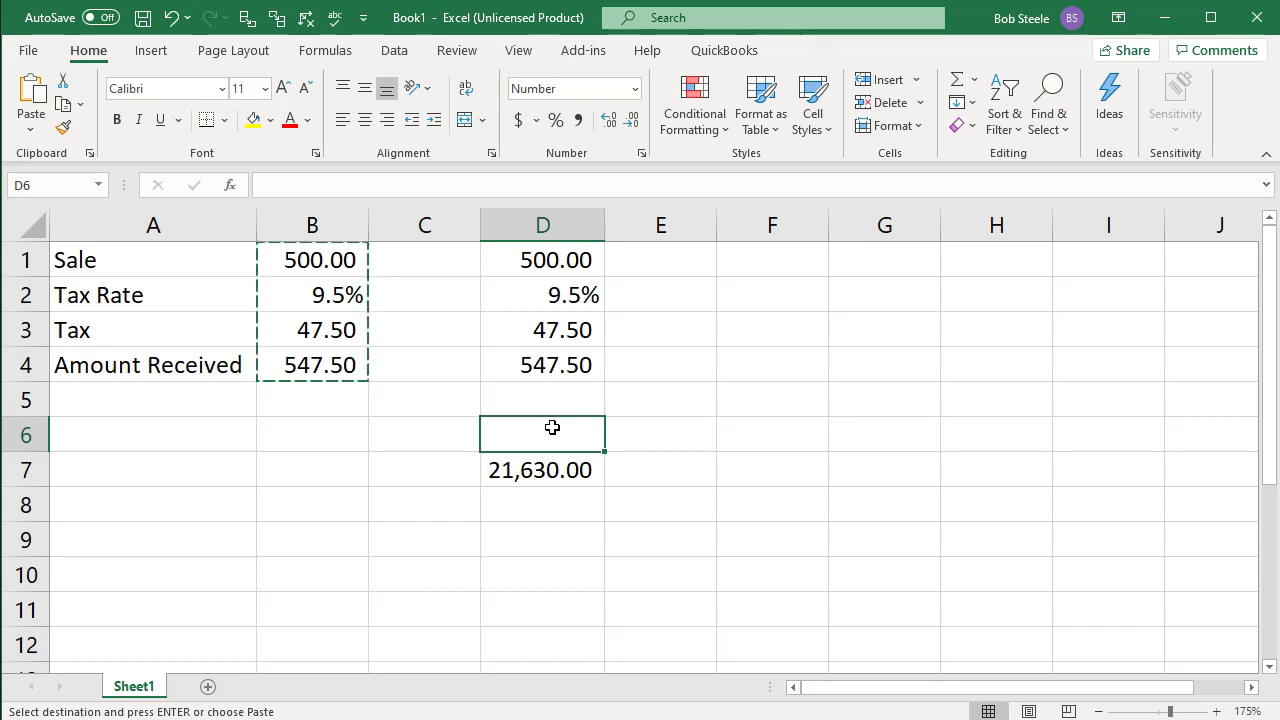
Check that the copied D4 formula reads =D1+D3.
left_click(545, 372)
left_click(545, 372)
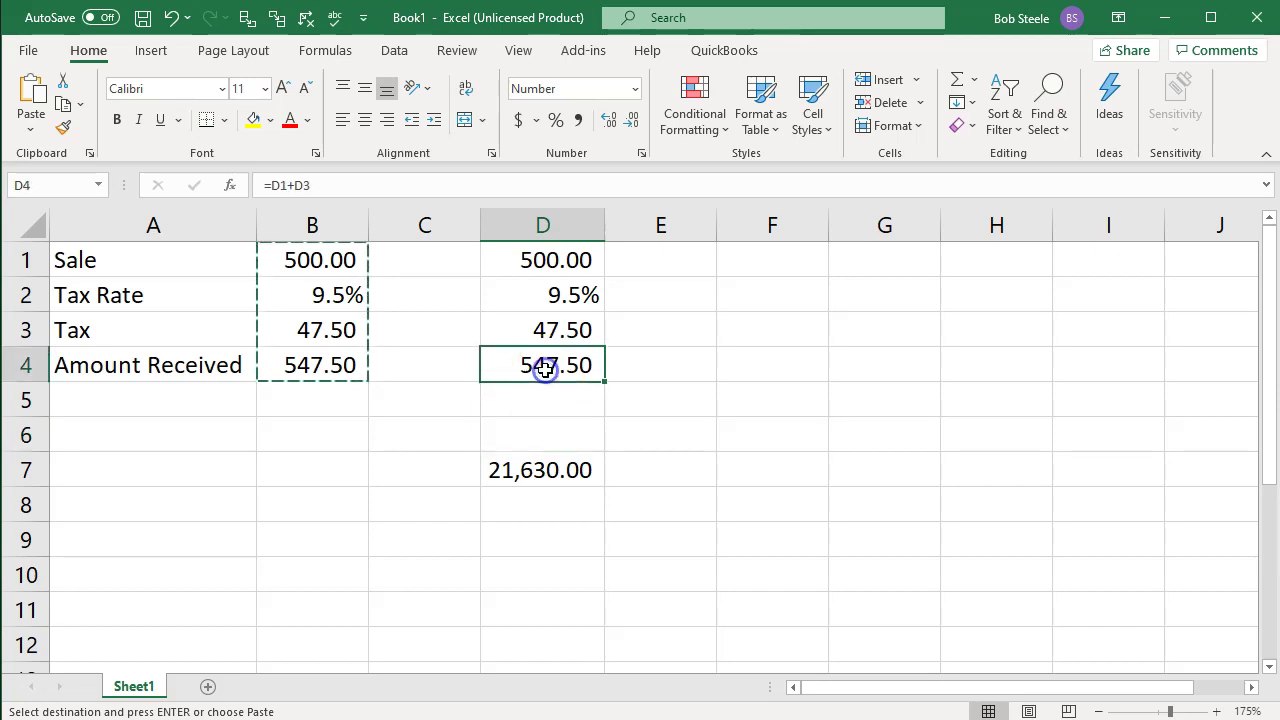
left_click(578, 470)
left_click(560, 368)
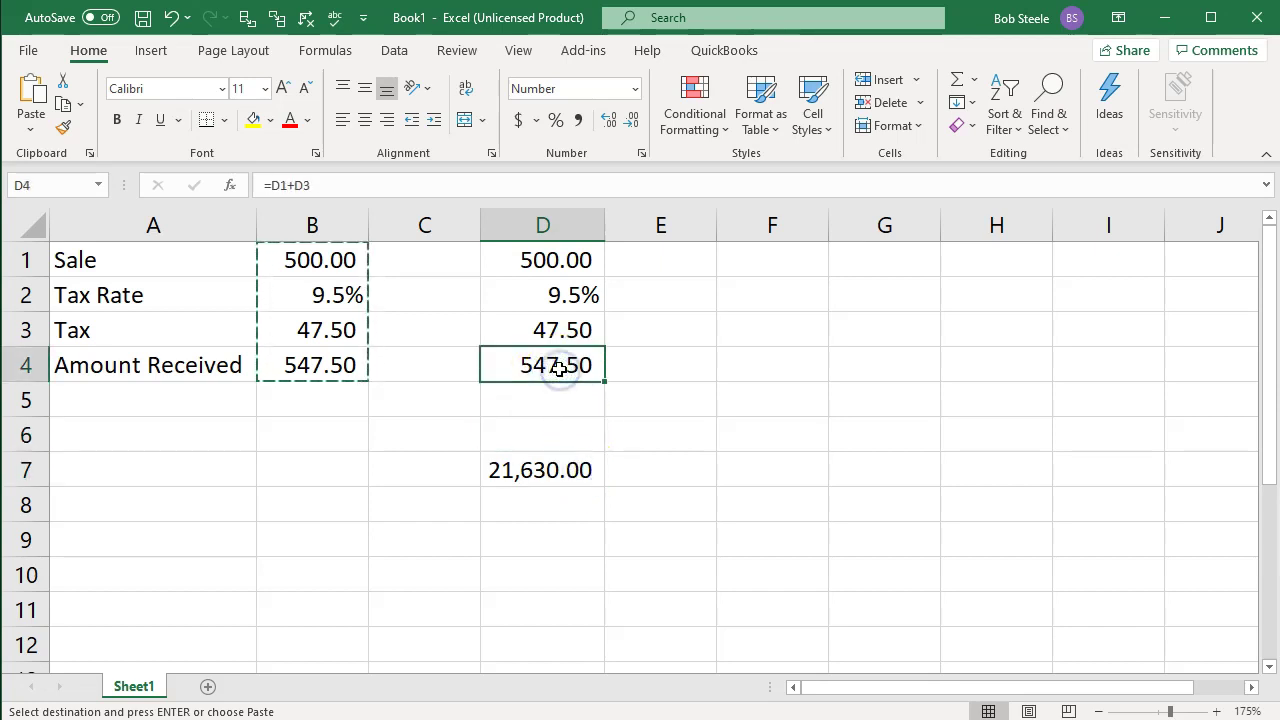
double_click(561, 368)
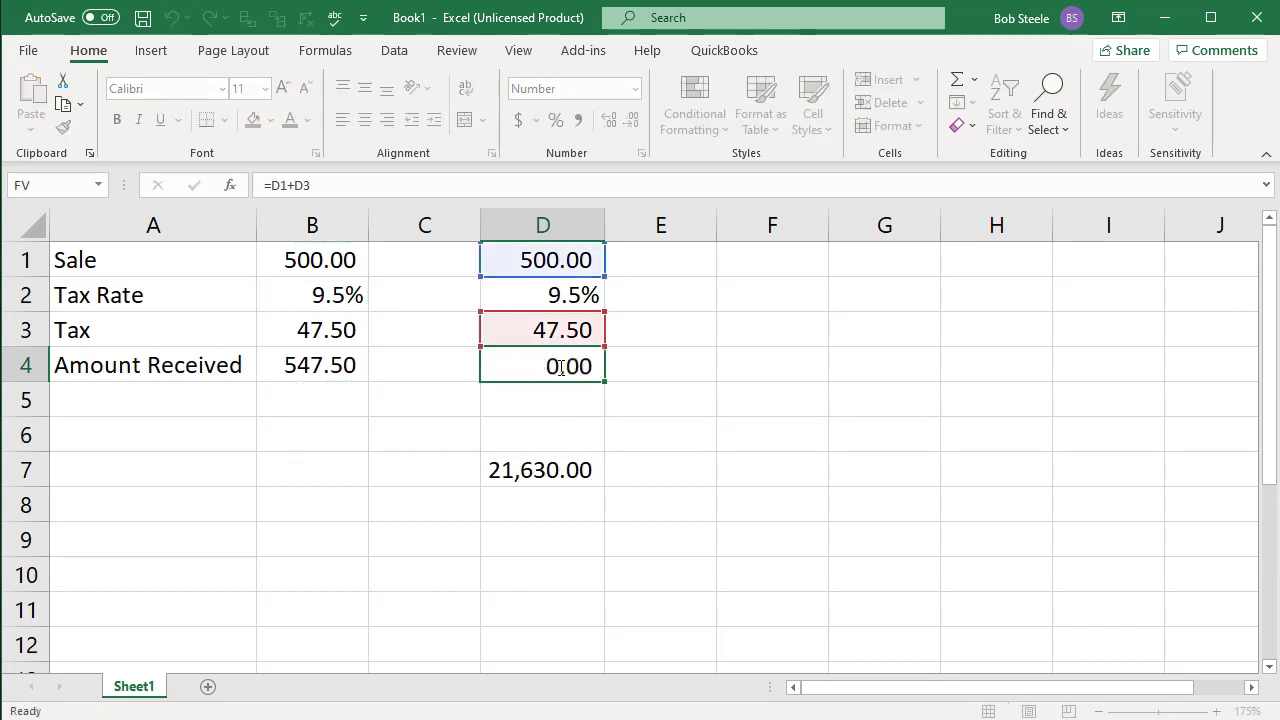
key("Return")
left_click(559, 367)
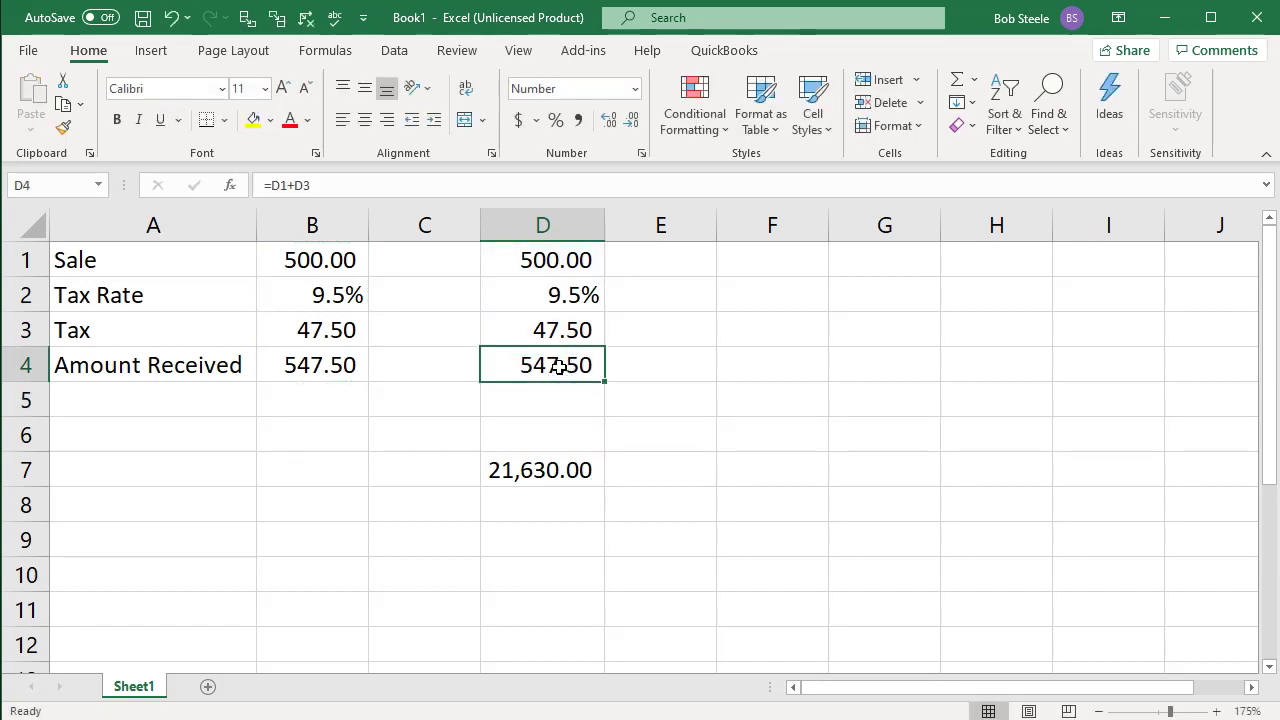
Clear the sale in D1, fill it yellow, and recheck the D4 formula.
left_click(547, 259)
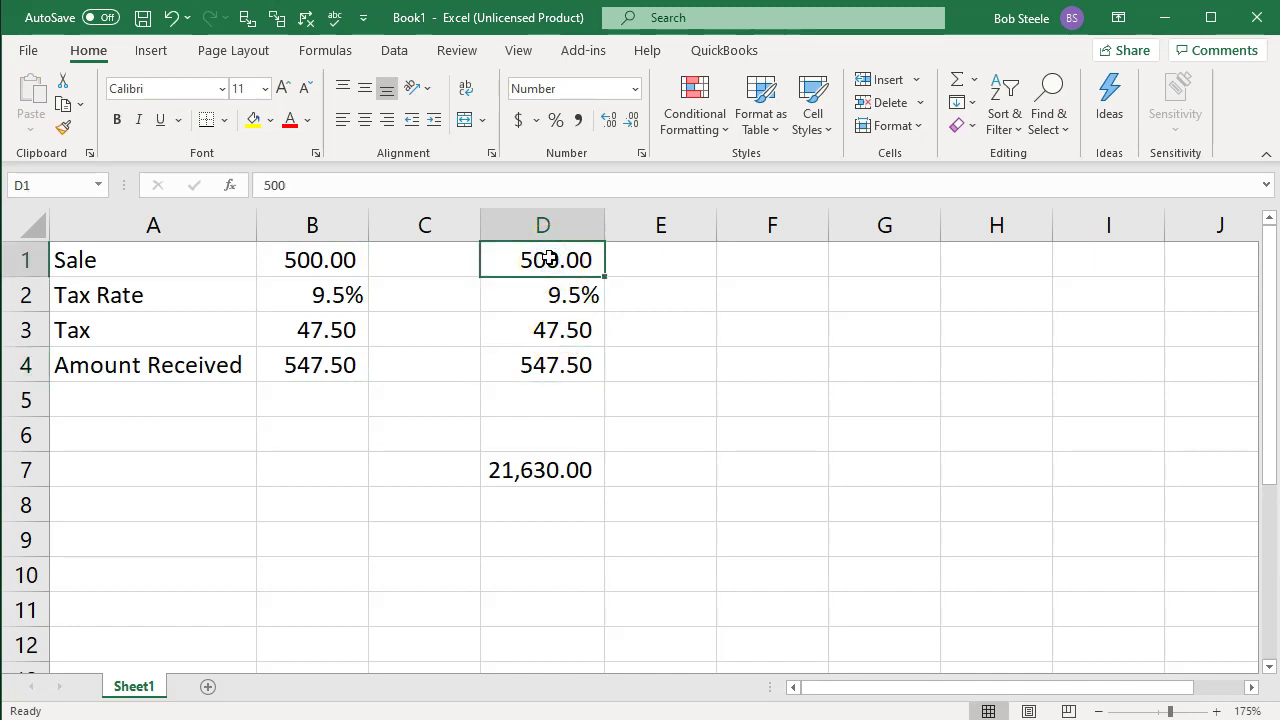
key("Delete")
right_click(550, 260)
left_click(631, 226)
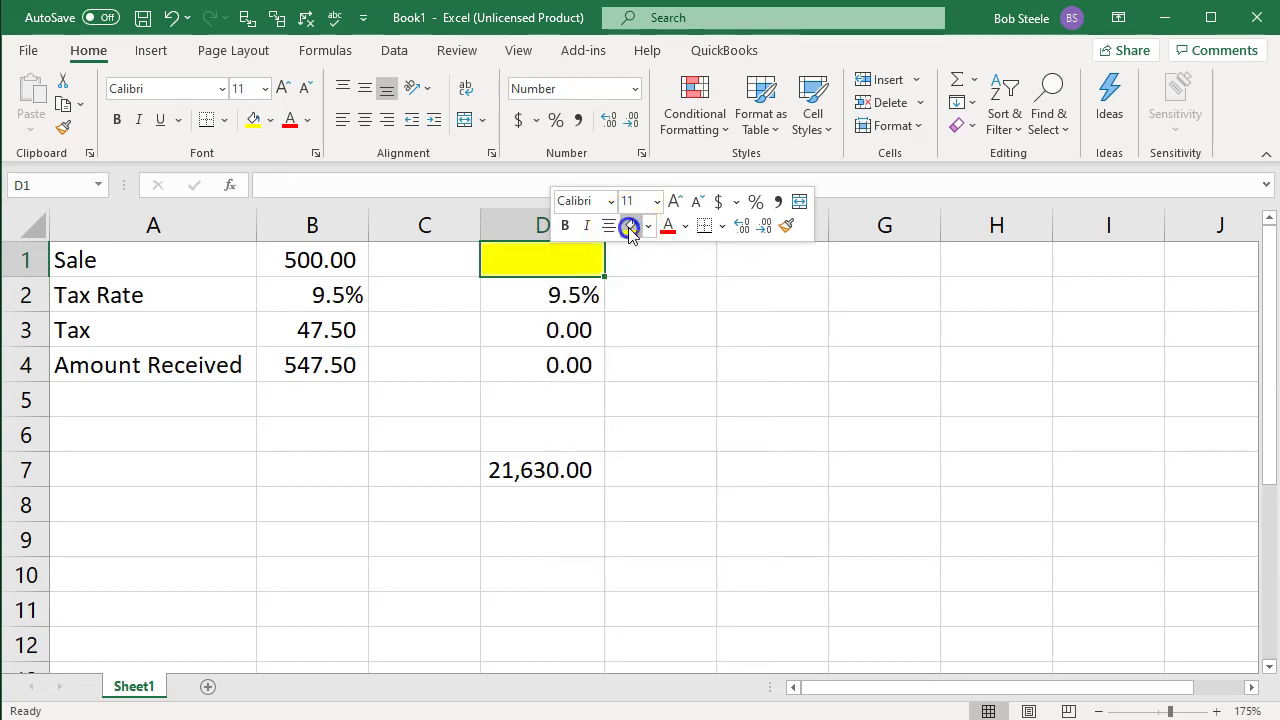
left_click(526, 366)
double_click(520, 366)
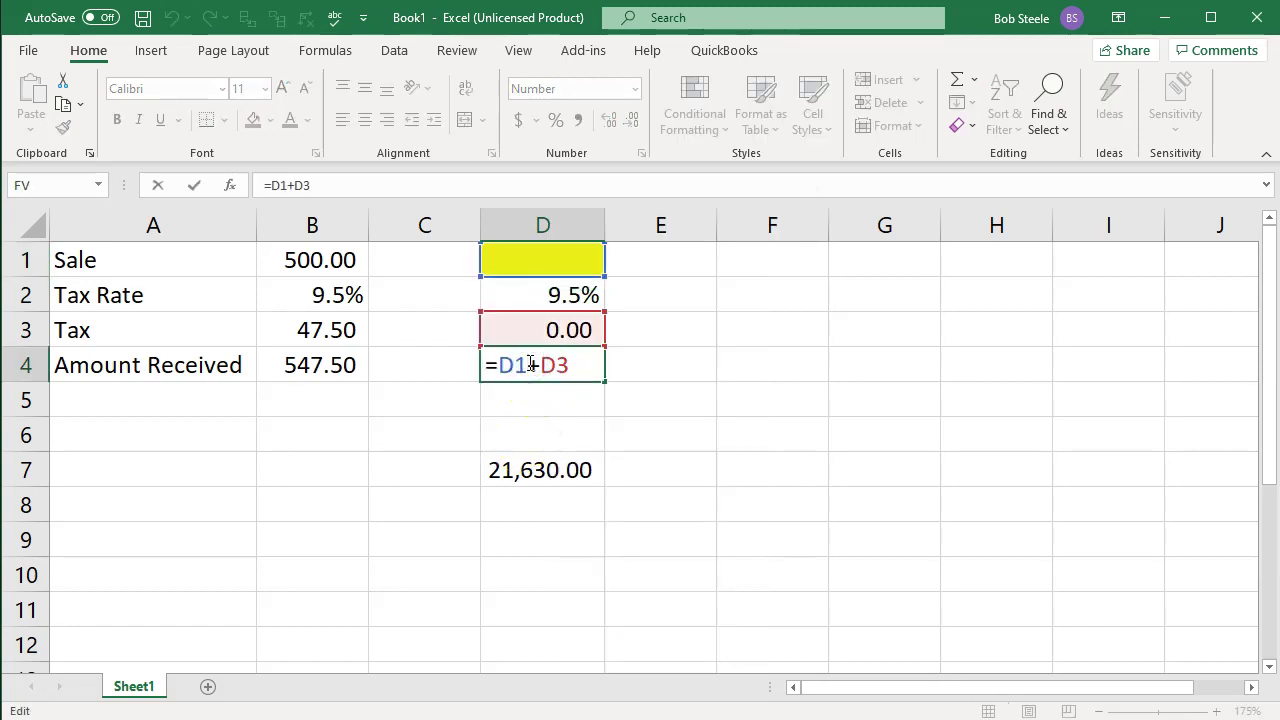
key("Return")
left_click(757, 325)
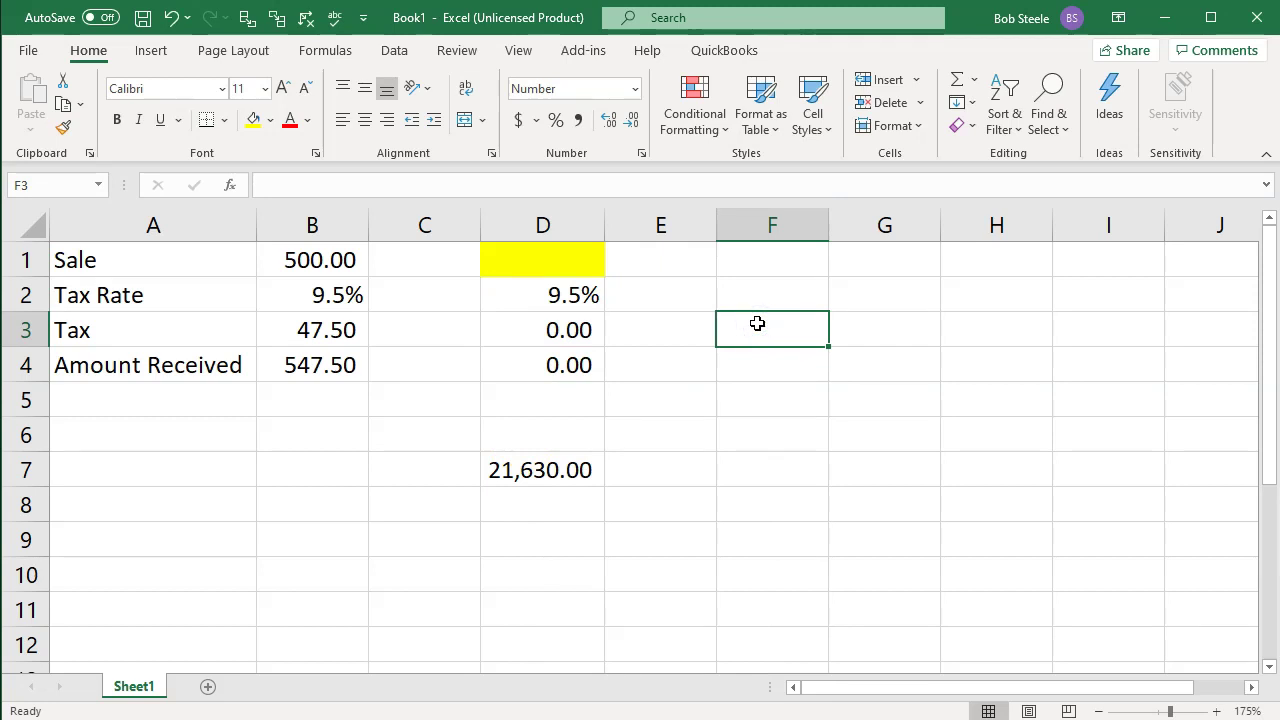
In Goal Seek, set cell D4 to 21630 by changing cell D1.
left_click(397, 56)
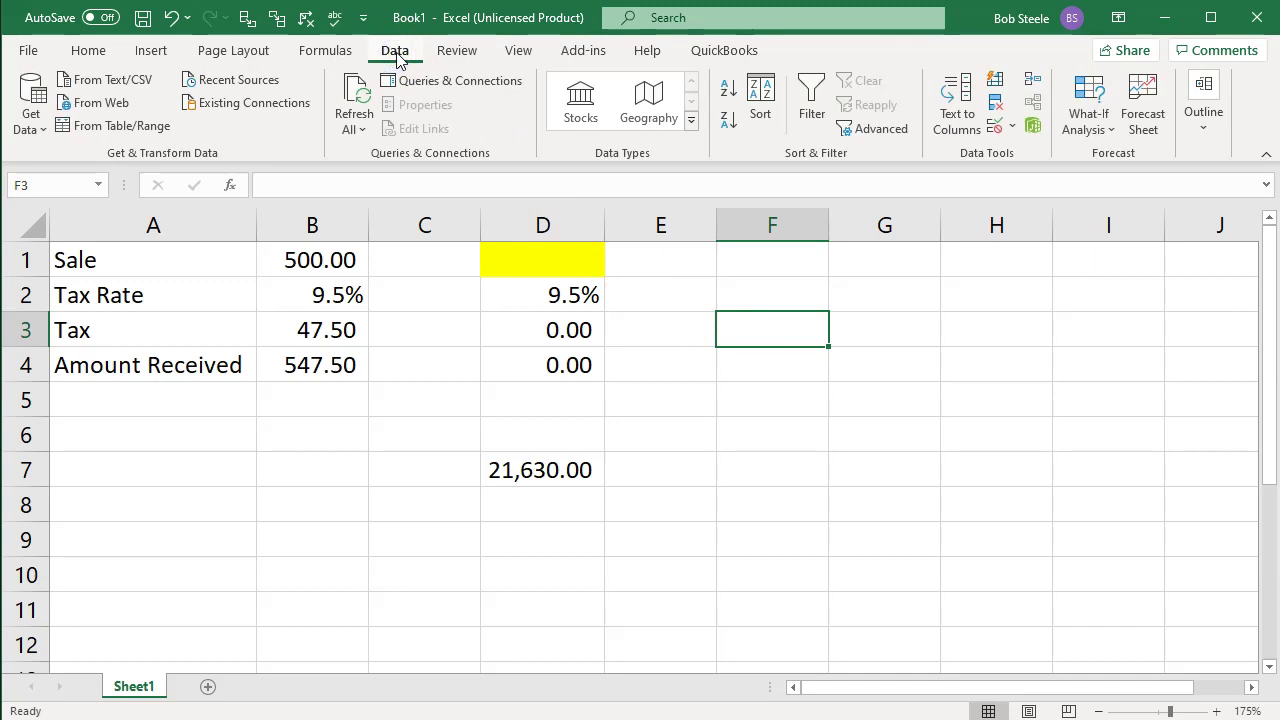
left_click(1088, 100)
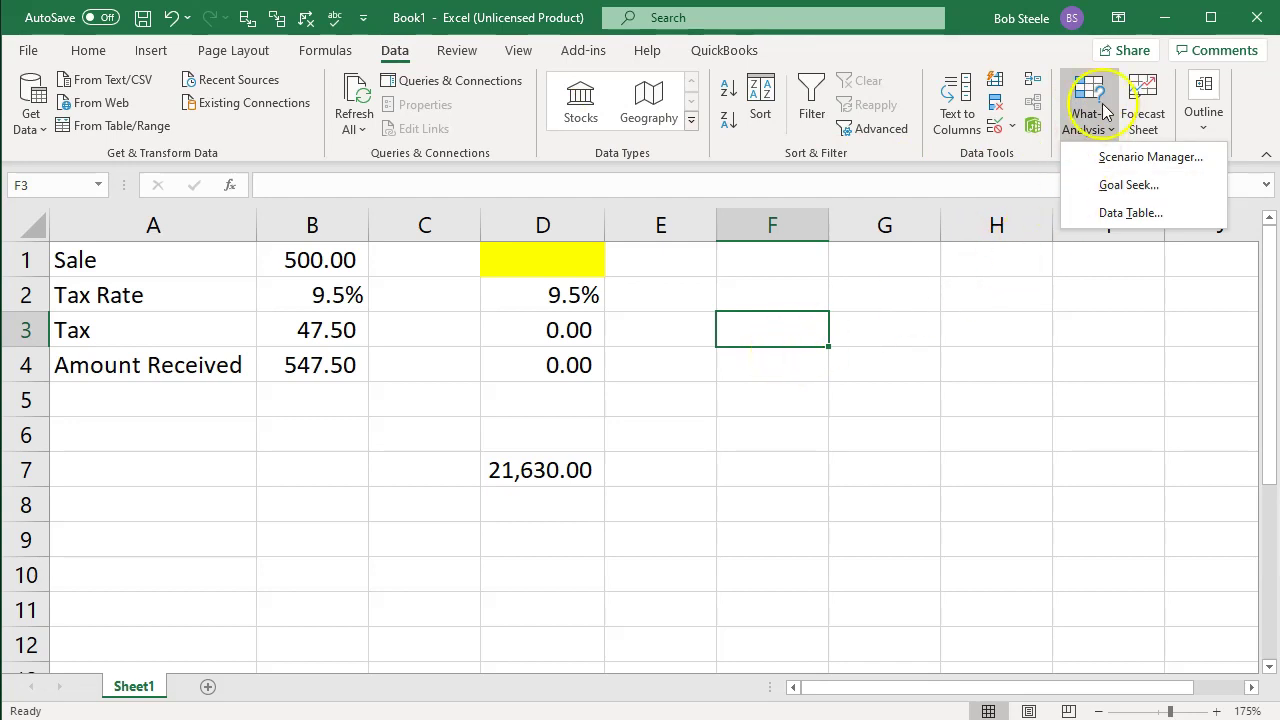
left_click(1112, 185)
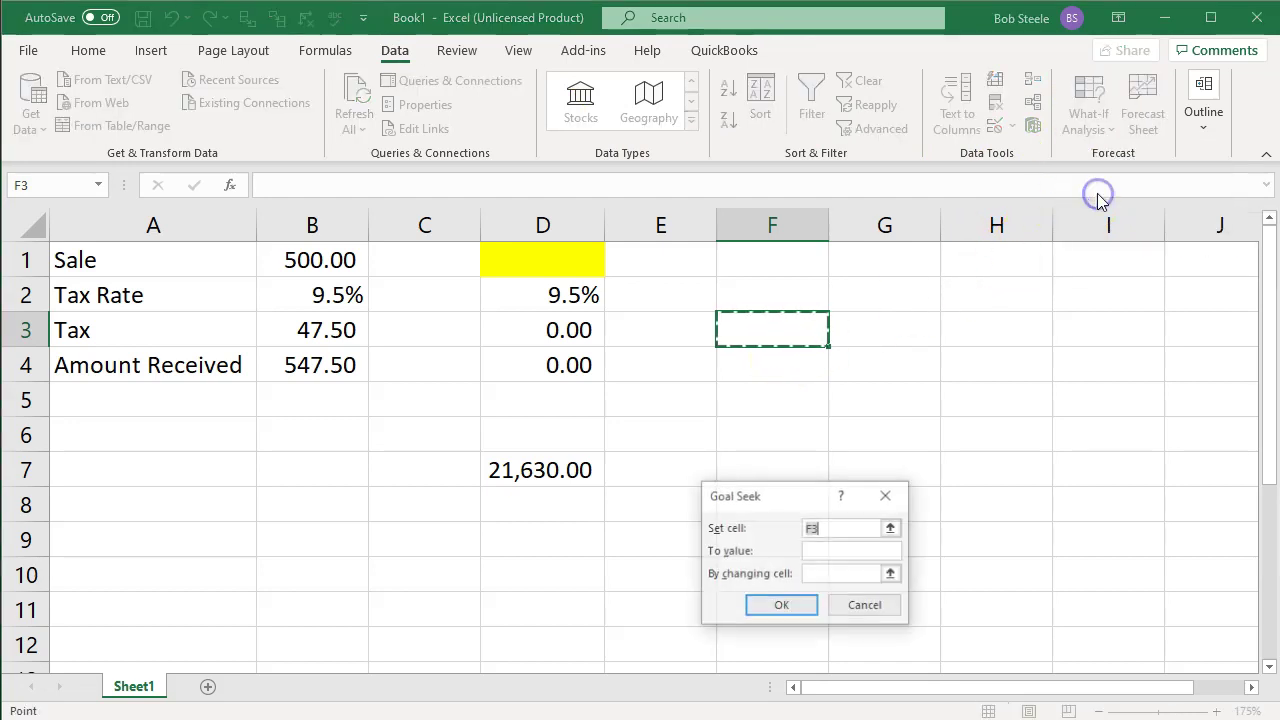
left_click_drag(804, 494, 930, 297)
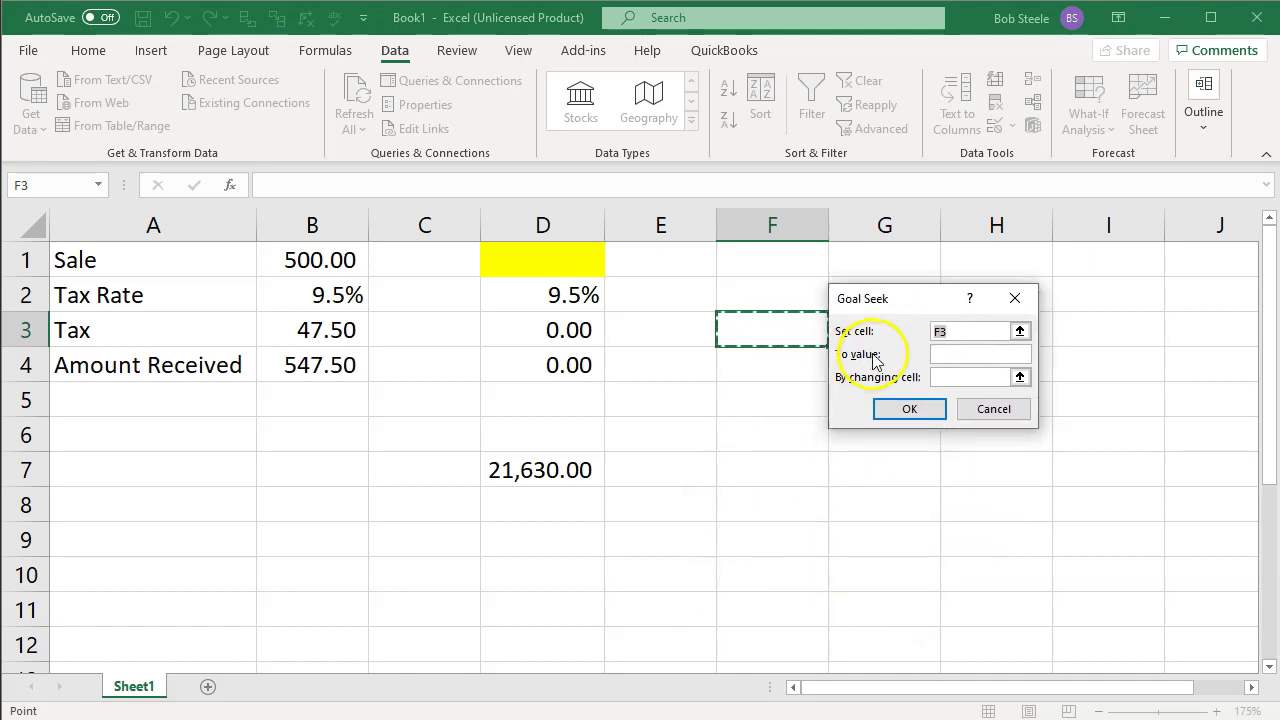
left_click(571, 358)
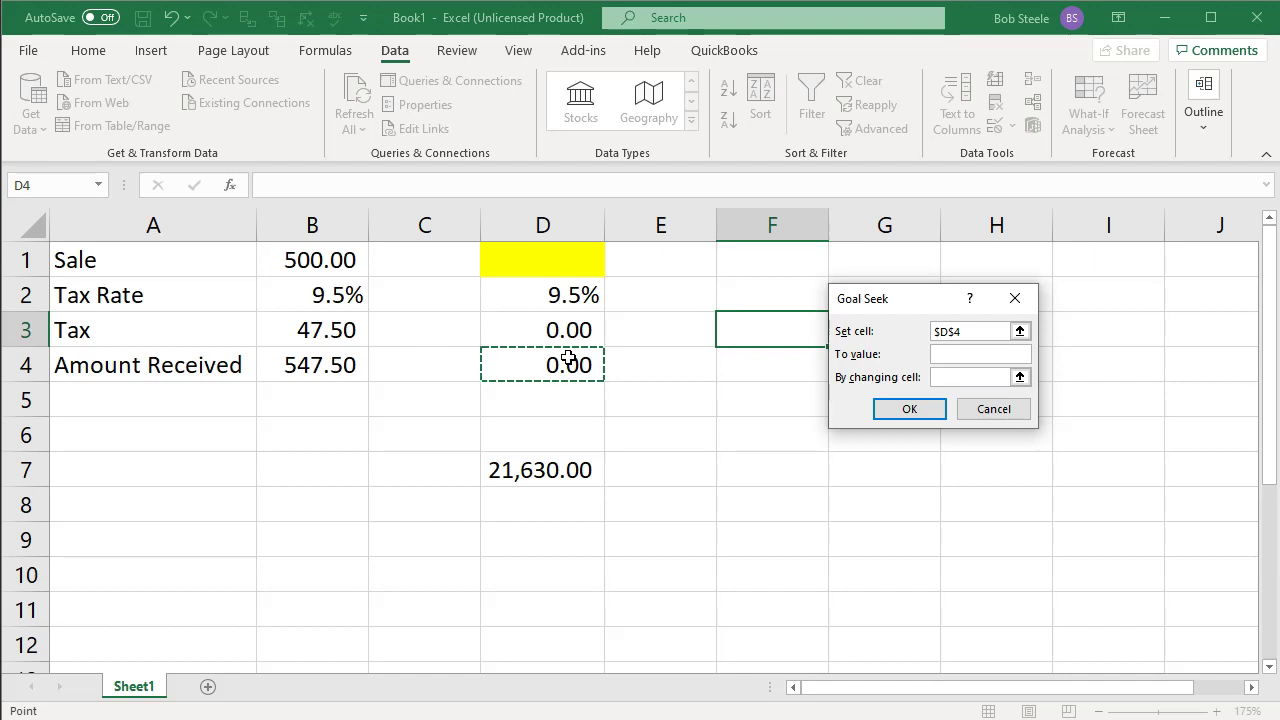
left_click(951, 353)
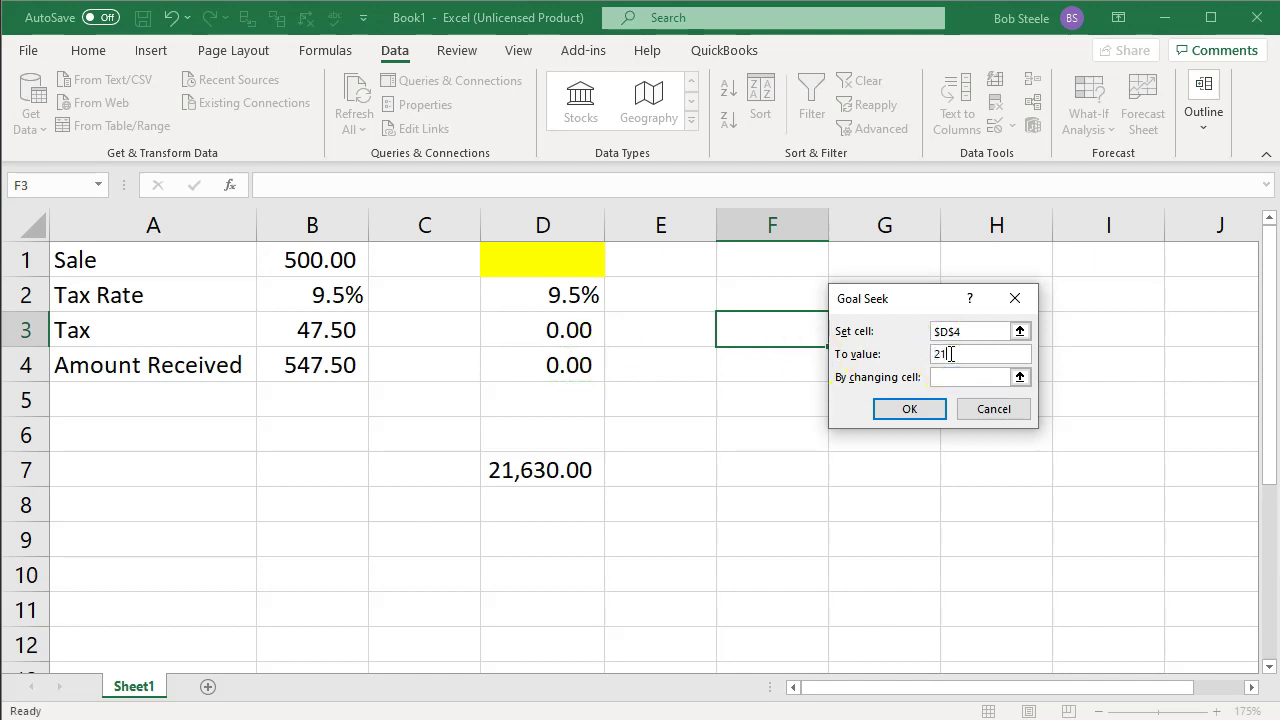
type("21630")
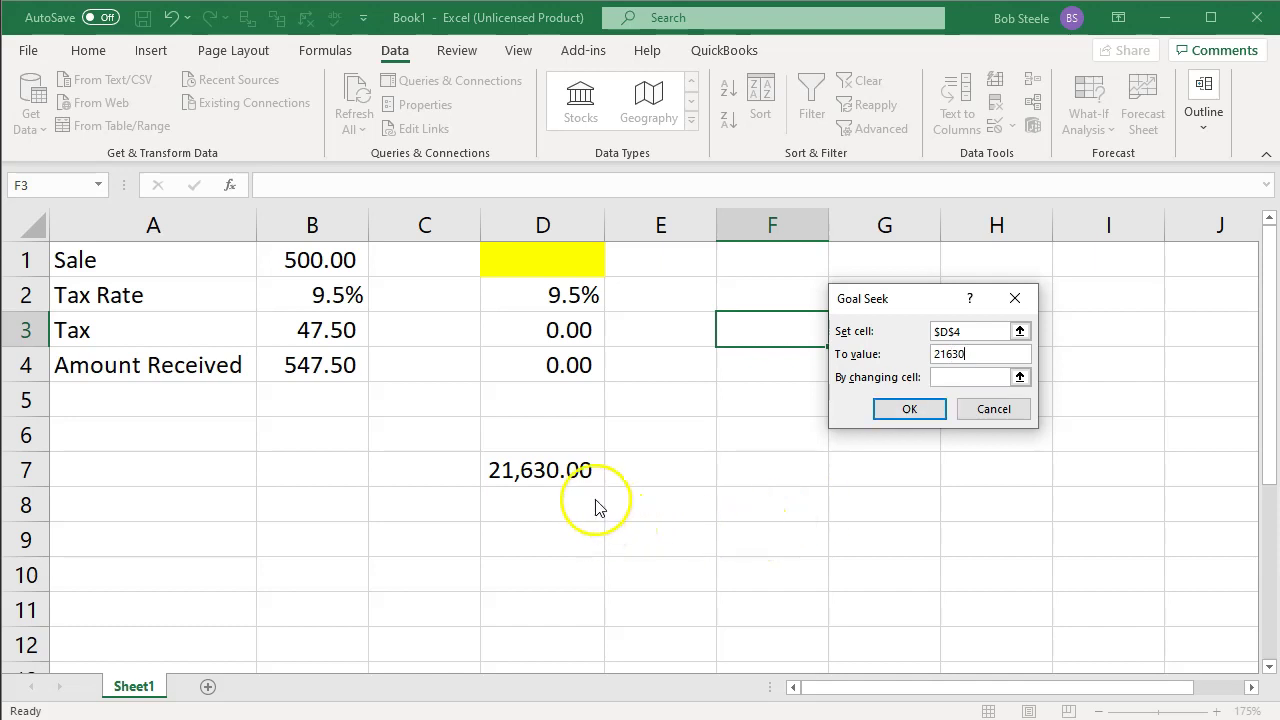
left_click(960, 377)
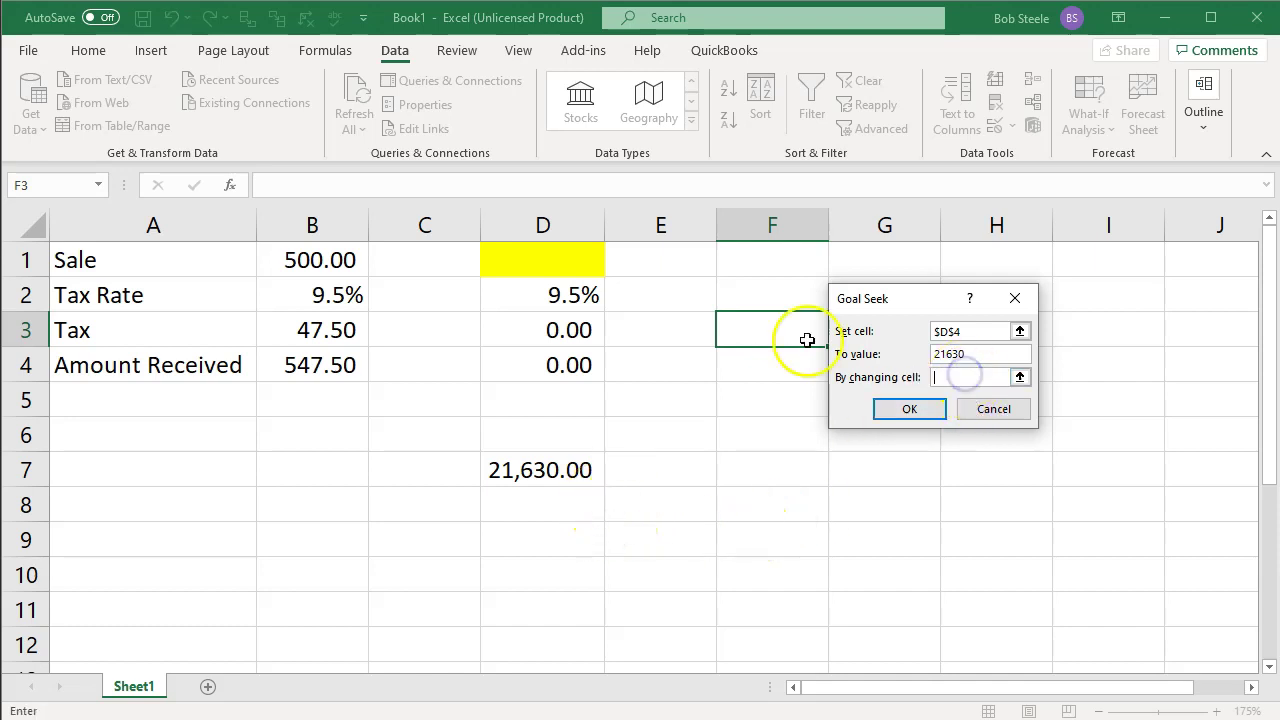
left_click(592, 267)
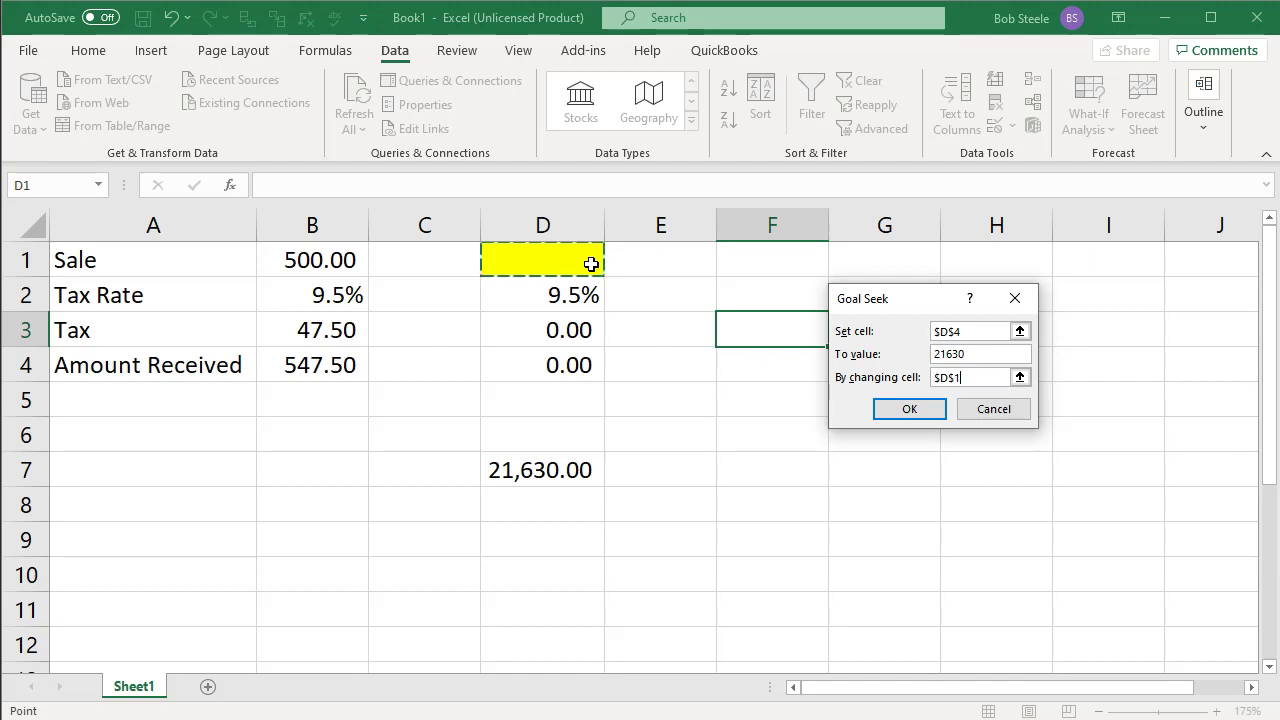
Recheck the Goal Seek entries and run it, yielding sale 19,753.42 and tax 1,876.58.
left_click(556, 255)
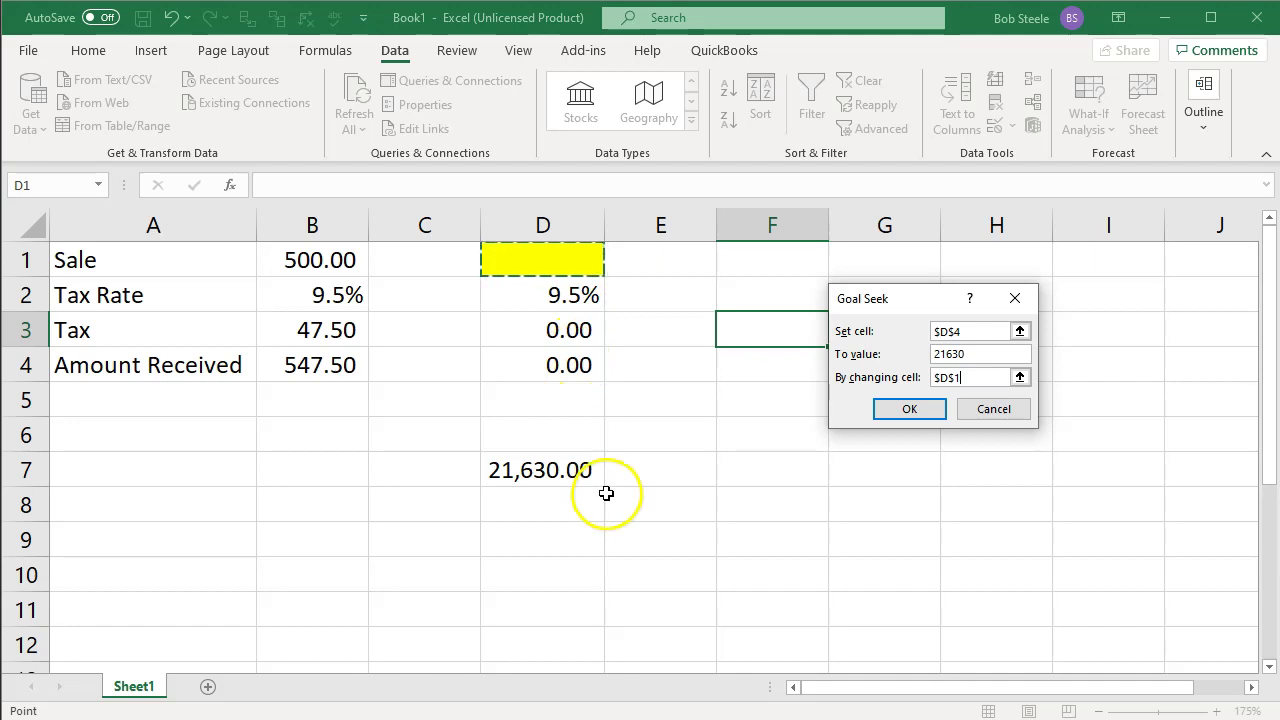
left_click(971, 332)
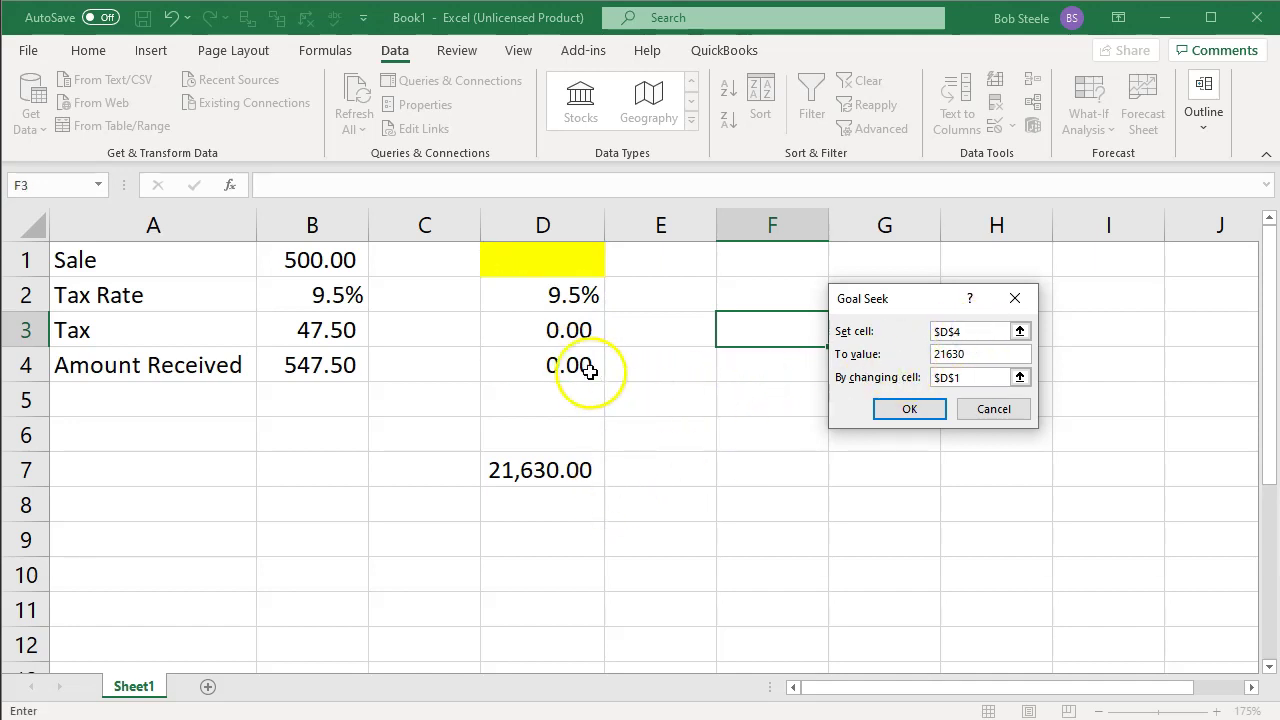
left_click(979, 354)
left_click(972, 377)
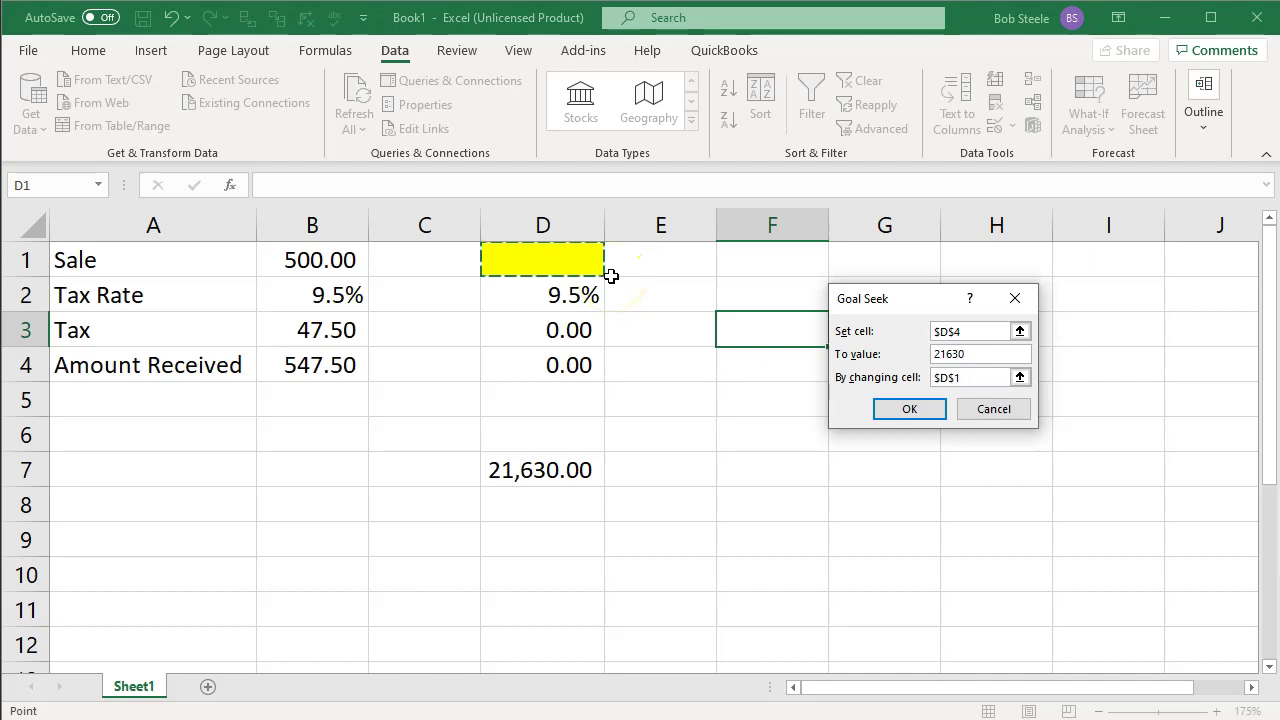
left_click(893, 410)
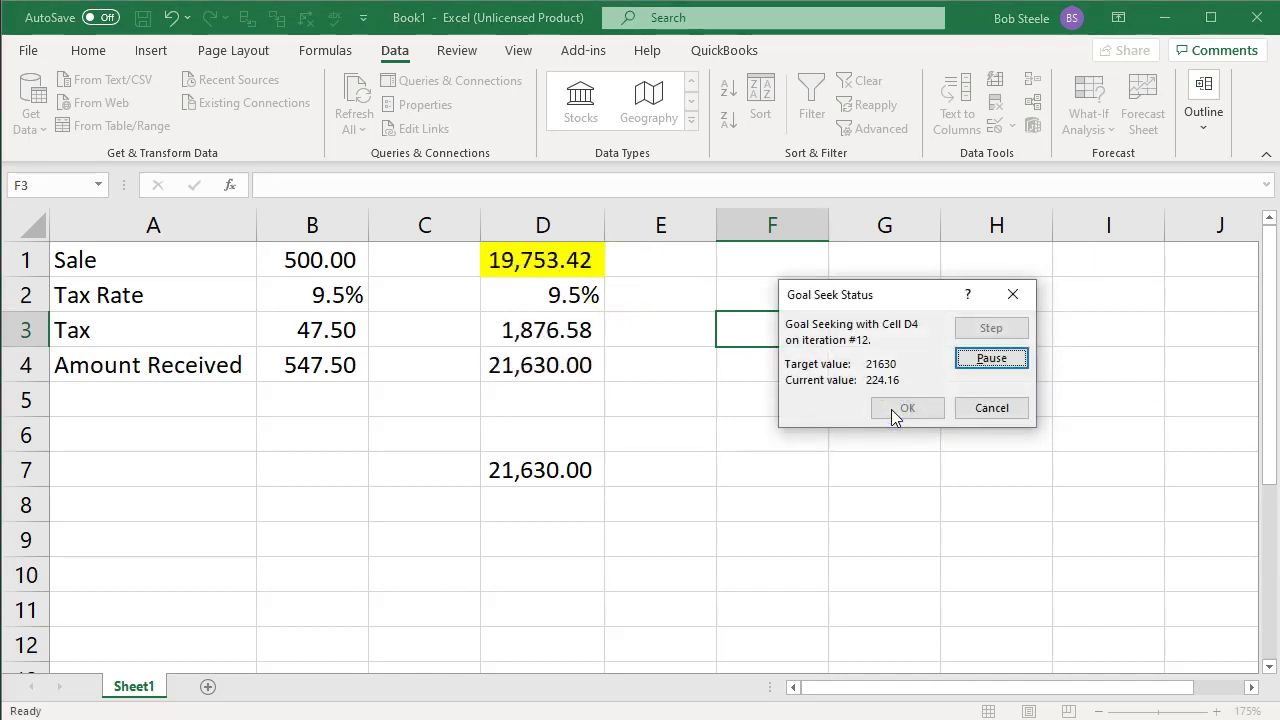
left_click(893, 410)
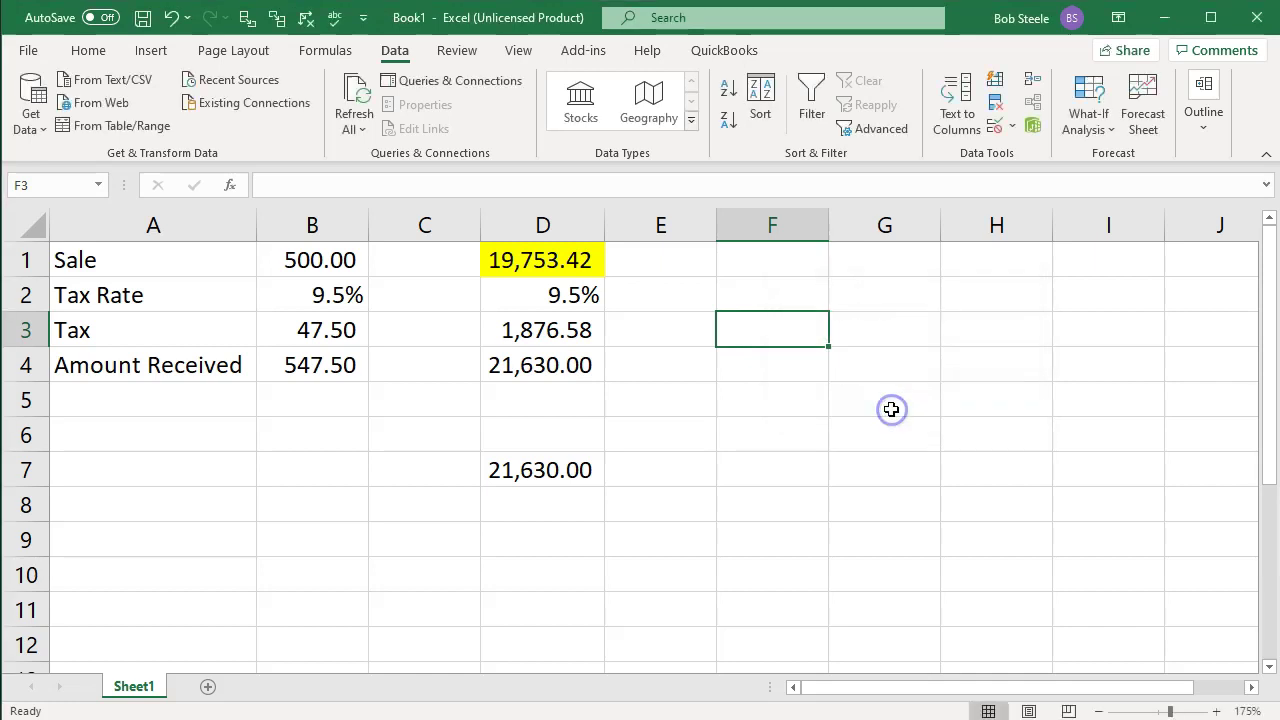
left_click(721, 467)
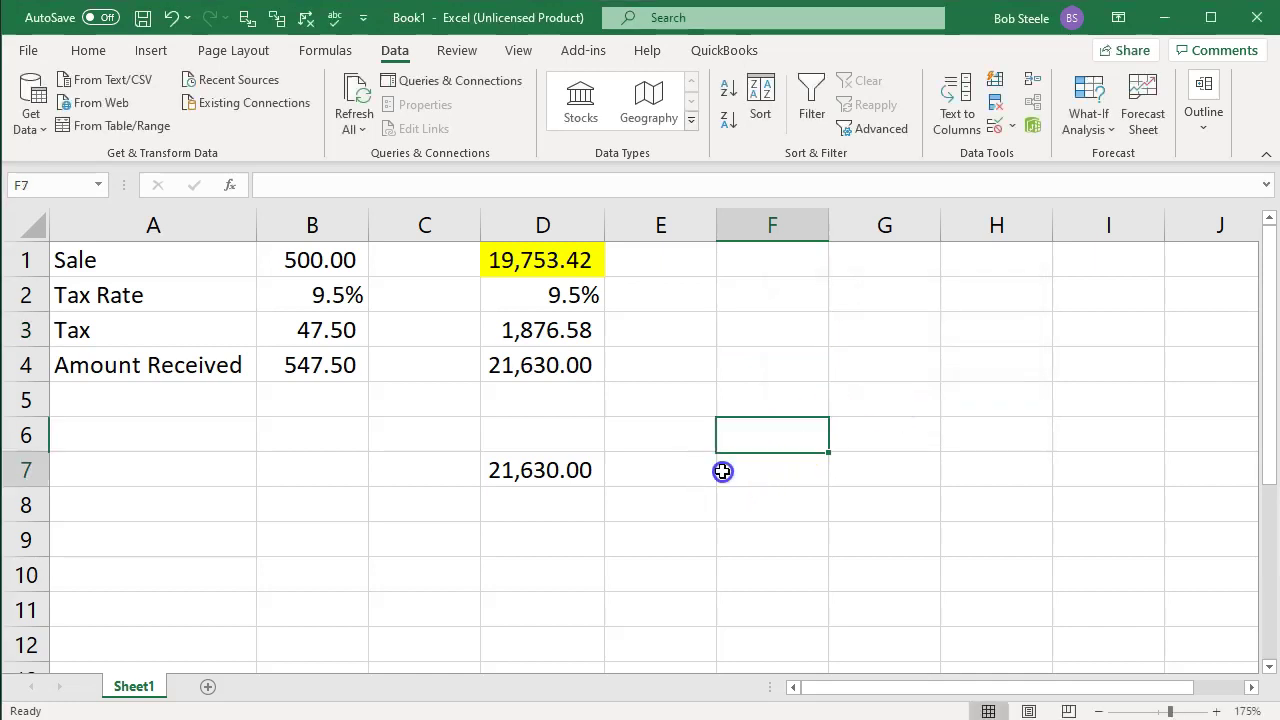
left_click(543, 470)
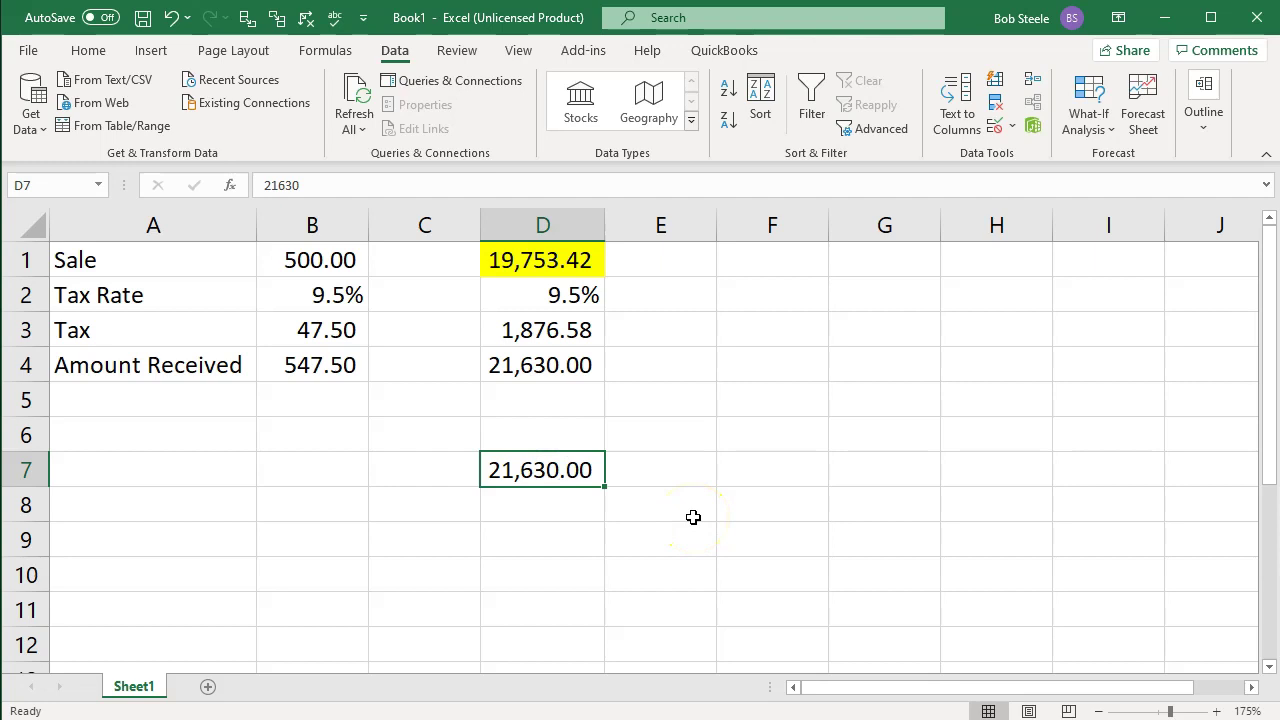
key("Up")
key("Up")
key("Up")
key("Up")
key("Up")
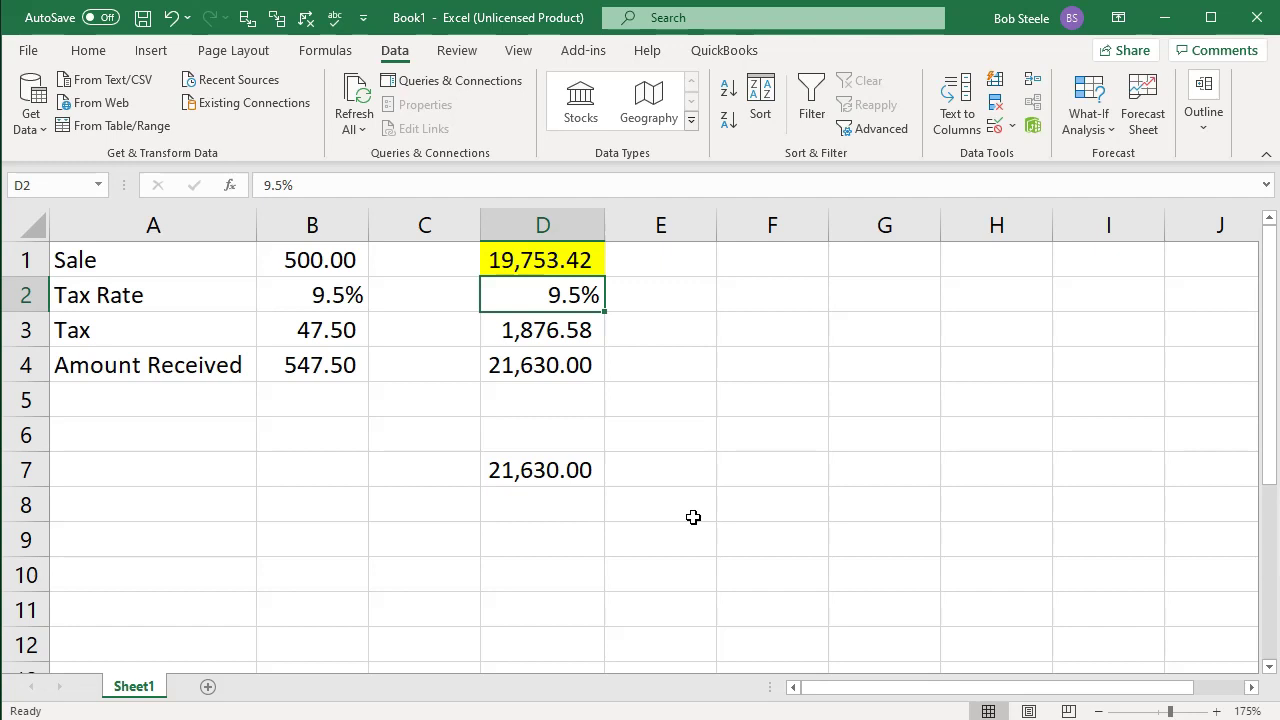
key("Up")
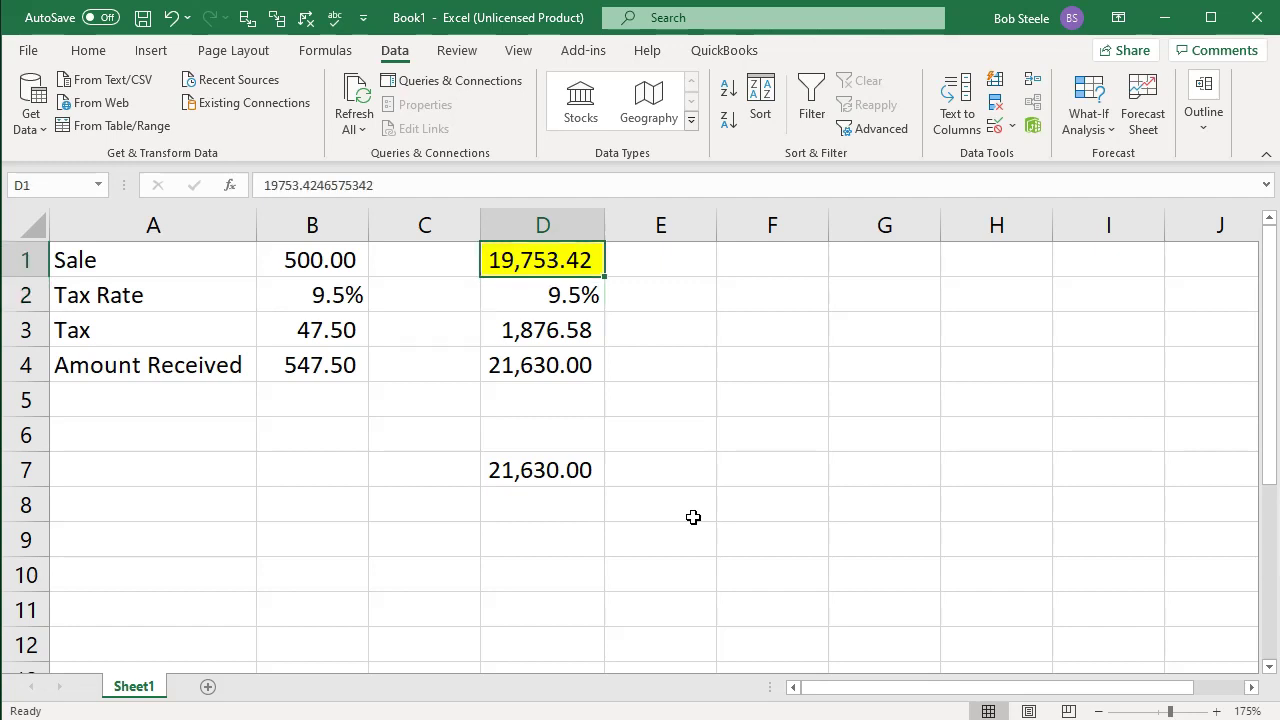
double_click(558, 329)
key("Return")
left_click(556, 329)
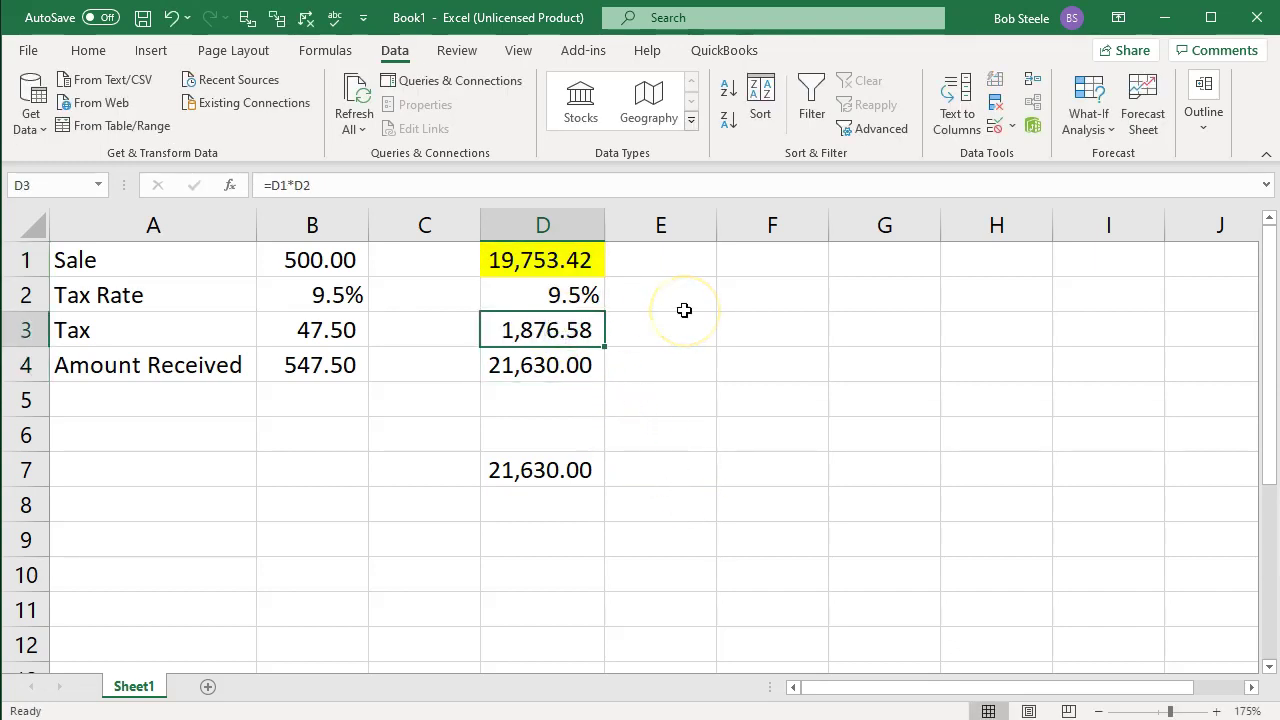
left_click(548, 362)
type("=D1+D3")
key("Return")
left_click(544, 363)
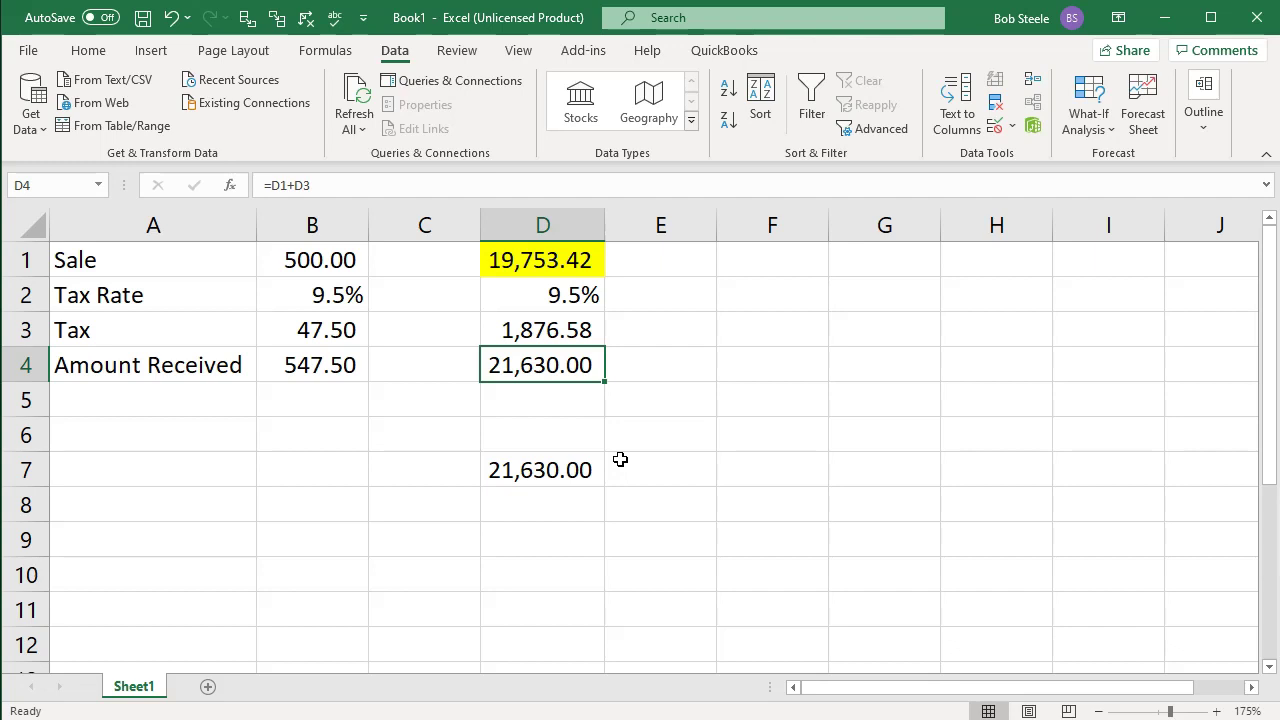
key("Up")
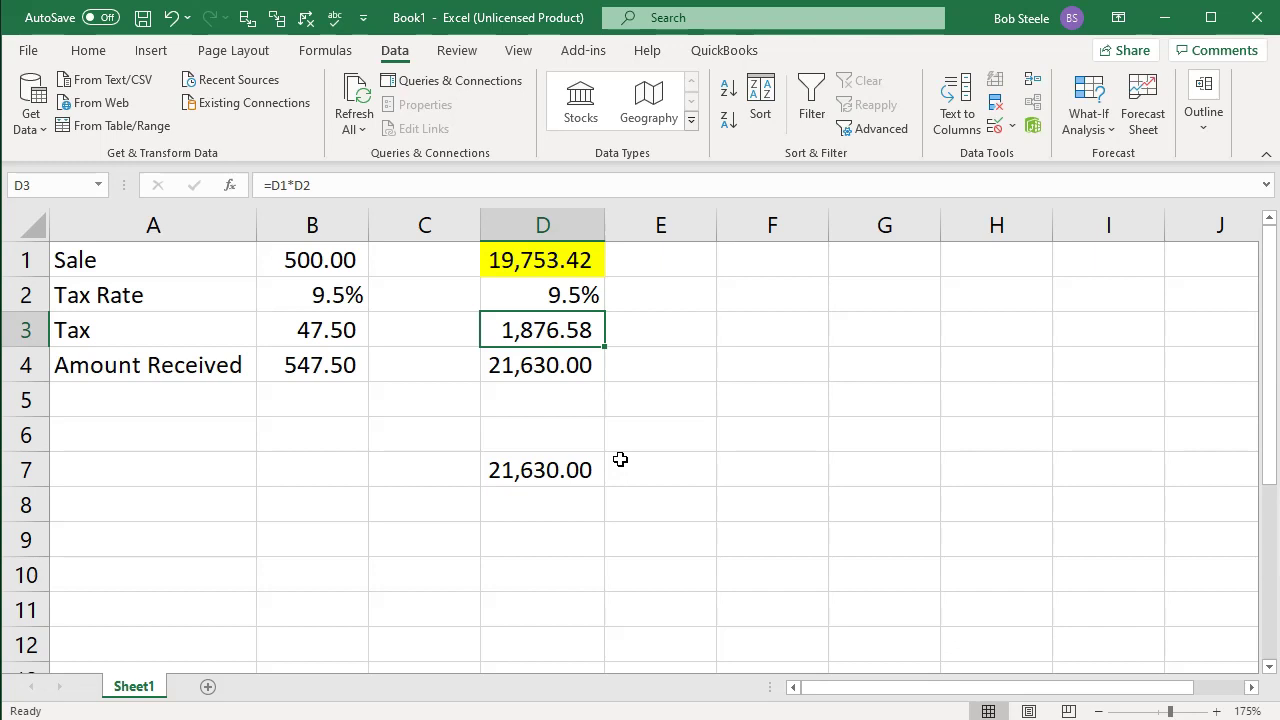
key("Down")
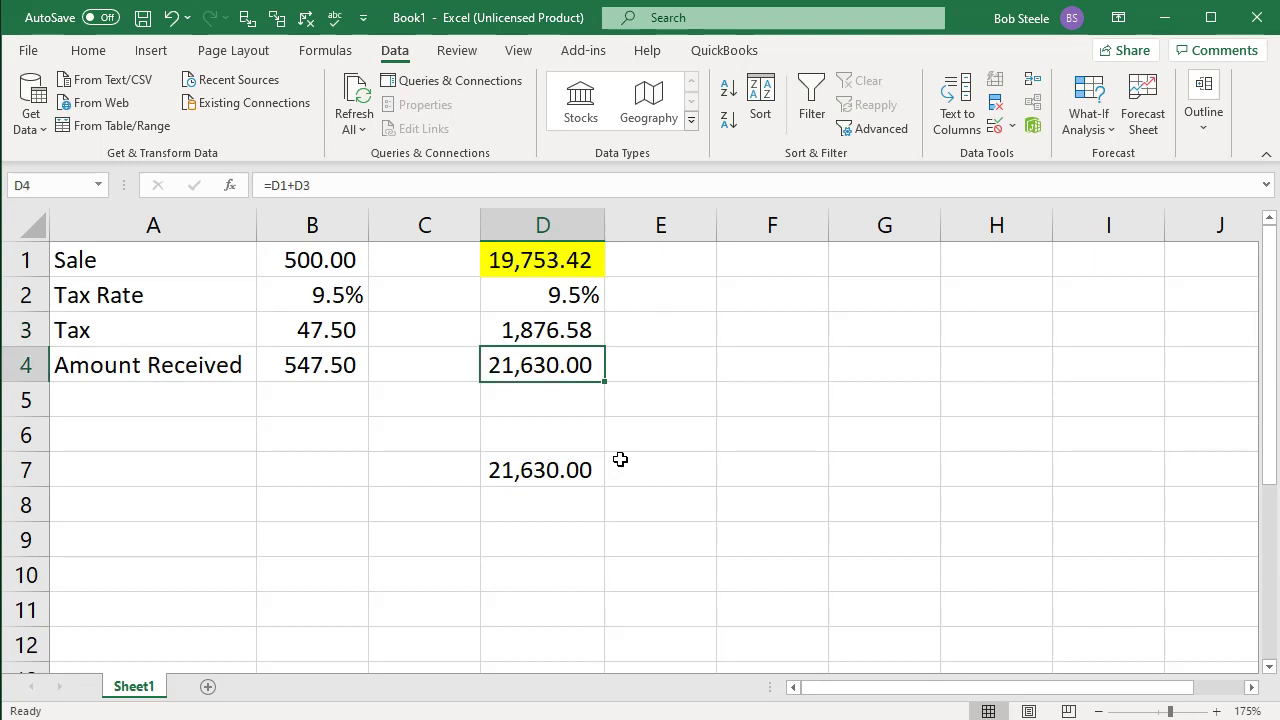
key("Up")
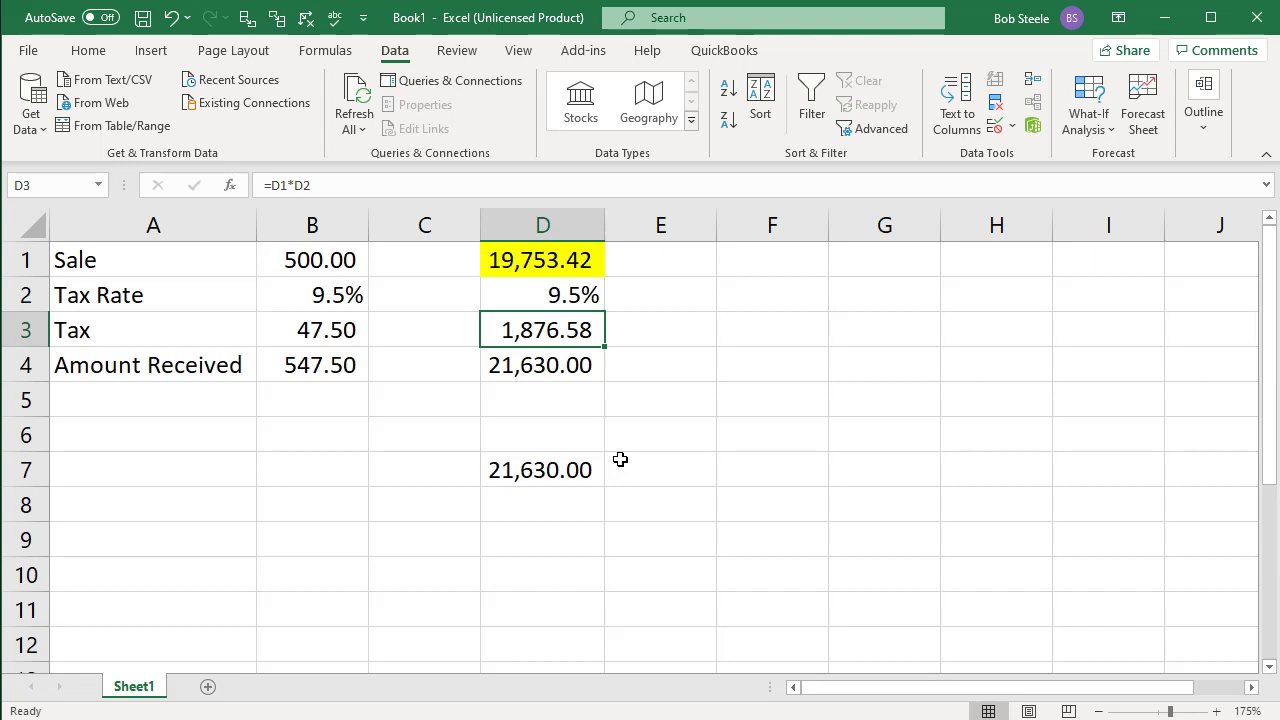
Minimize Excel and scroll Wave's 2019 Profit & Loss report up to Sales of $21,630.00.
left_click(1160, 30)
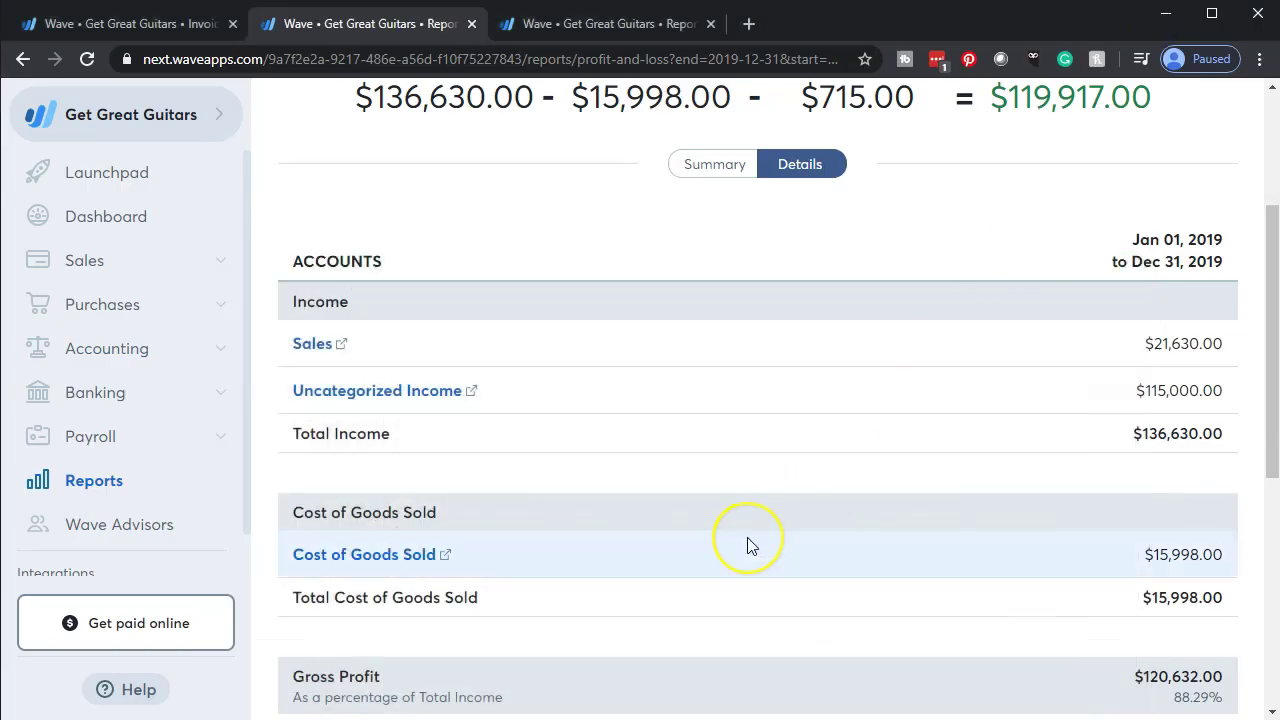
scroll(751, 545, "up", 1)
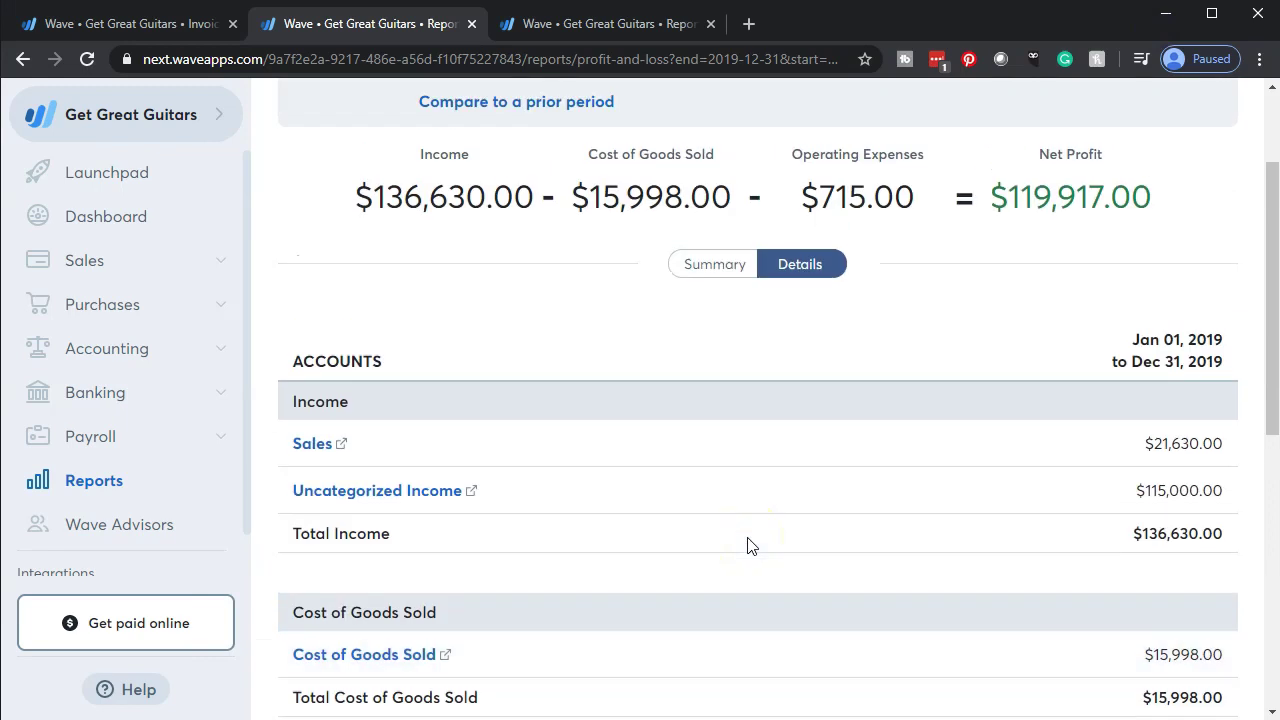